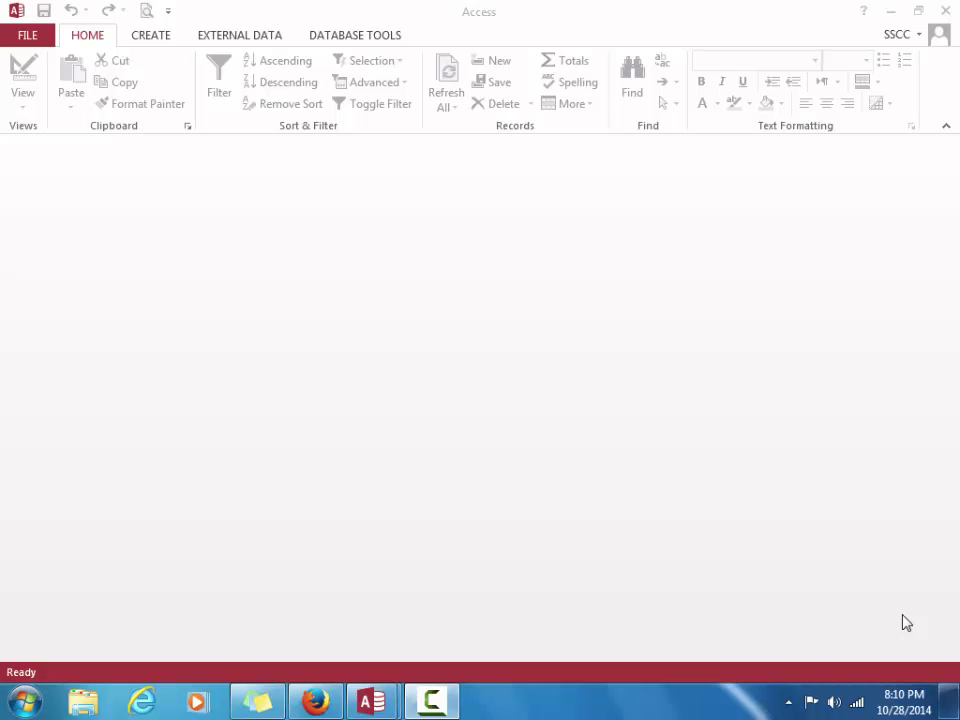
Open the Solar19.accdb database from the Chapter subfolder of the Chapter 19 folder on the Desktop
click(25, 38)
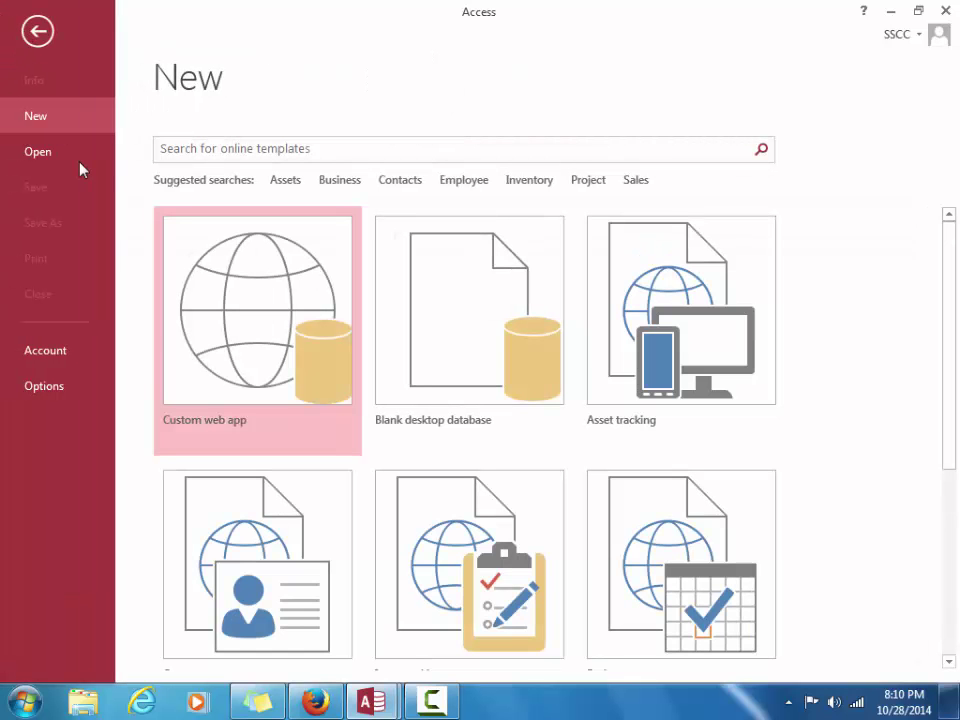
click(80, 160)
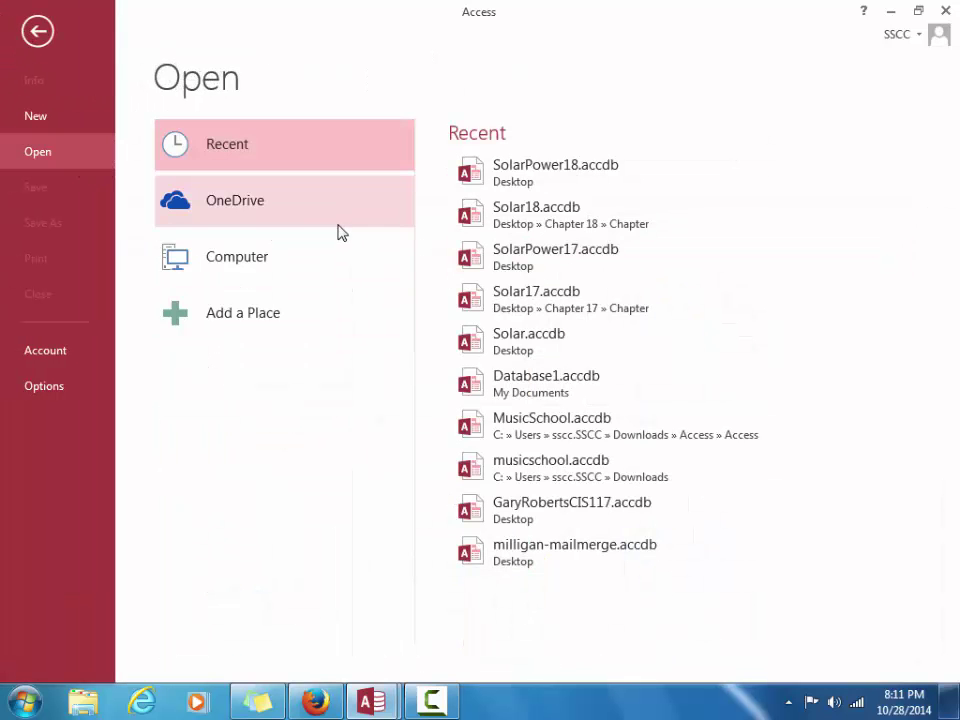
click(336, 262)
click(514, 414)
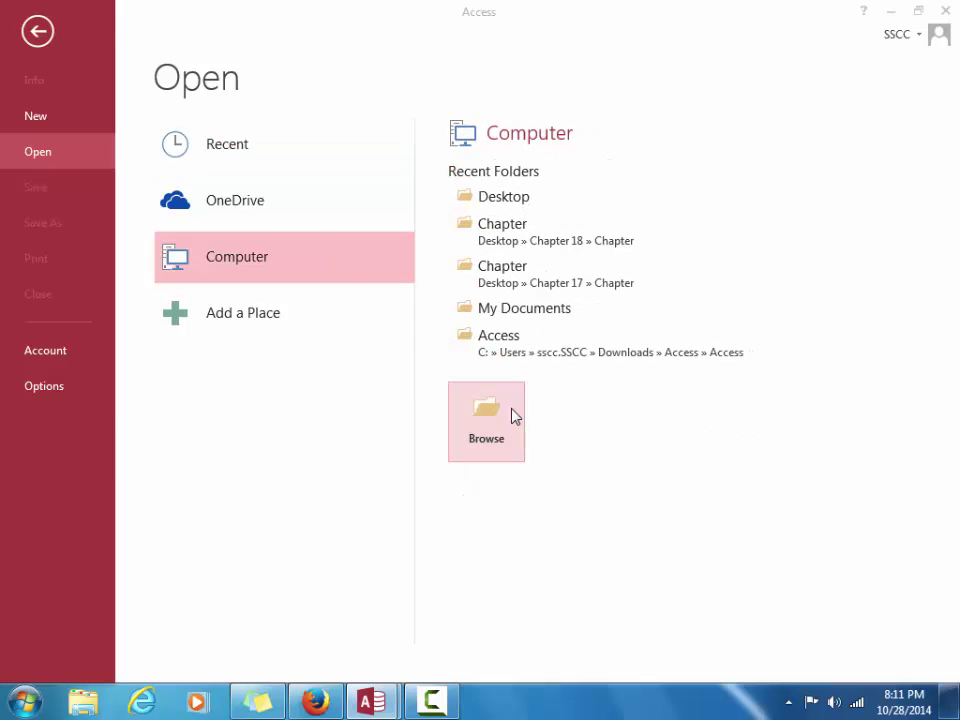
click(103, 168)
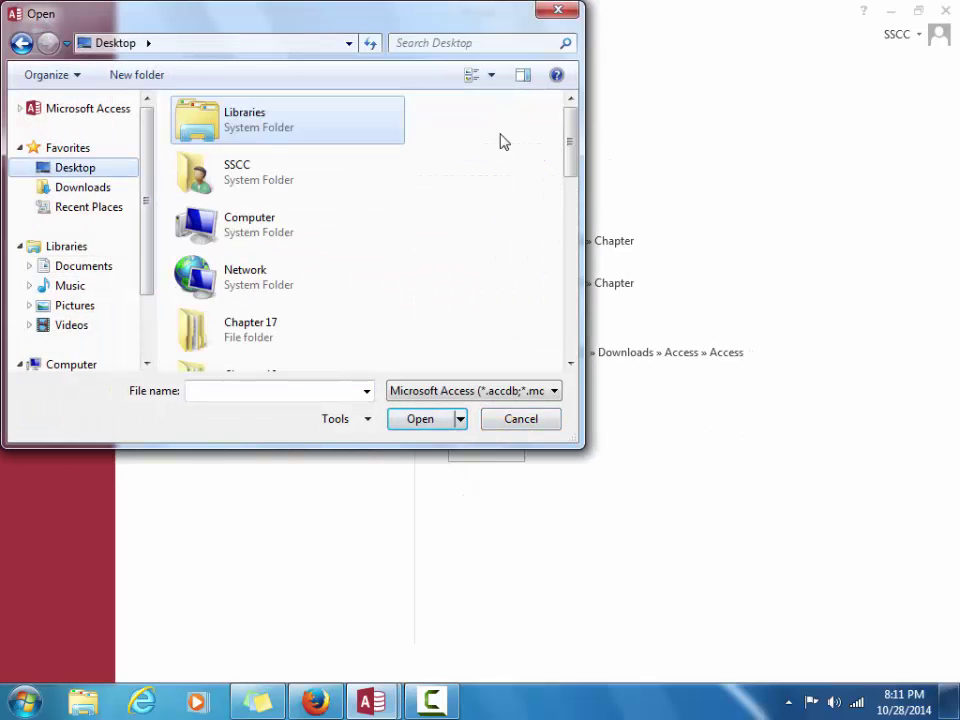
drag(566, 152, 570, 193)
scroll(321, 270, down, 1)
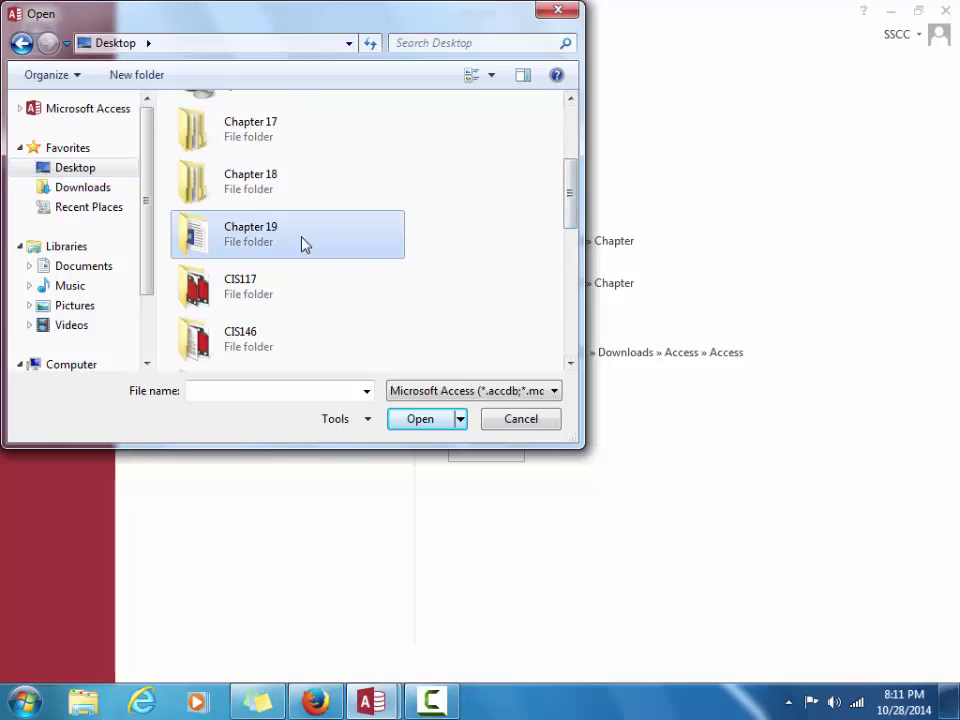
double_click(300, 244)
double_click(251, 129)
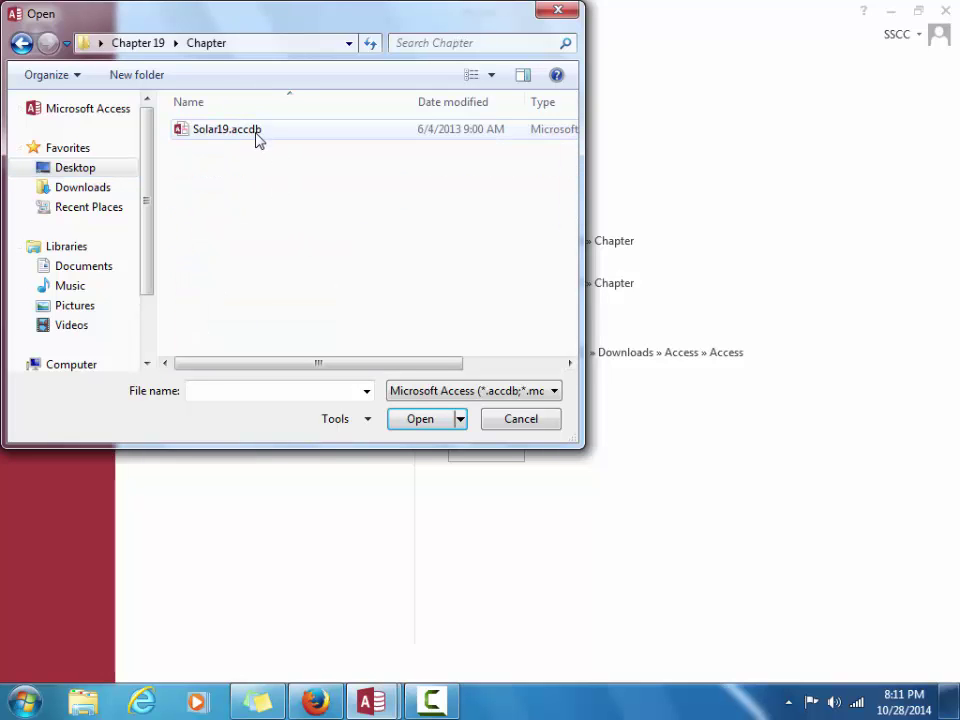
click(257, 139)
click(414, 419)
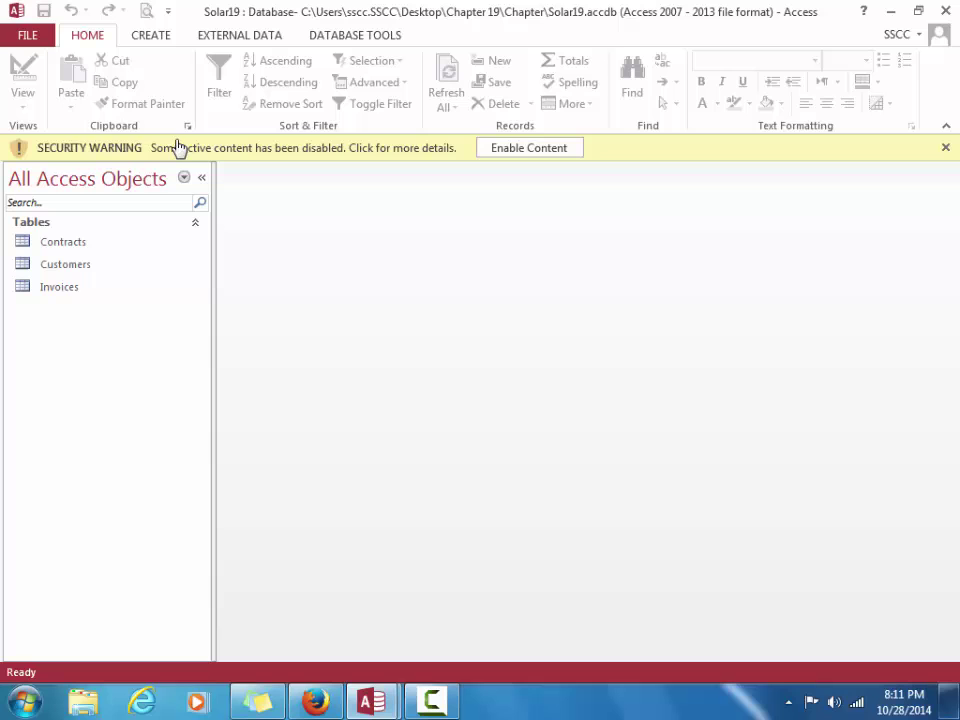
Save a copy of the database in Access Database format as SolarPower19.accdb on the Desktop and enable its content
click(32, 38)
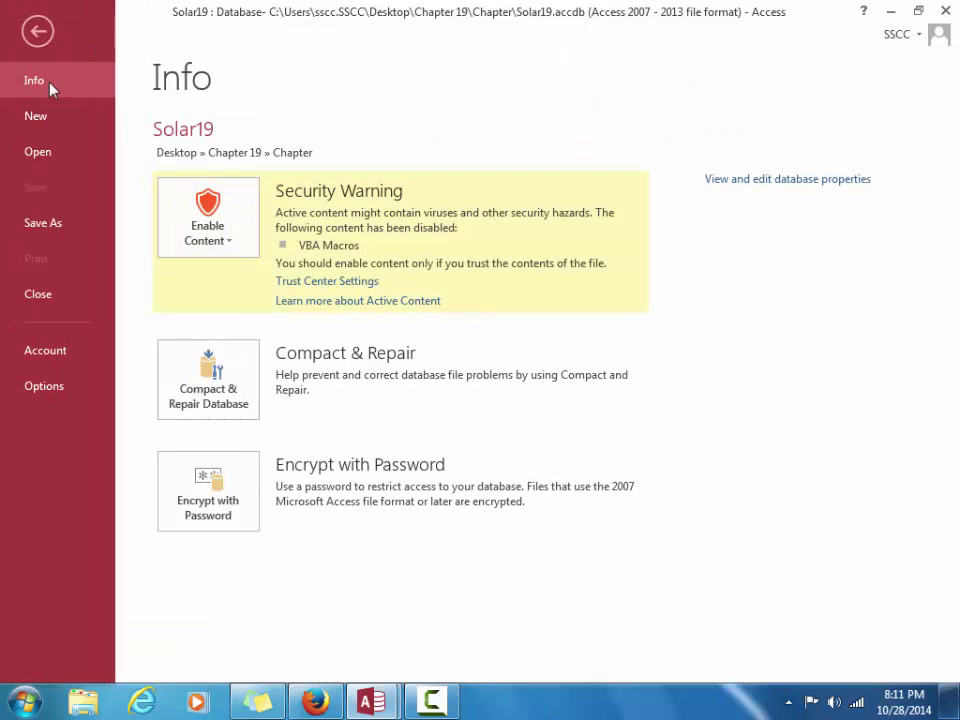
click(68, 224)
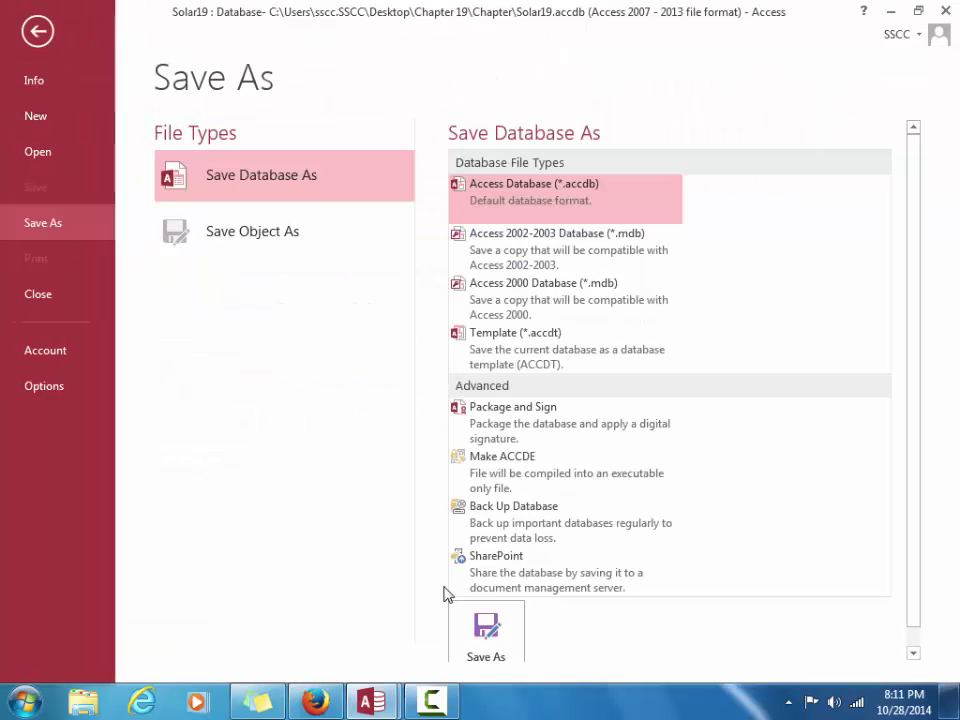
click(487, 638)
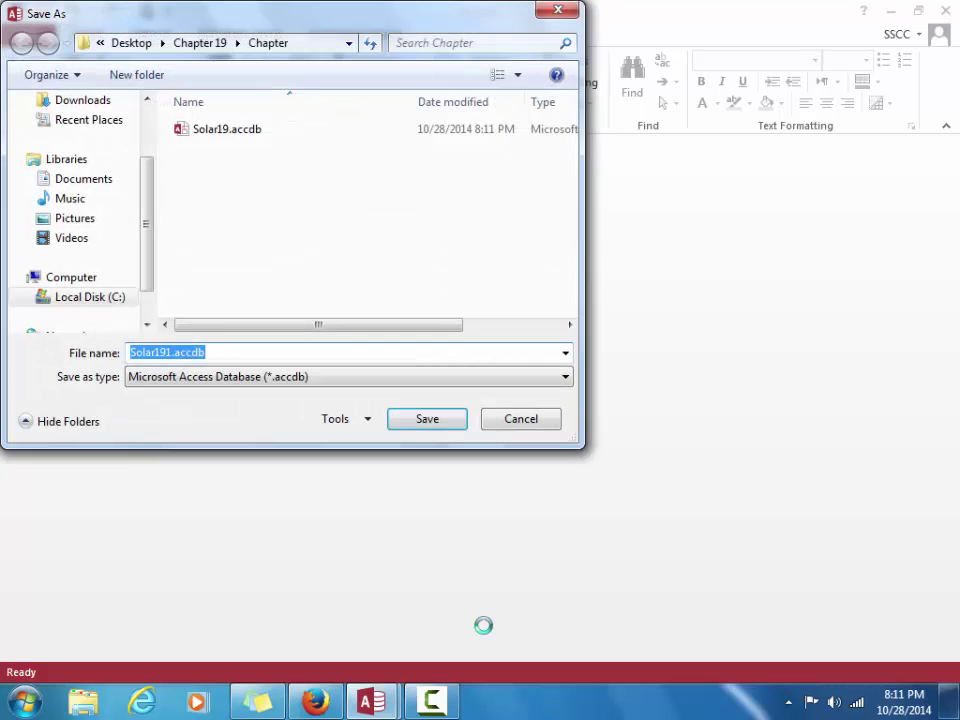
click(171, 353)
key(BackSpace)
key(BackSpace)
key(BackSpace)
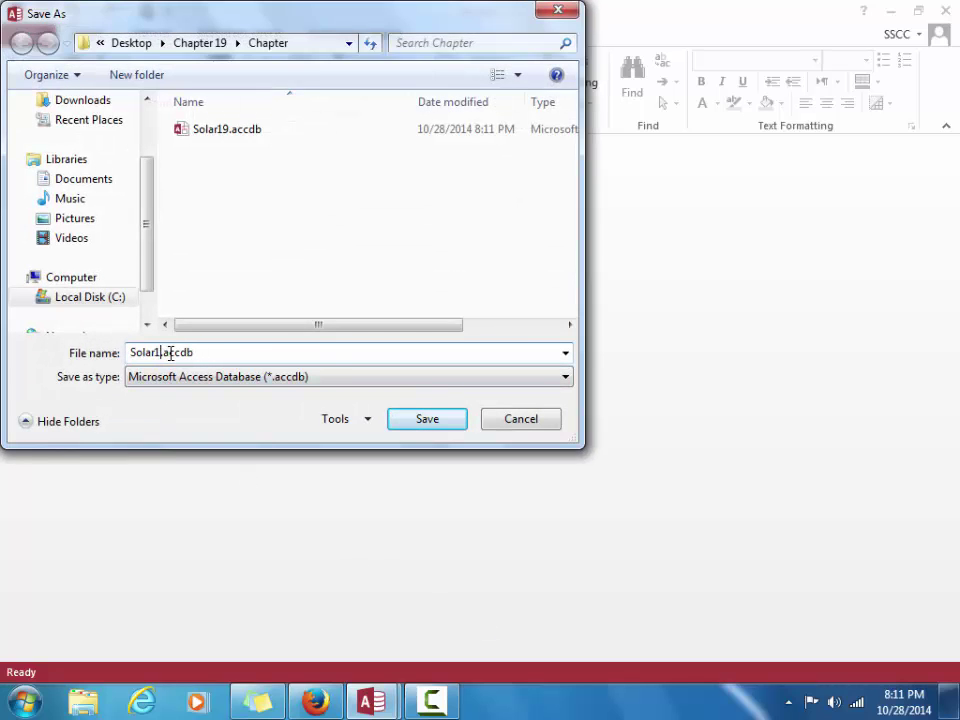
text(Power10)
key(BackSpace)
text(9)
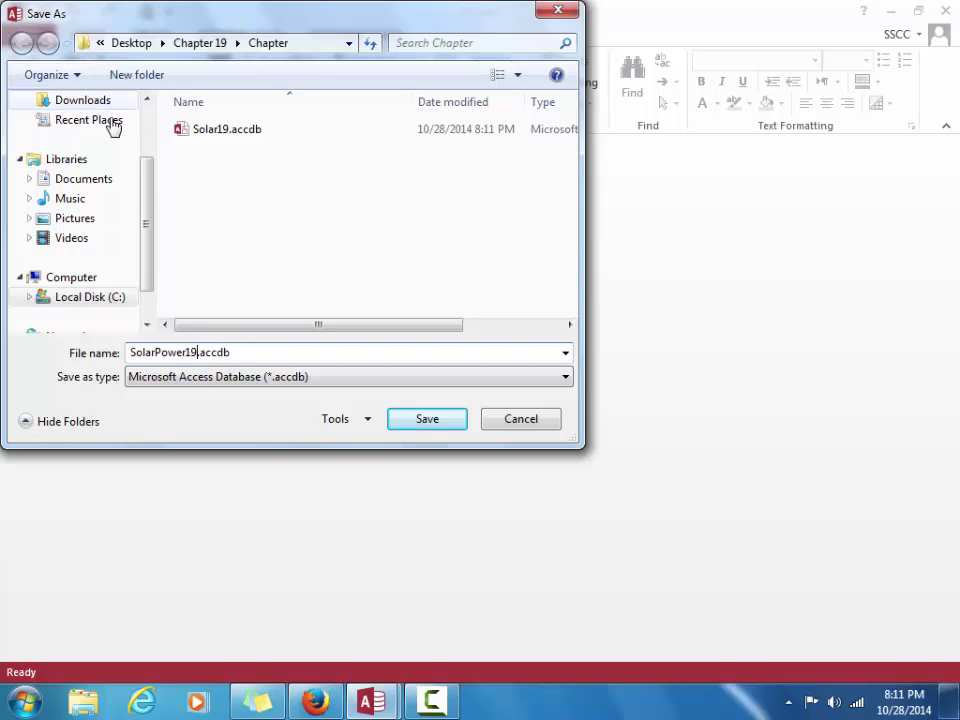
scroll(125, 150, up, 3)
click(100, 168)
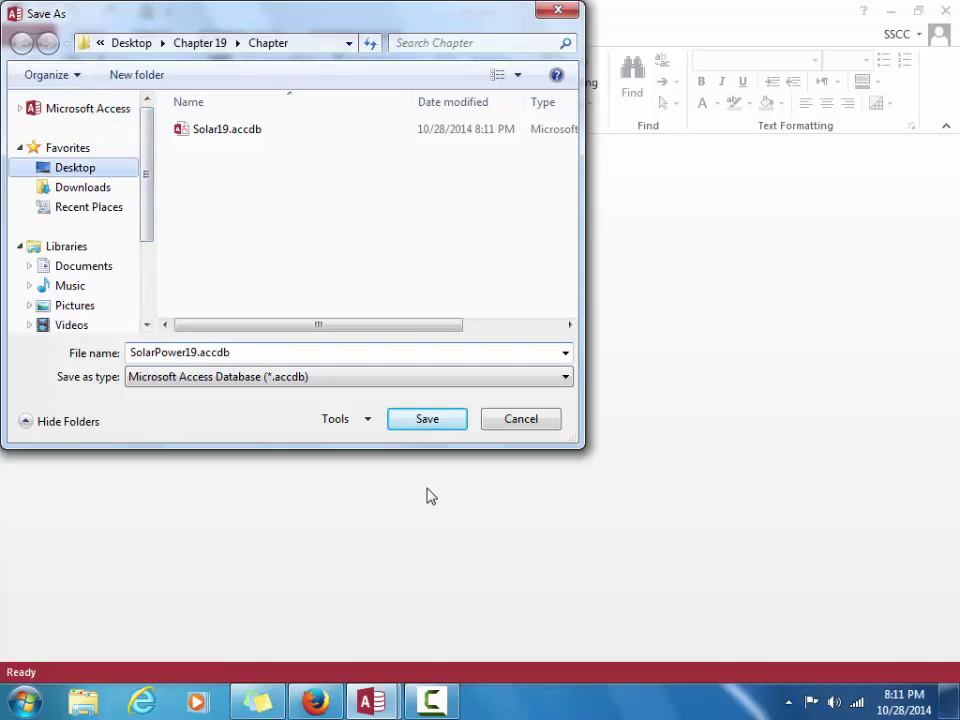
click(432, 420)
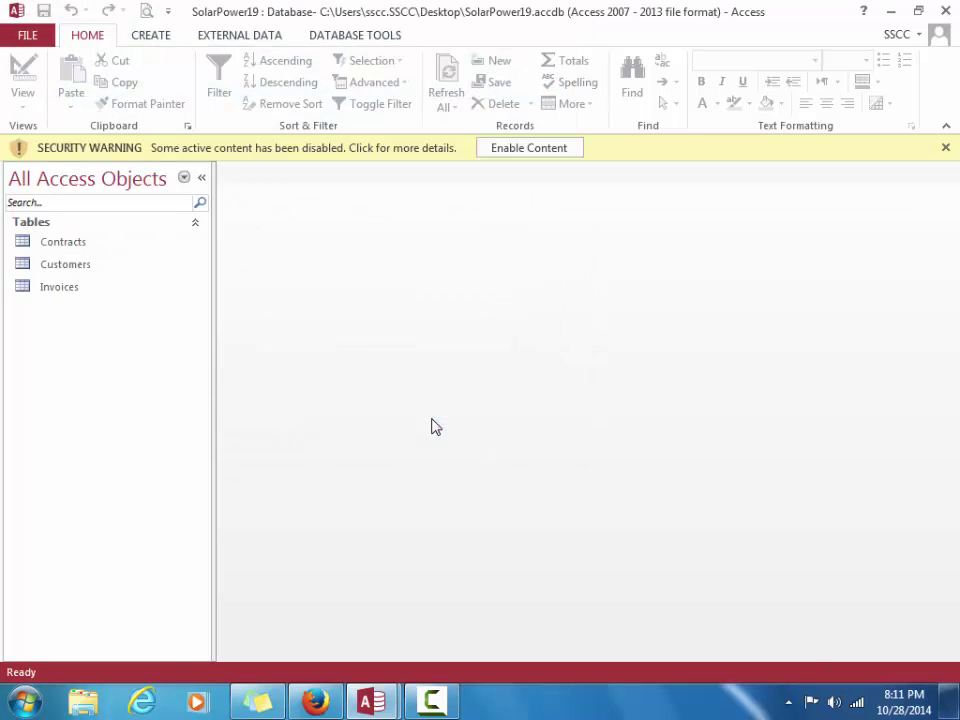
click(553, 149)
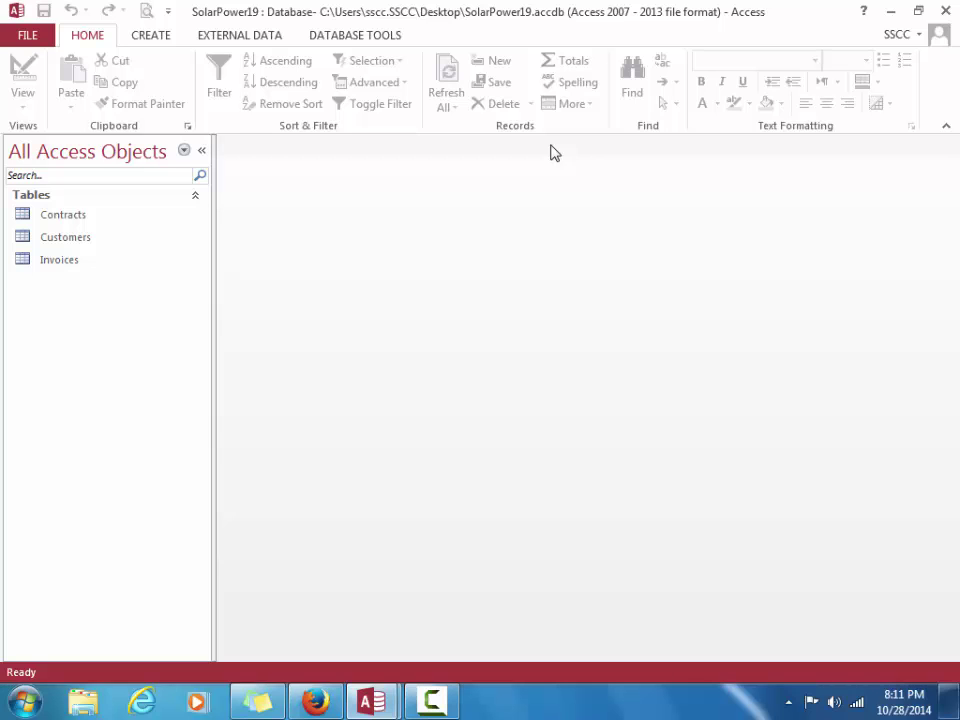
Open the Customers table and start a Form Wizard form with all its fields, moving Phone after Email
double_click(47, 246)
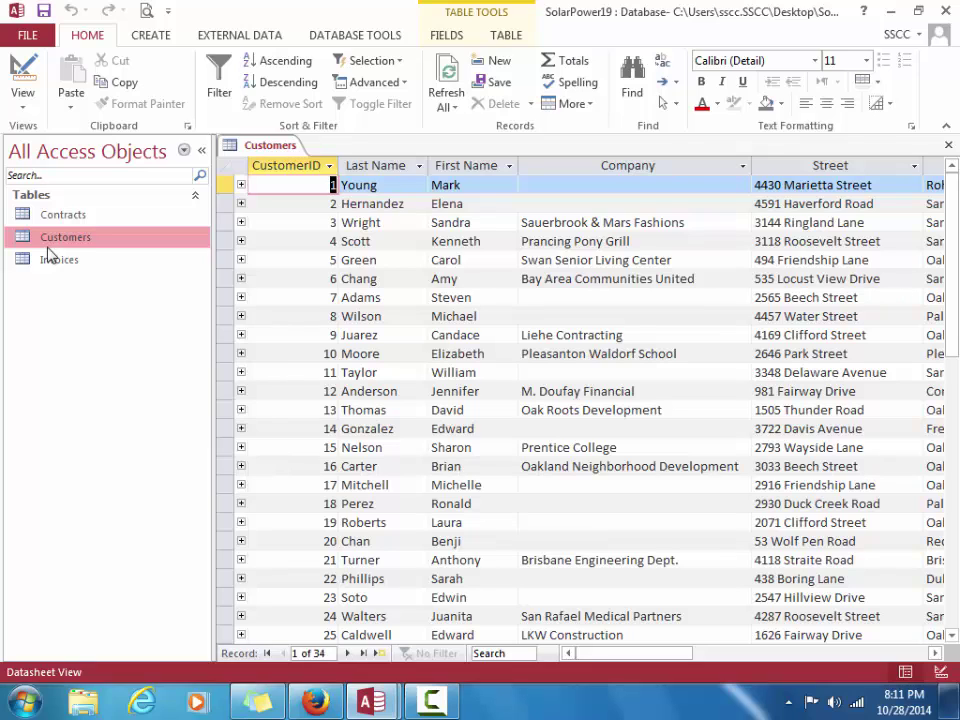
click(150, 37)
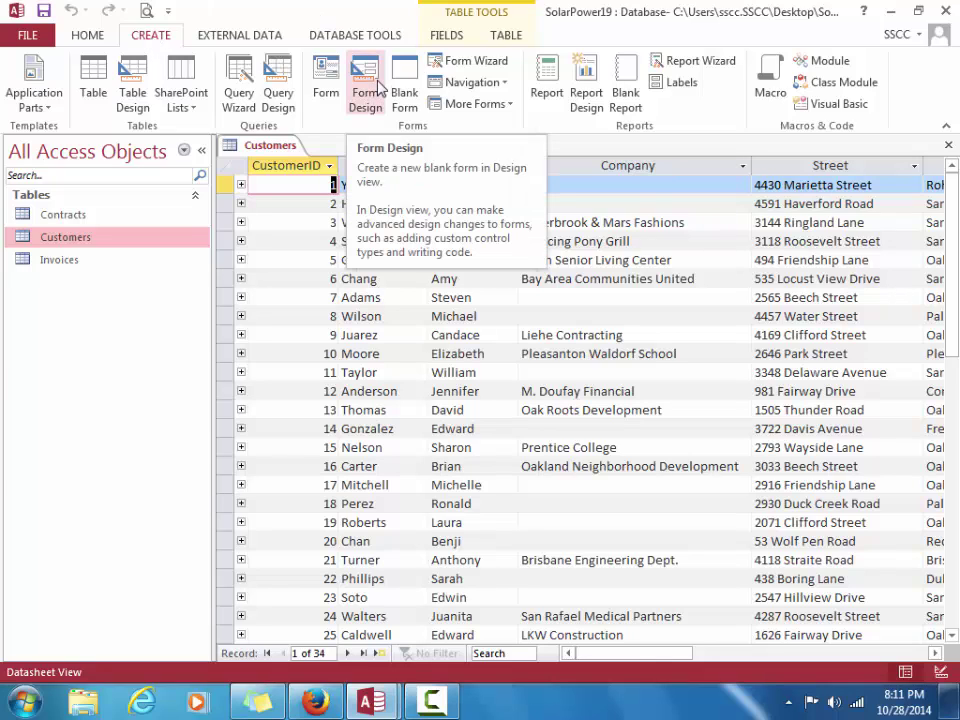
click(470, 61)
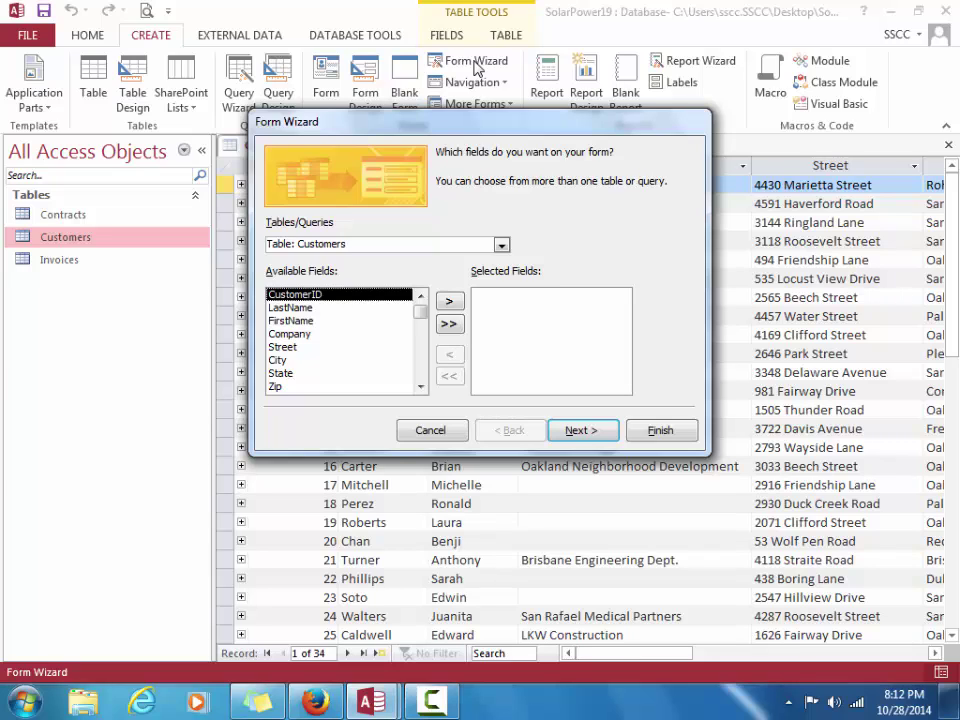
click(448, 326)
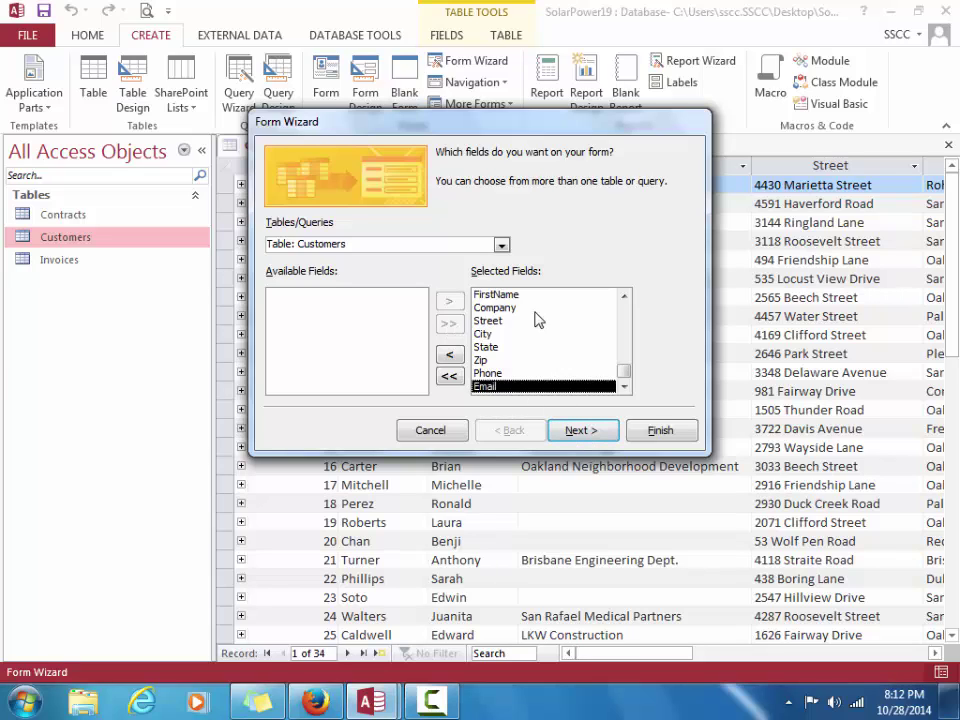
click(512, 360)
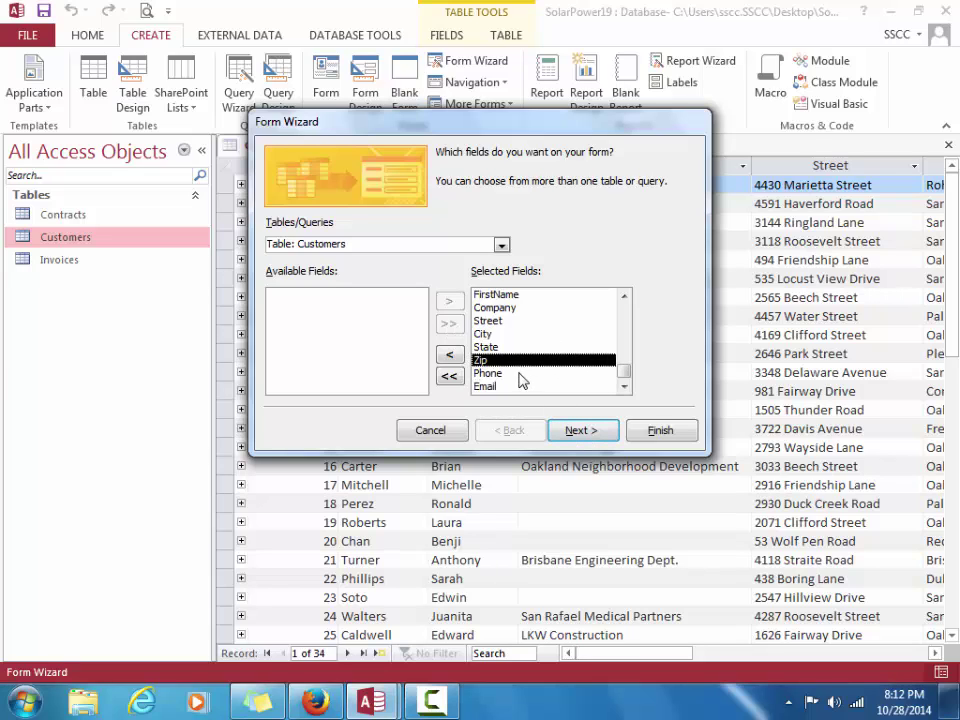
click(516, 374)
click(449, 355)
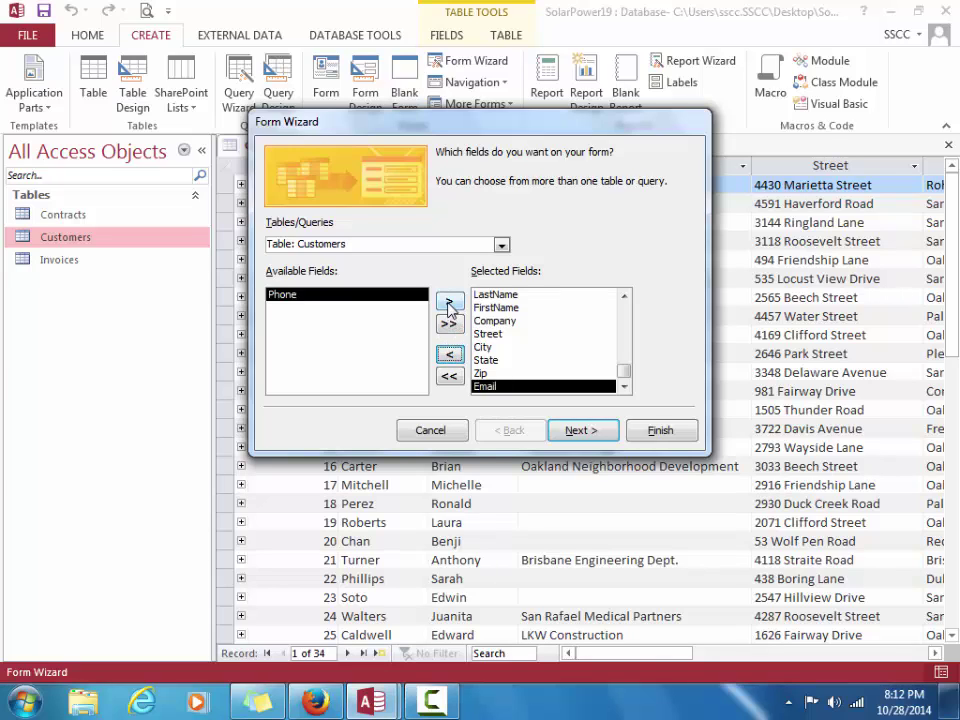
click(449, 305)
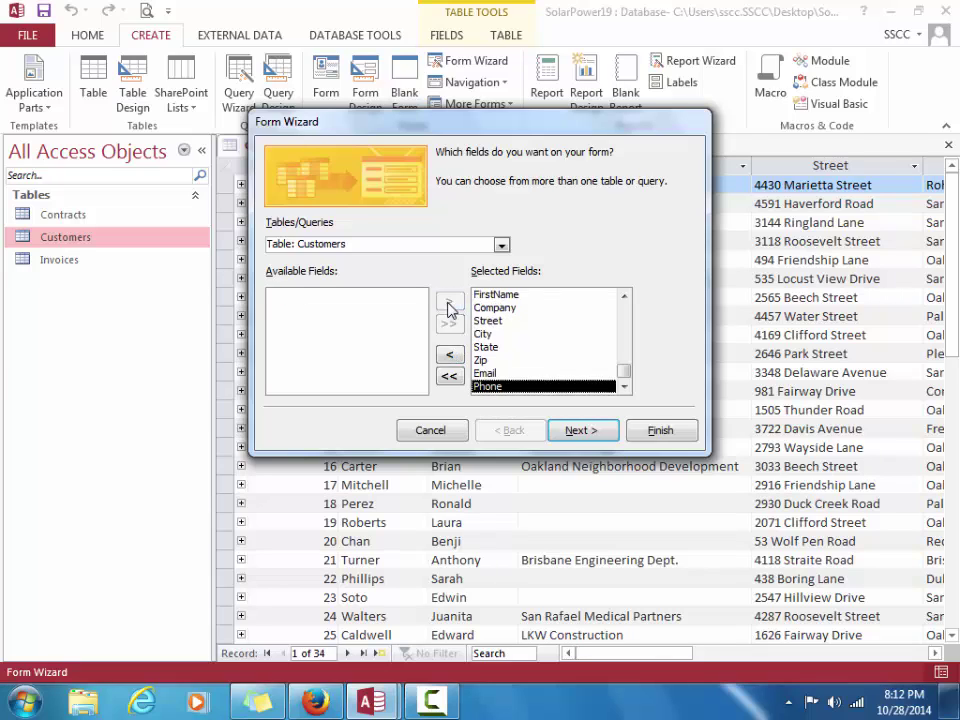
Compare the Tabular, Datasheet and Justified form layouts and choose the Columnar layout
click(598, 433)
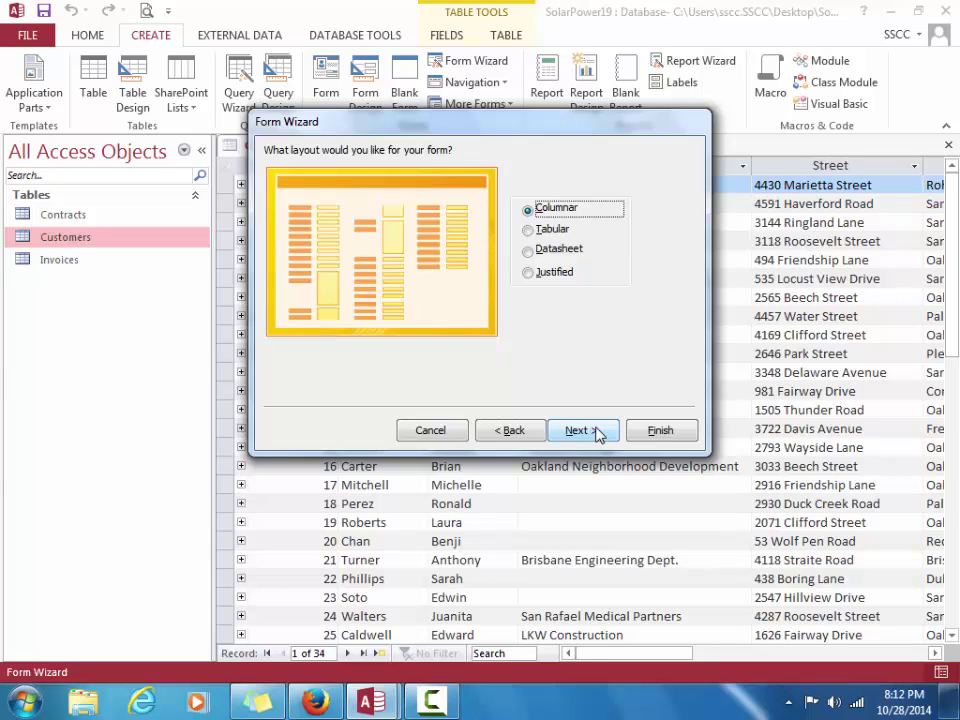
click(535, 233)
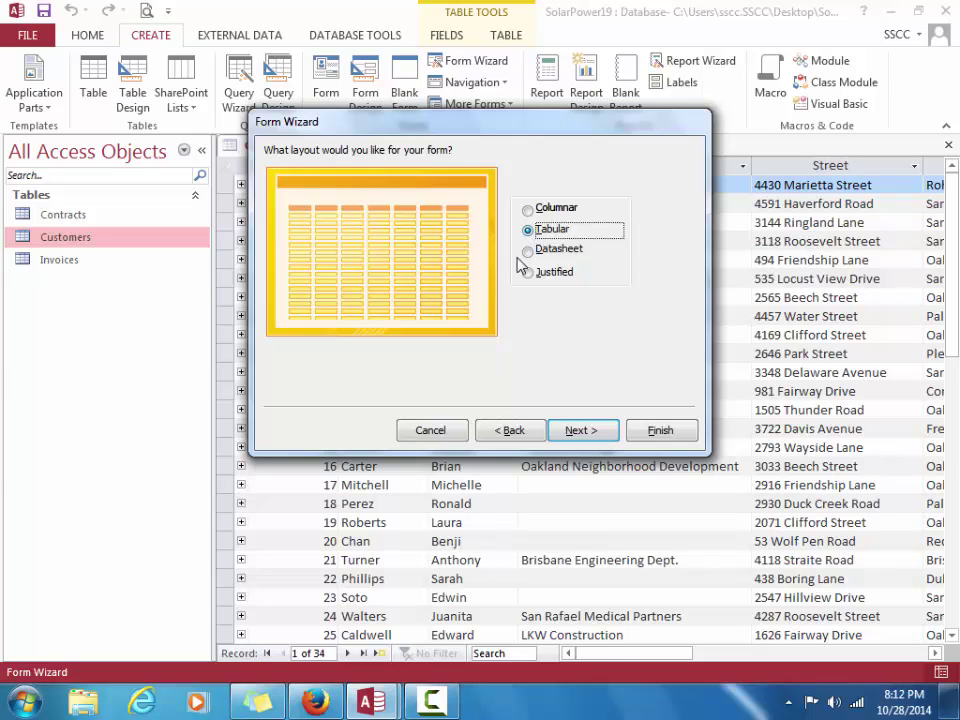
click(528, 251)
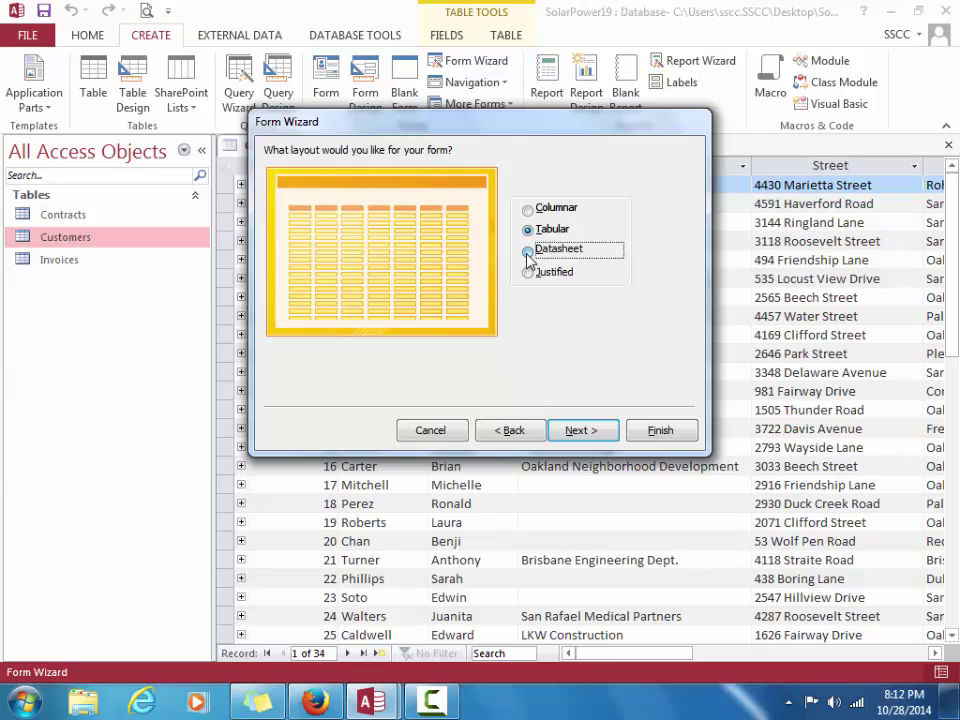
click(529, 273)
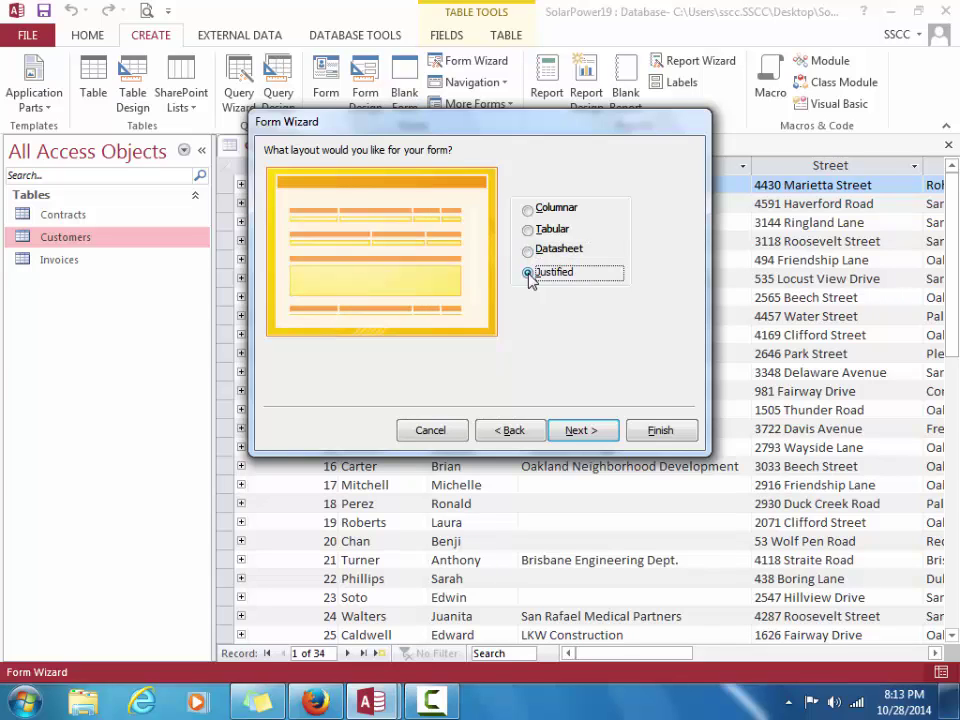
click(528, 211)
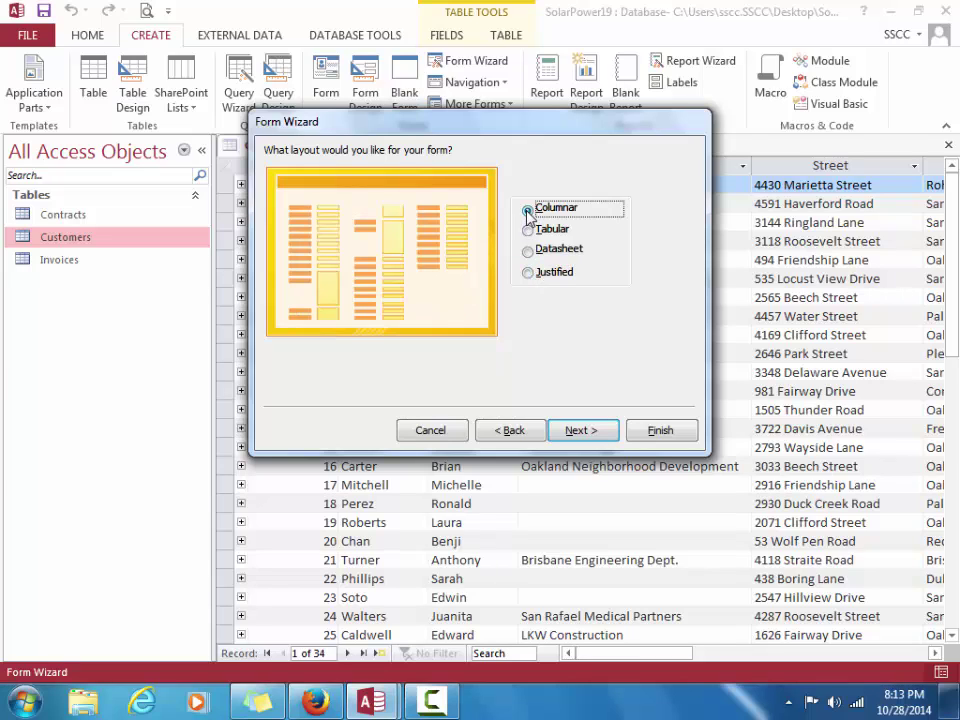
click(593, 436)
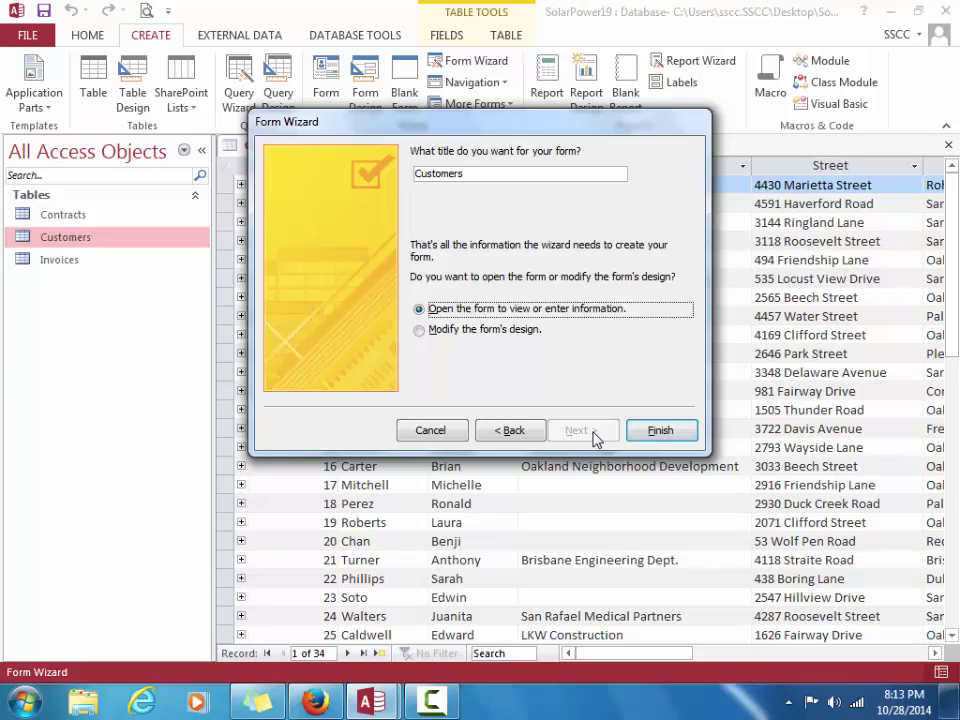
Title the form CustomerInfo and finish the wizard so that the form opens for viewing or entering information
click(536, 171)
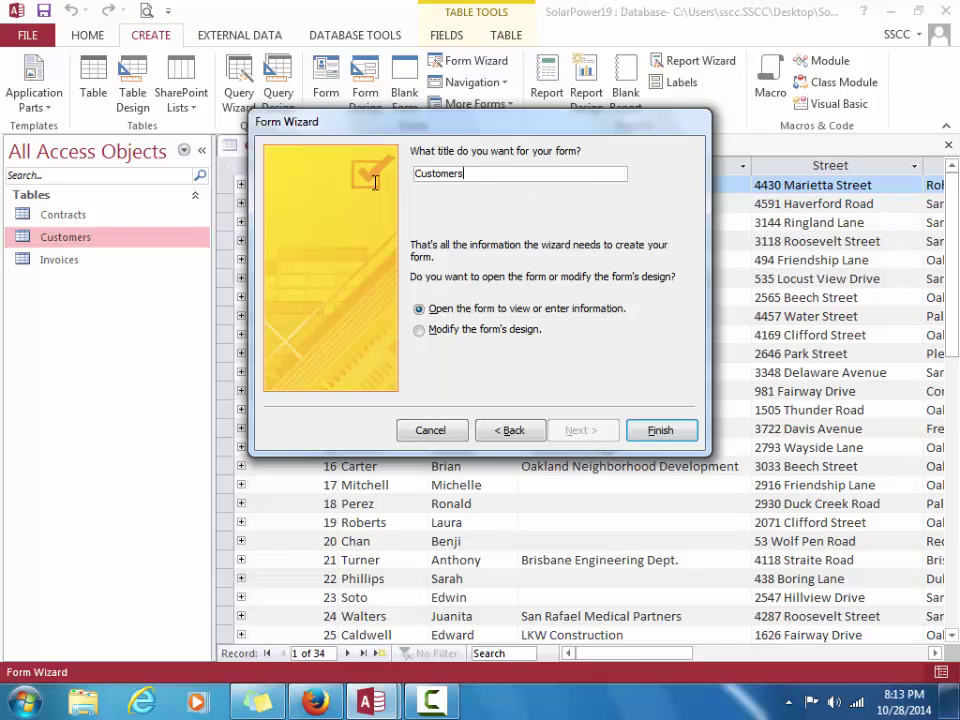
key(BackSpace)
text(Info)
click(649, 431)
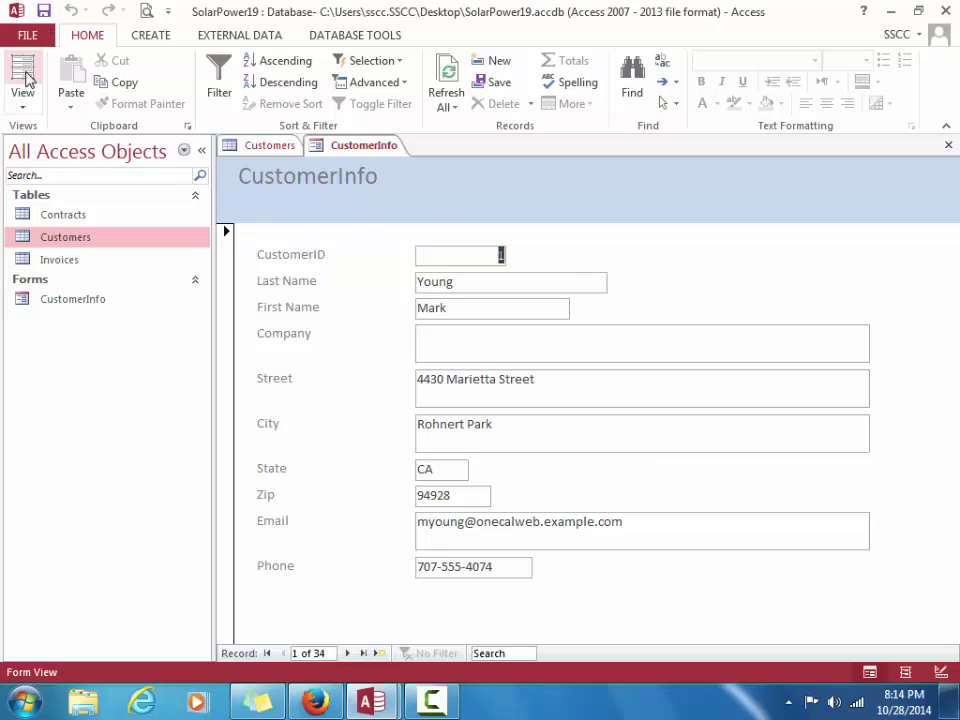
Switch the CustomerInfo form to Layout View and apply the Ion Boardroom theme
click(24, 104)
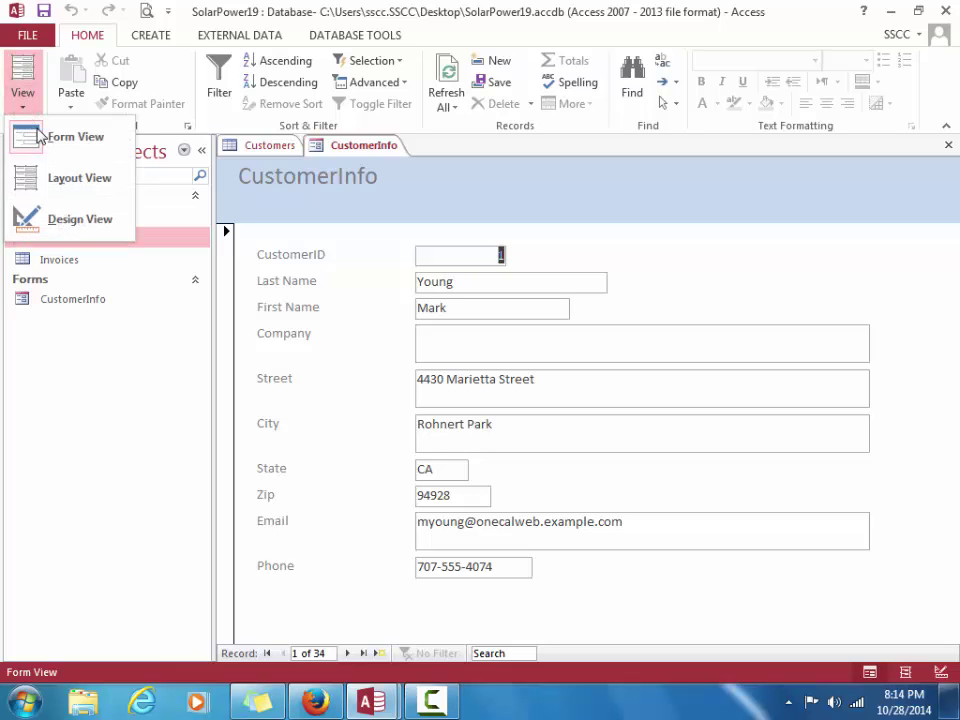
click(70, 187)
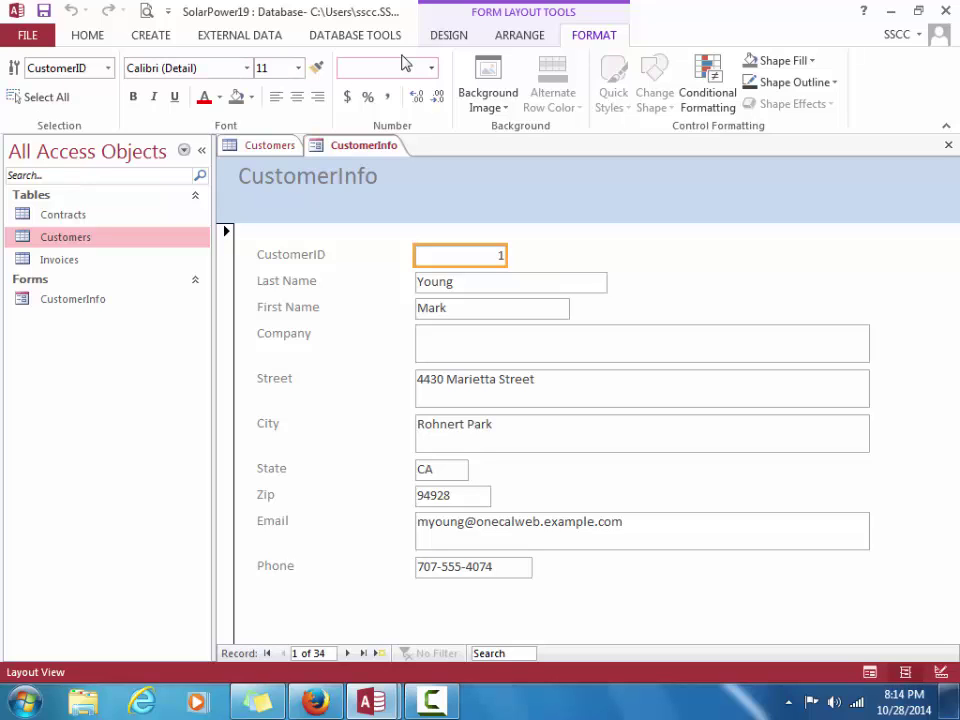
click(437, 40)
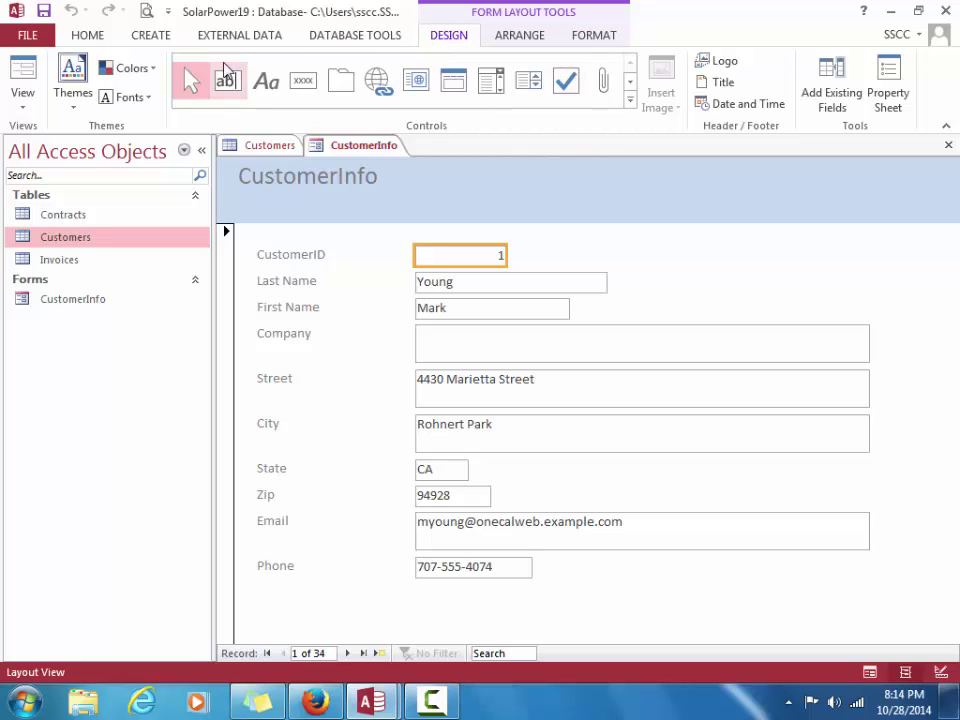
click(71, 110)
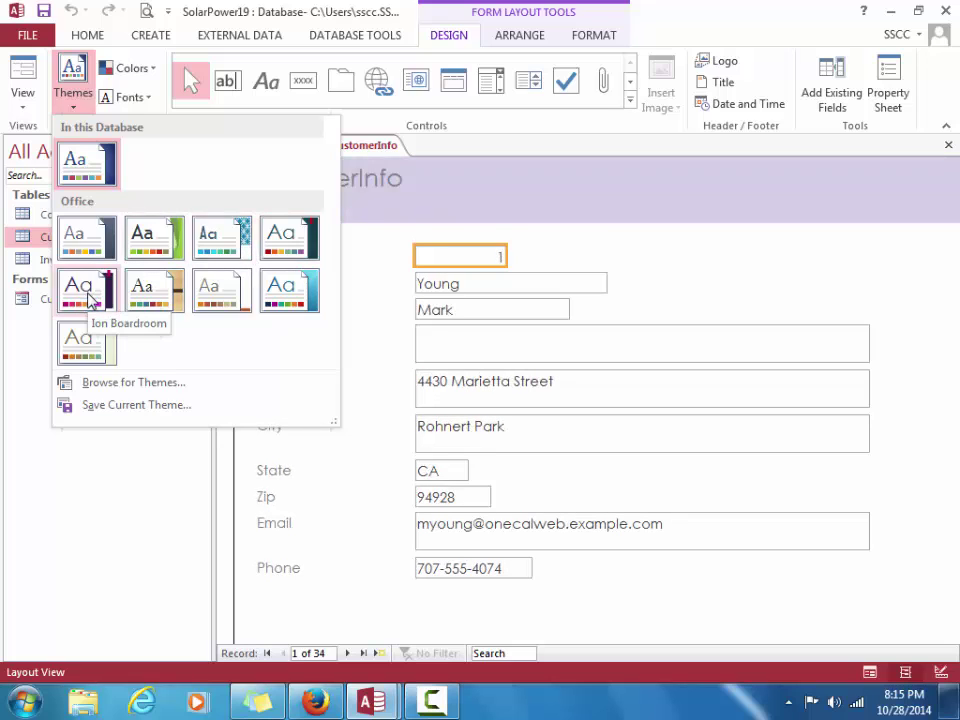
click(88, 298)
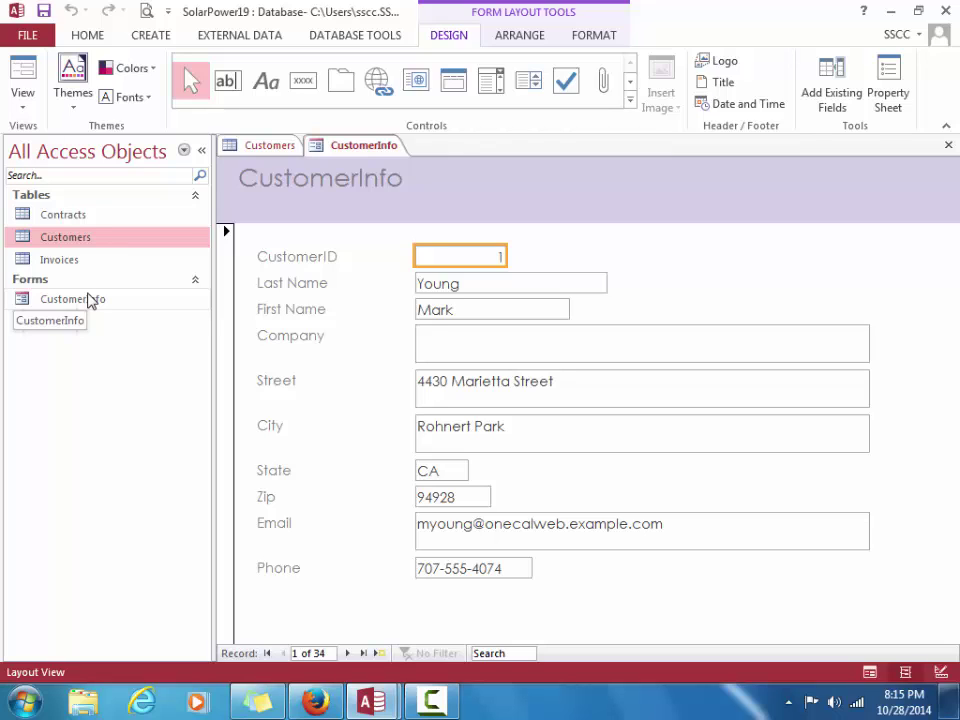
Try a different Office theme with a serif font on the form and restore the Ion Boardroom theme
click(73, 101)
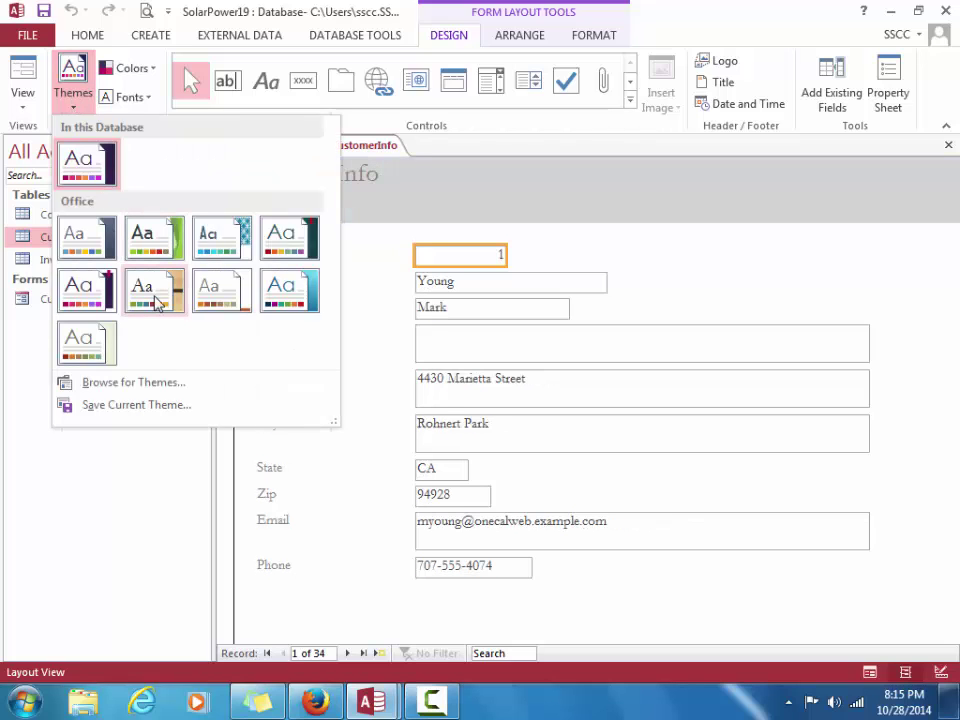
click(155, 303)
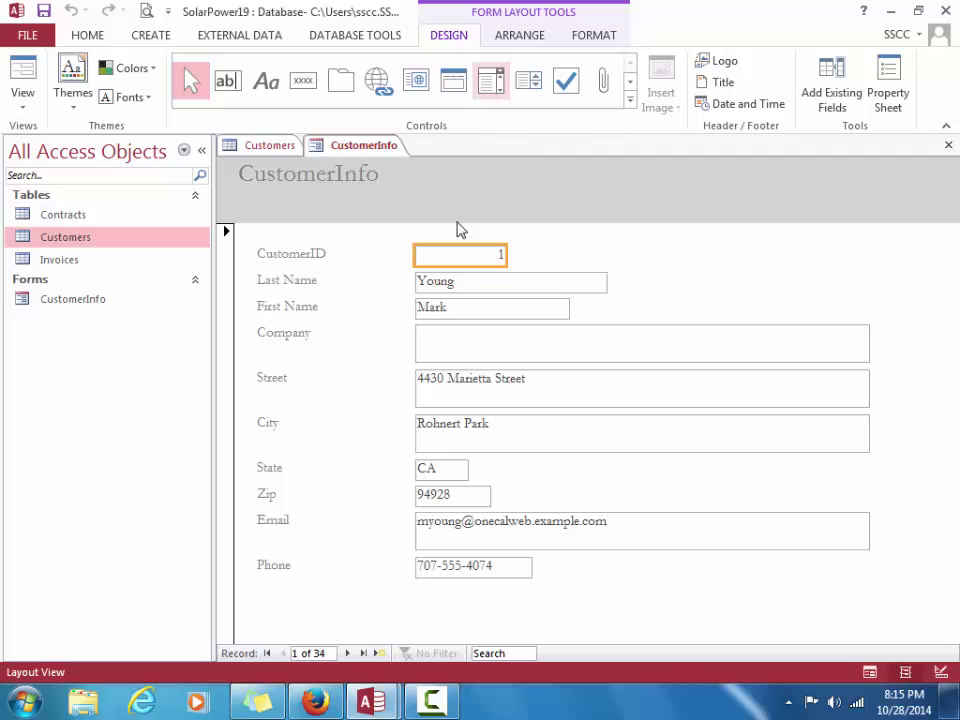
click(71, 105)
click(100, 300)
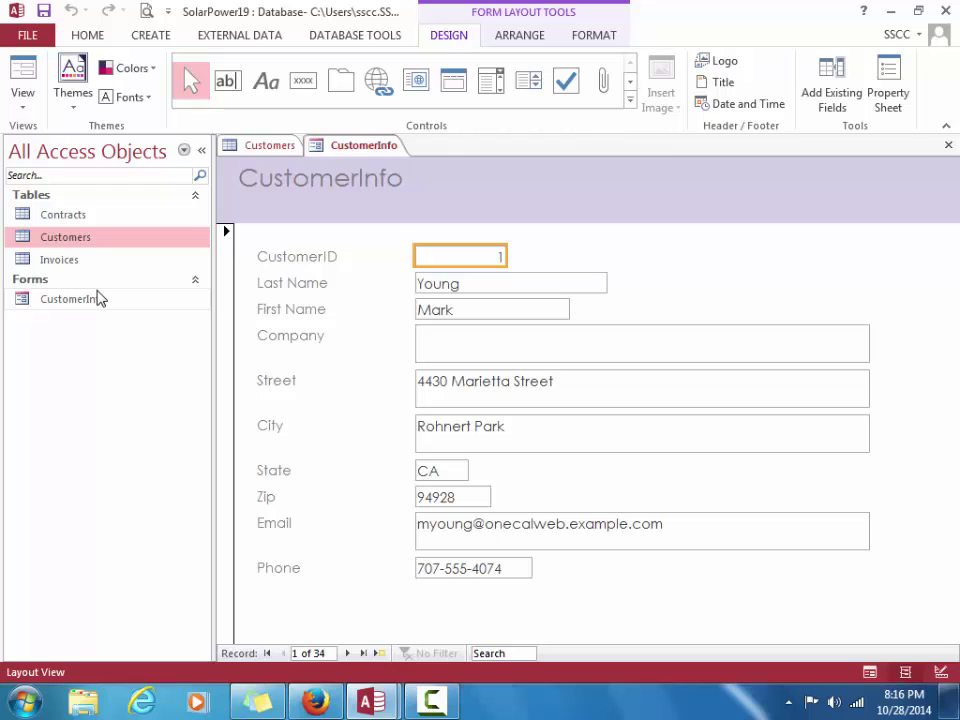
Change the title text in the form header to Customer Information
click(275, 180)
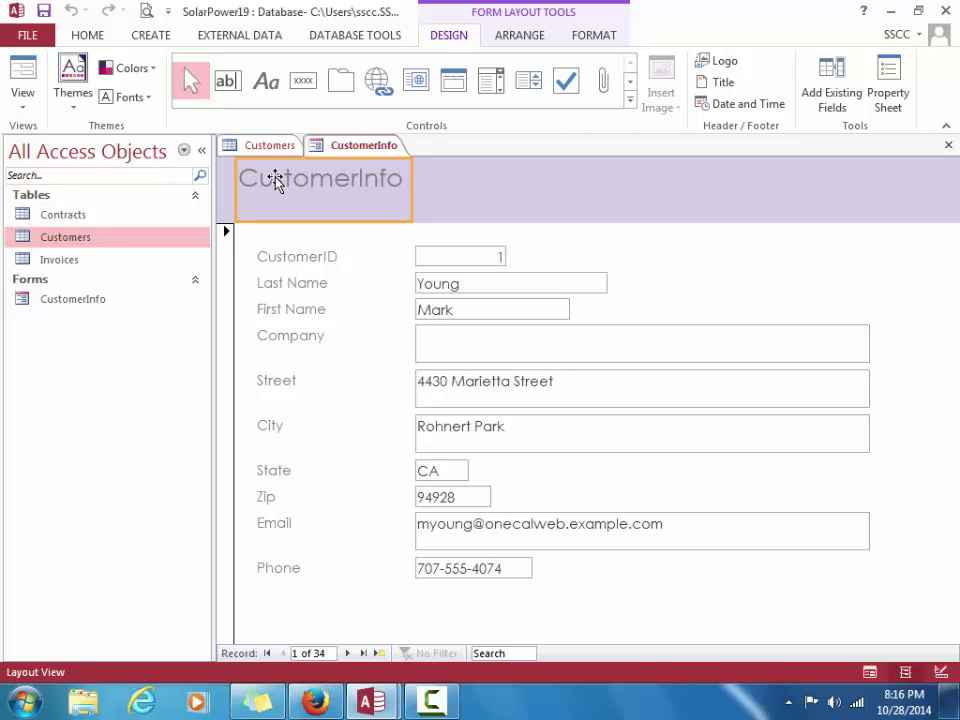
click(357, 178)
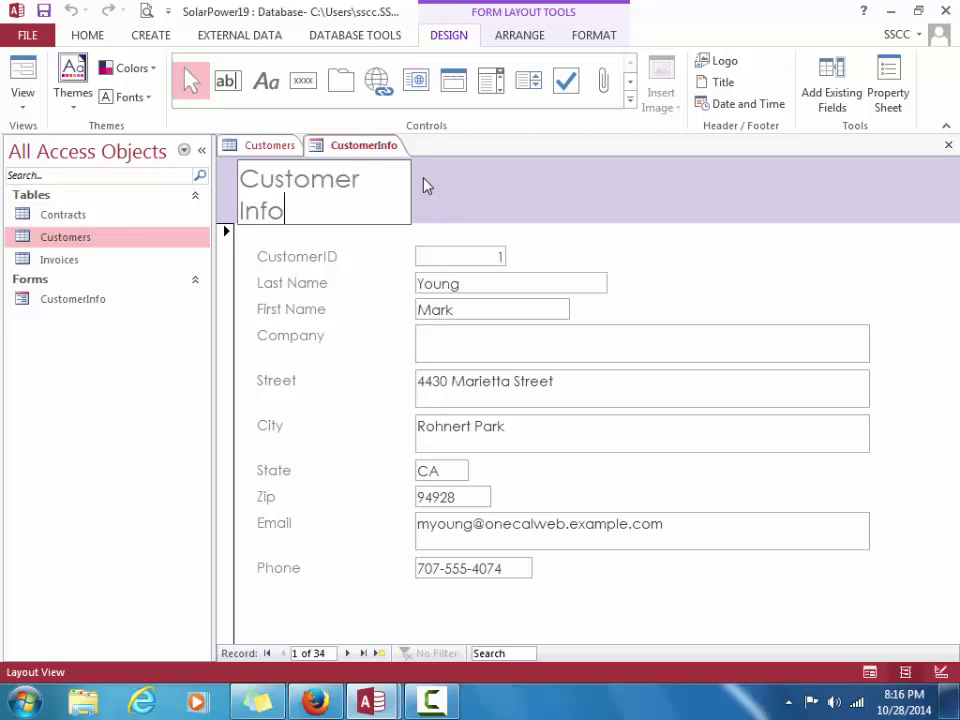
text(rmation)
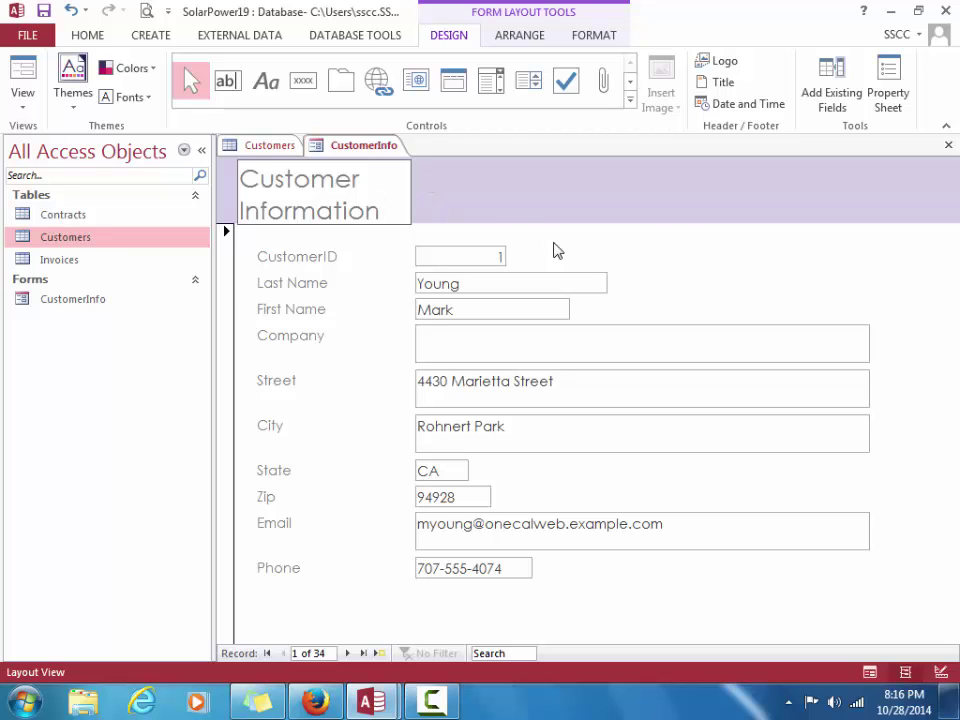
click(684, 239)
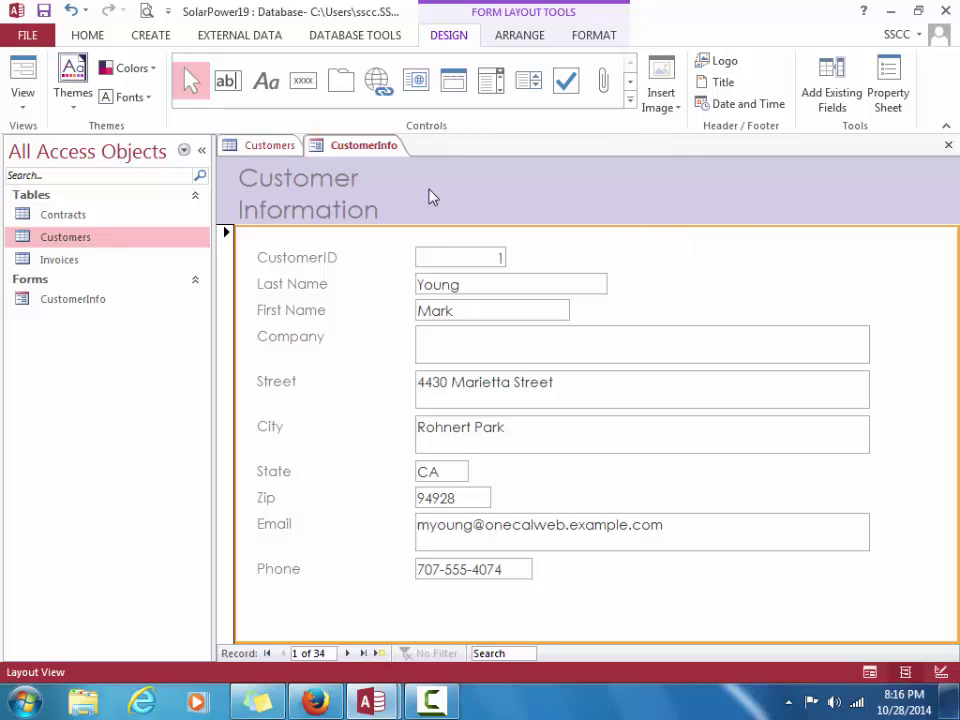
Set the font color of the Customer Information title to the darkest purple shade of the theme colors
click(318, 190)
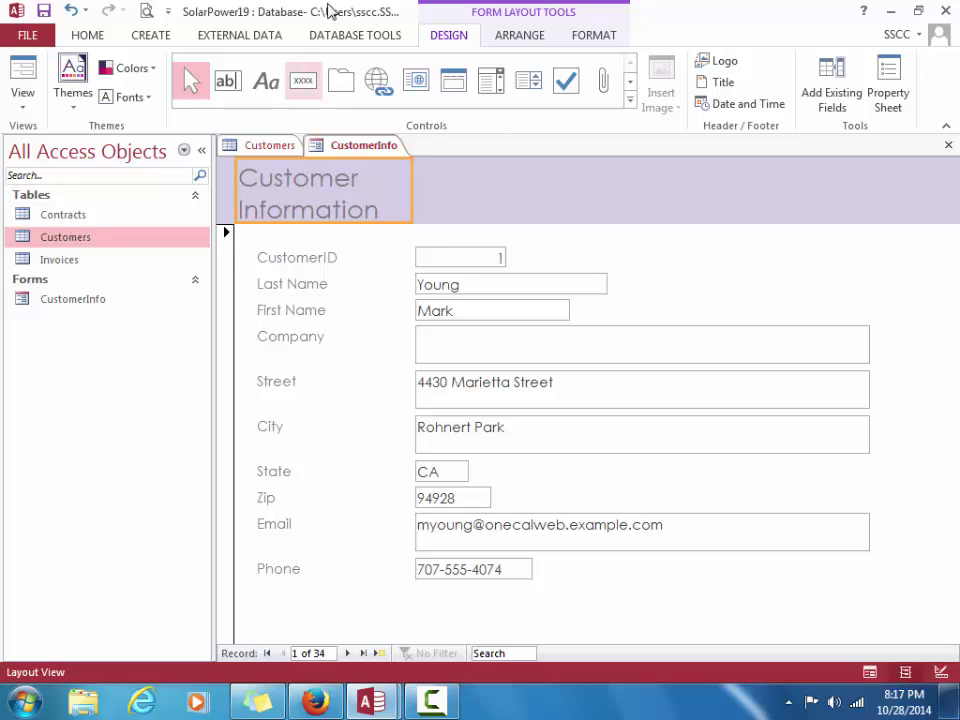
click(592, 36)
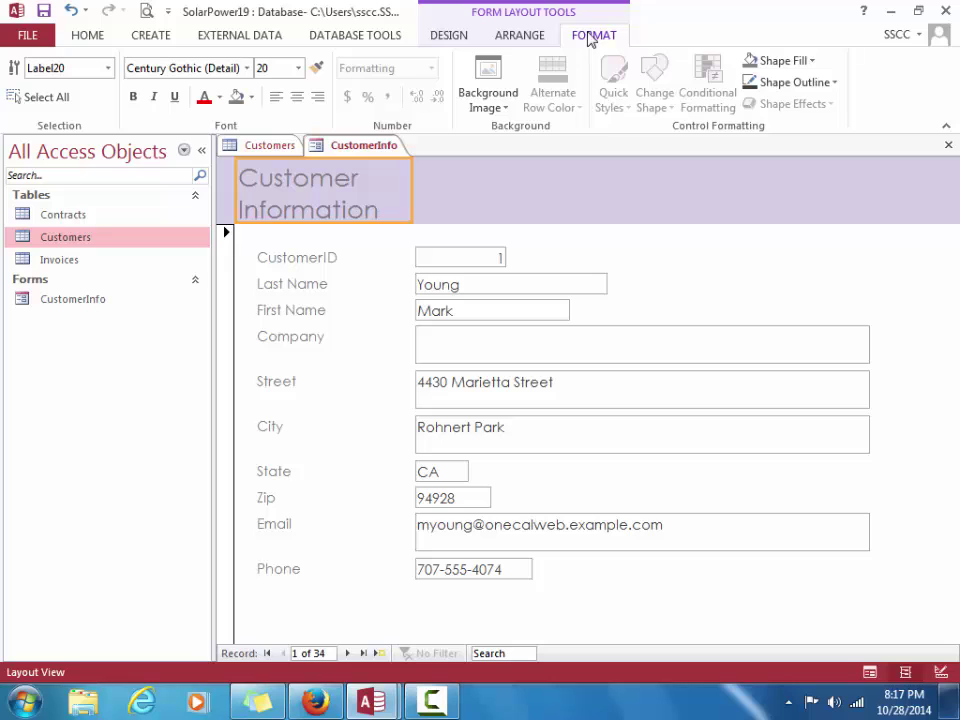
click(219, 98)
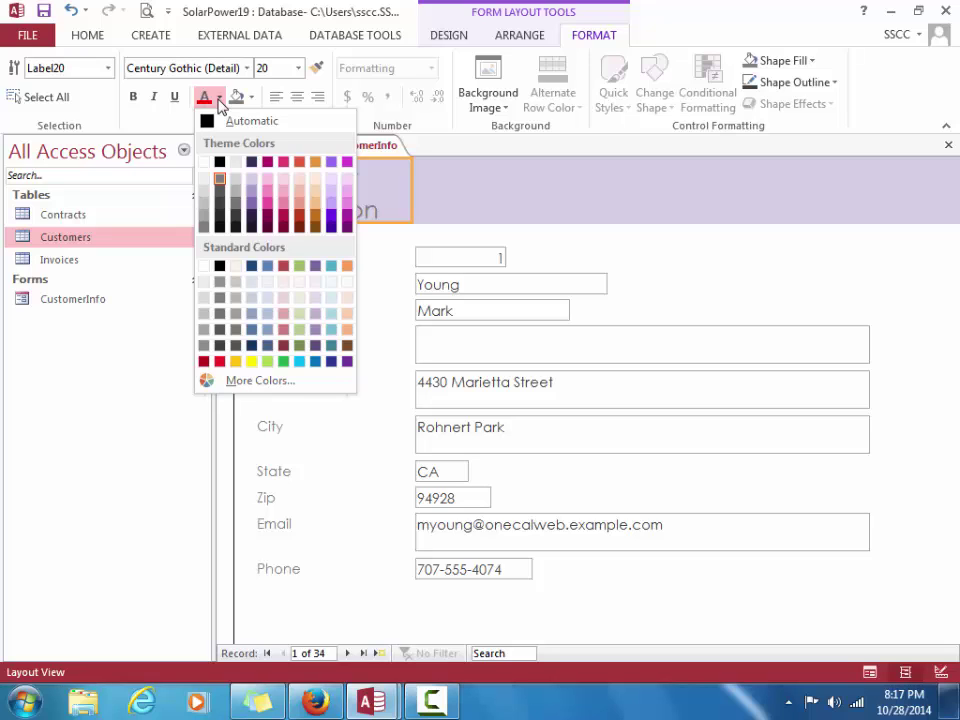
click(347, 228)
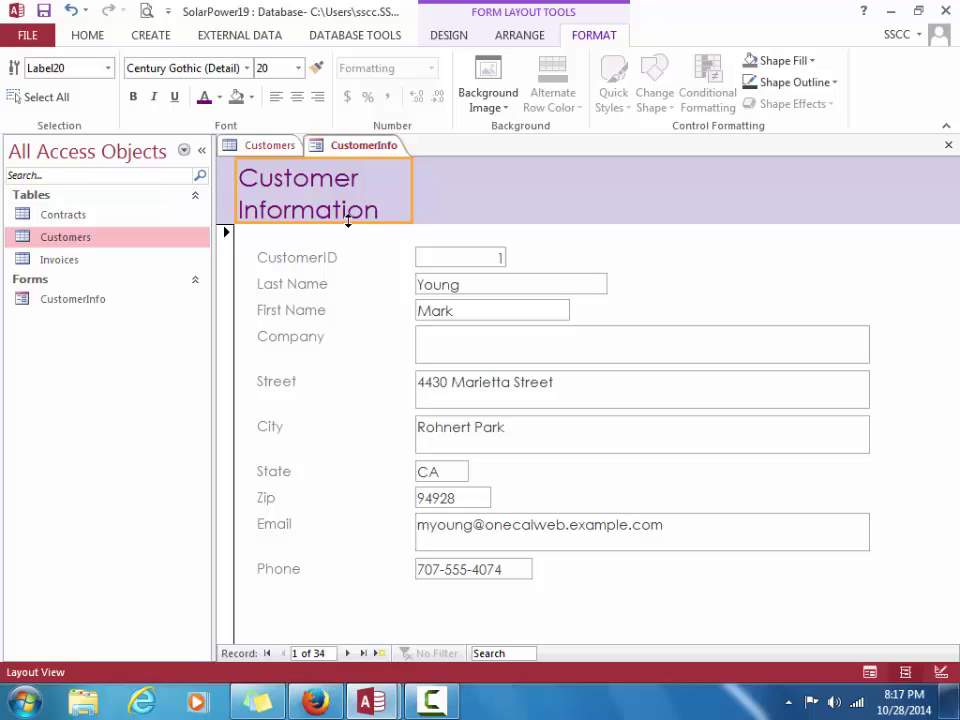
Insert the picture Panels .jpg from the Chapter folder inside Chapter 19 as the form's logo
click(448, 37)
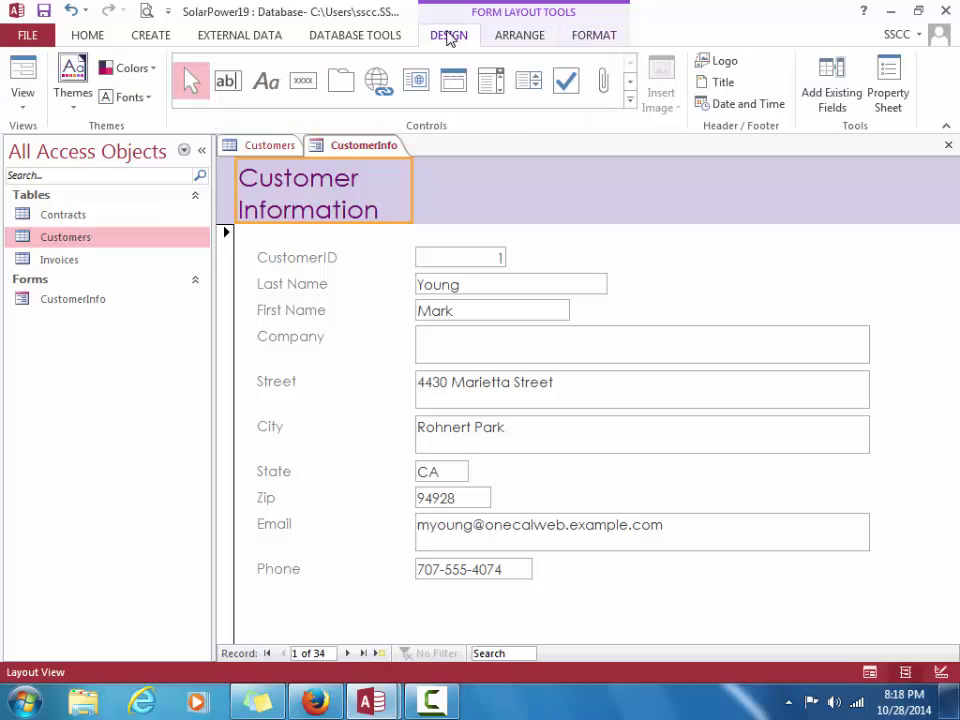
click(726, 63)
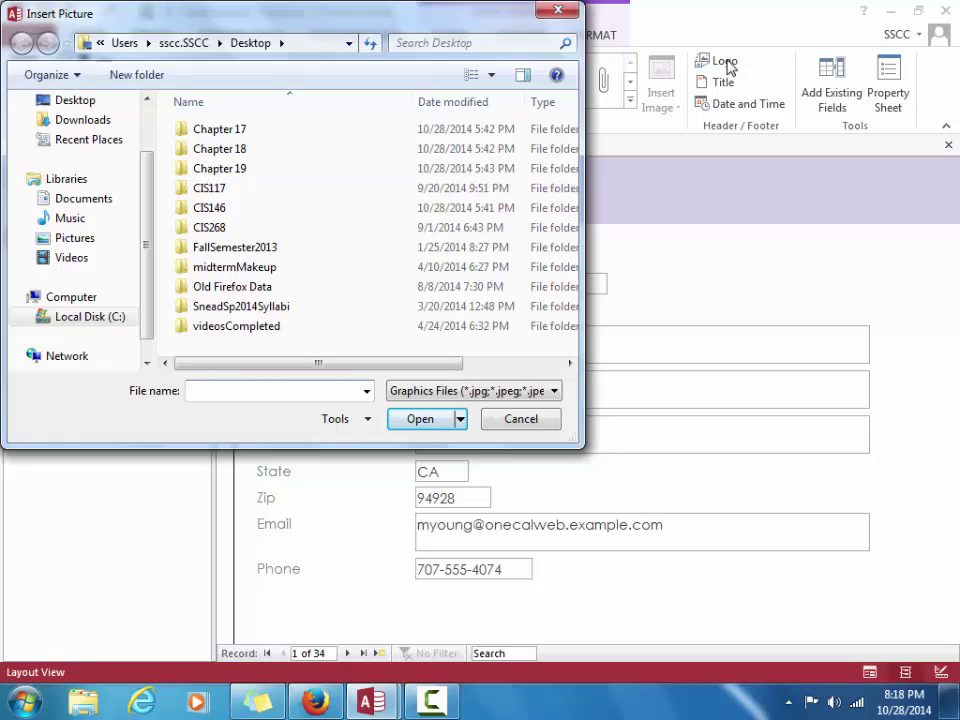
double_click(258, 172)
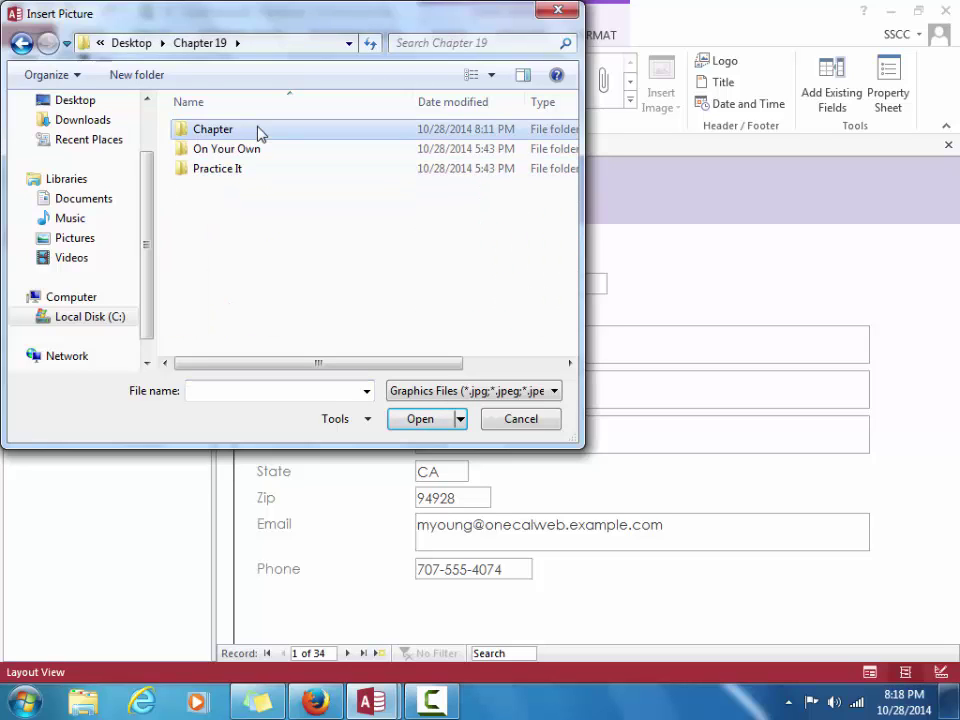
double_click(258, 133)
click(253, 158)
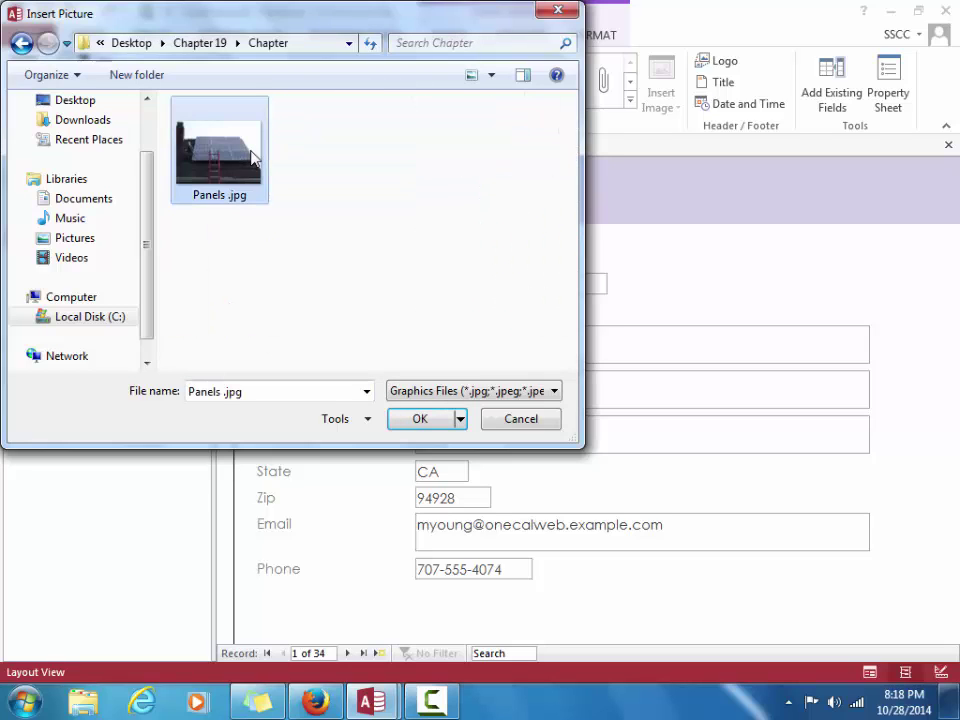
click(443, 428)
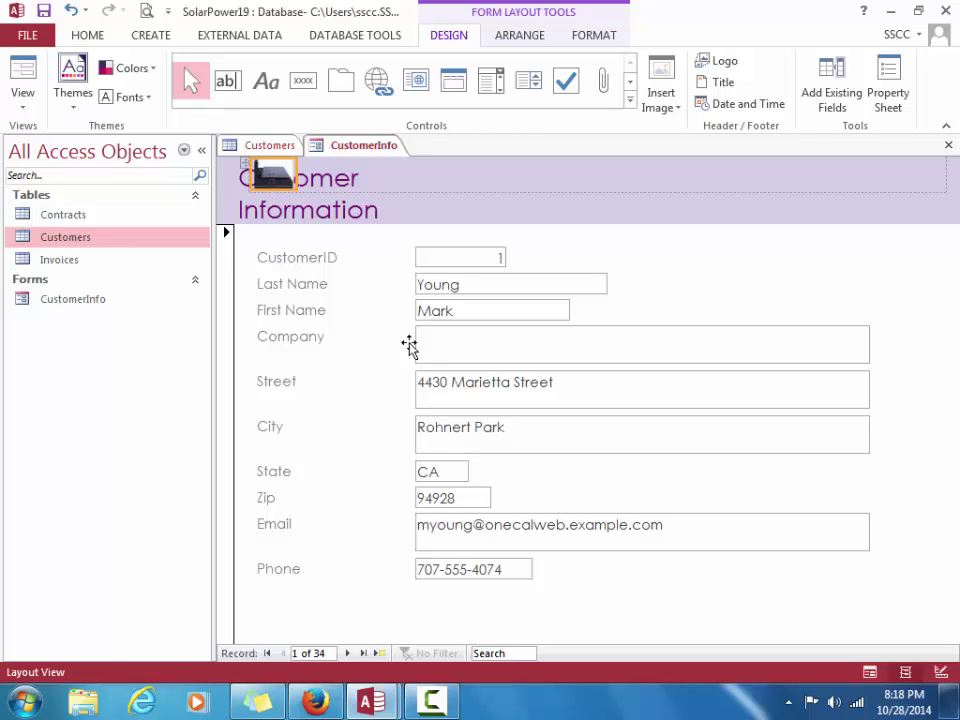
Remove the layout from the logo and move the picture just to the right of the header title
right_click(281, 179)
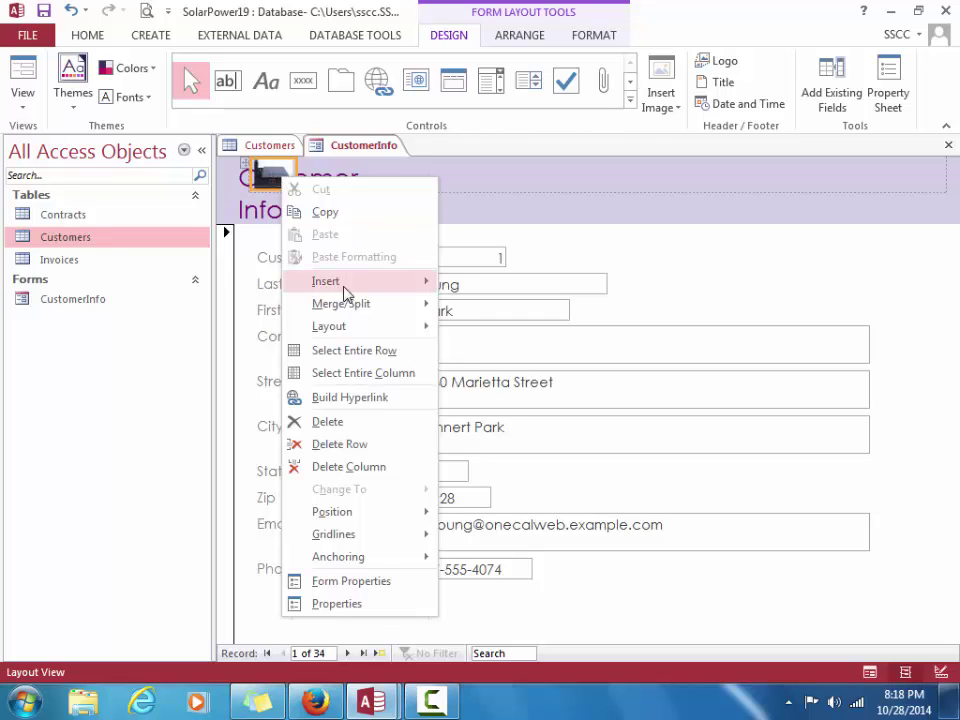
mouse_move(353, 330)
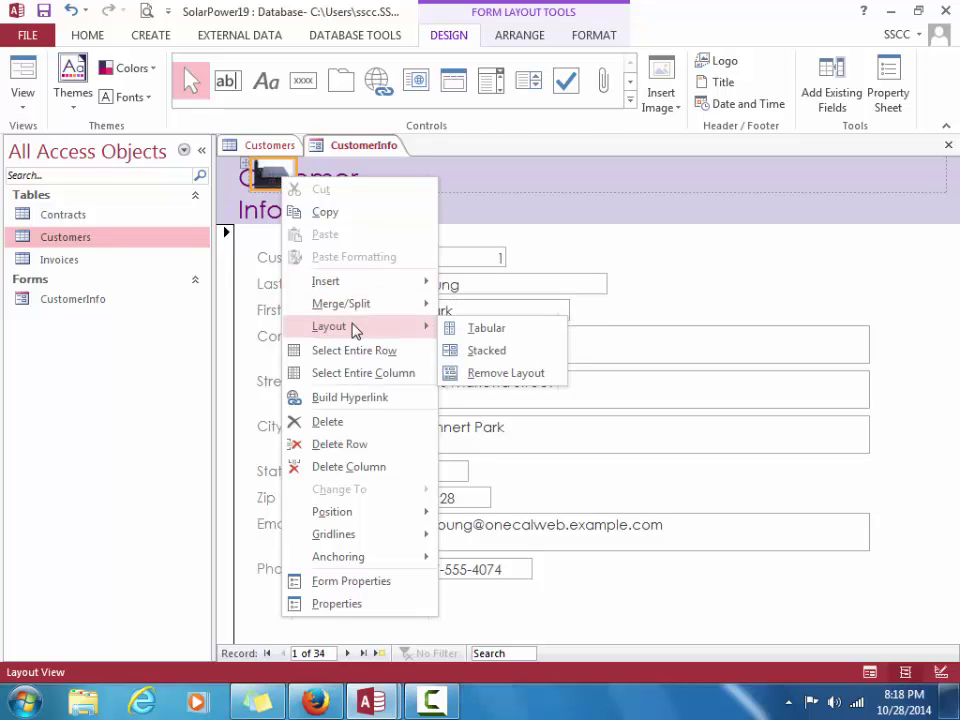
click(489, 373)
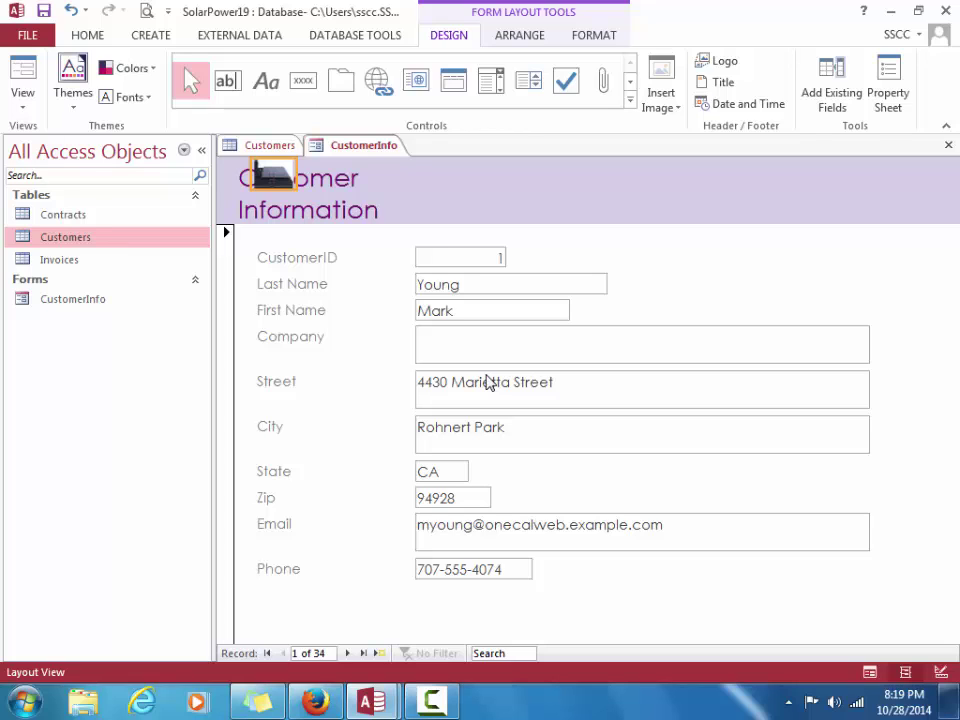
drag(278, 155, 360, 195)
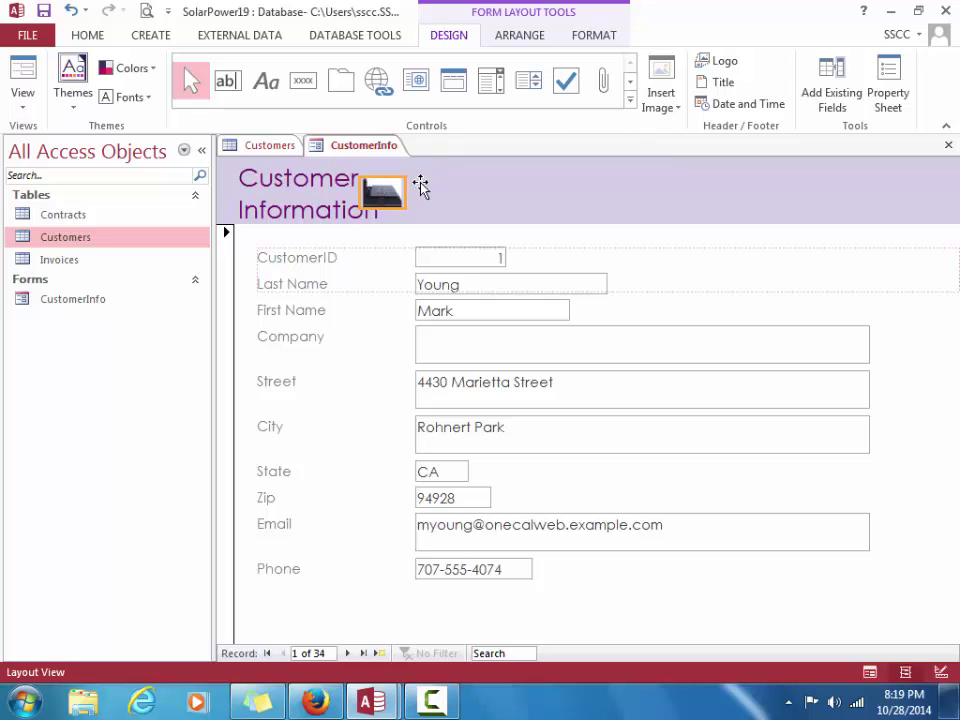
mouse_move(420, 186)
mouse_down()
mouse_move(360, 201)
mouse_move(418, 200)
mouse_up()
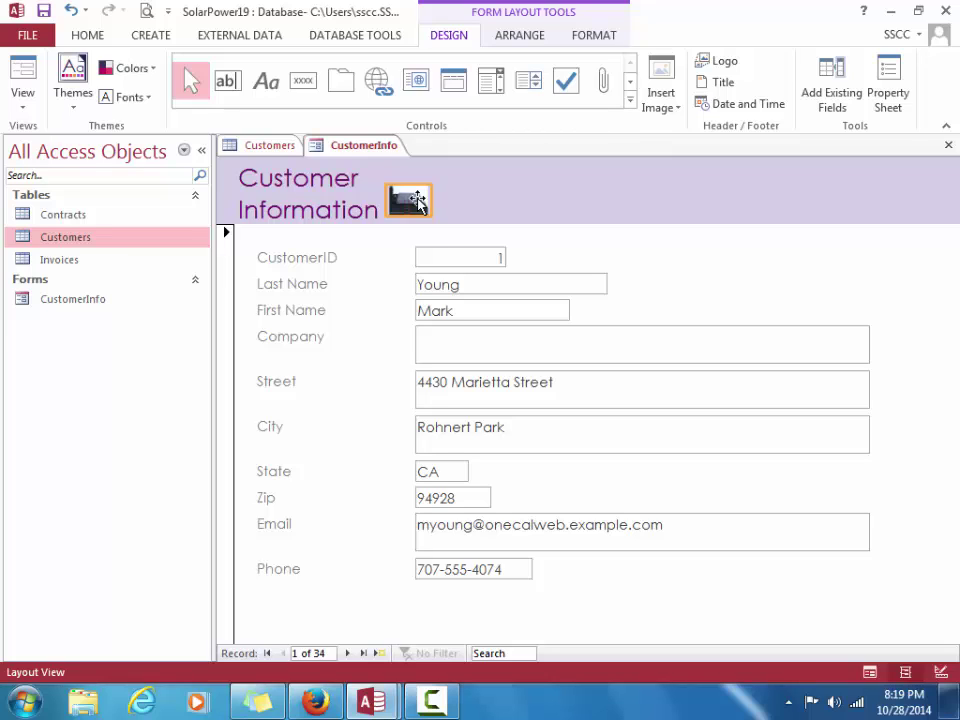
Enlarge the logo beside the title so that it fills nearly the full height of the form header
drag(386, 185, 378, 160)
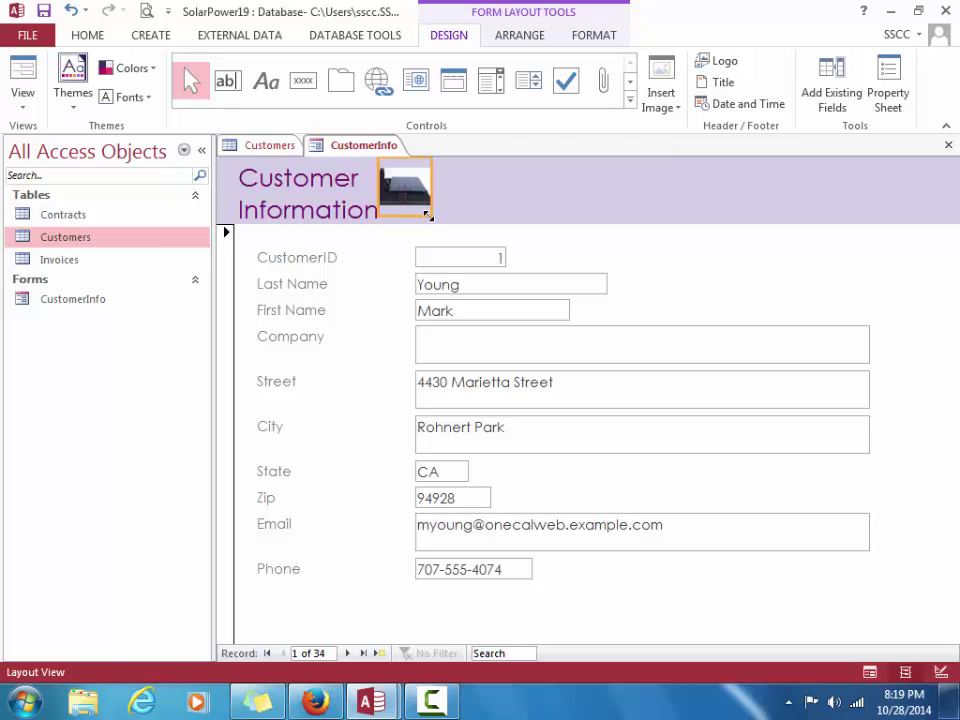
drag(437, 216, 463, 225)
click(314, 178)
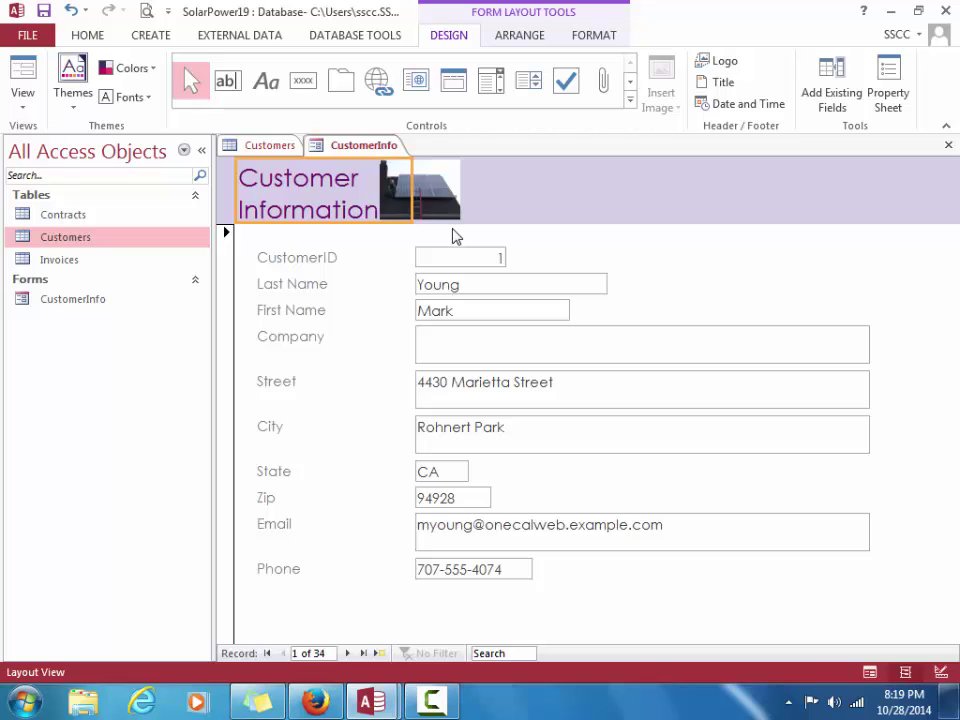
click(506, 214)
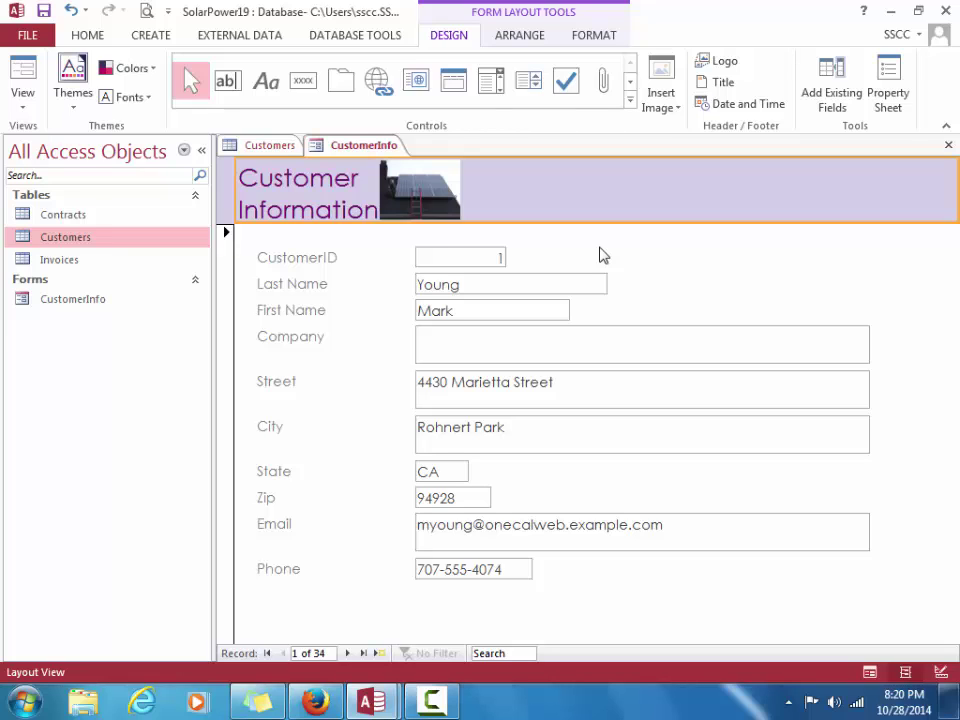
Change the outline of the CustomerID text box to a dotted line type
click(474, 258)
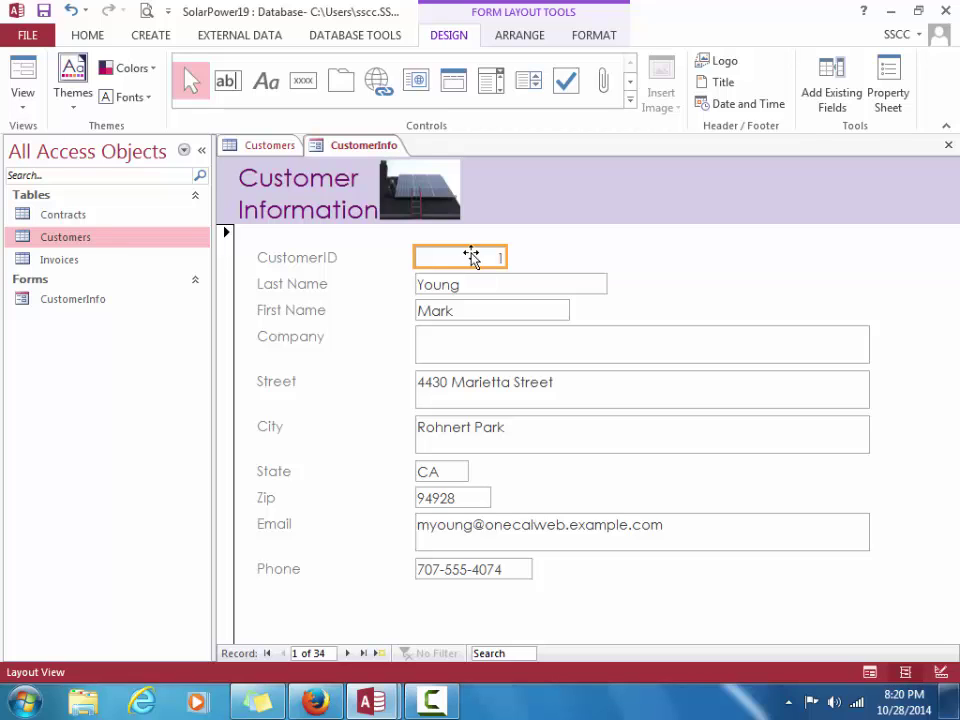
click(590, 36)
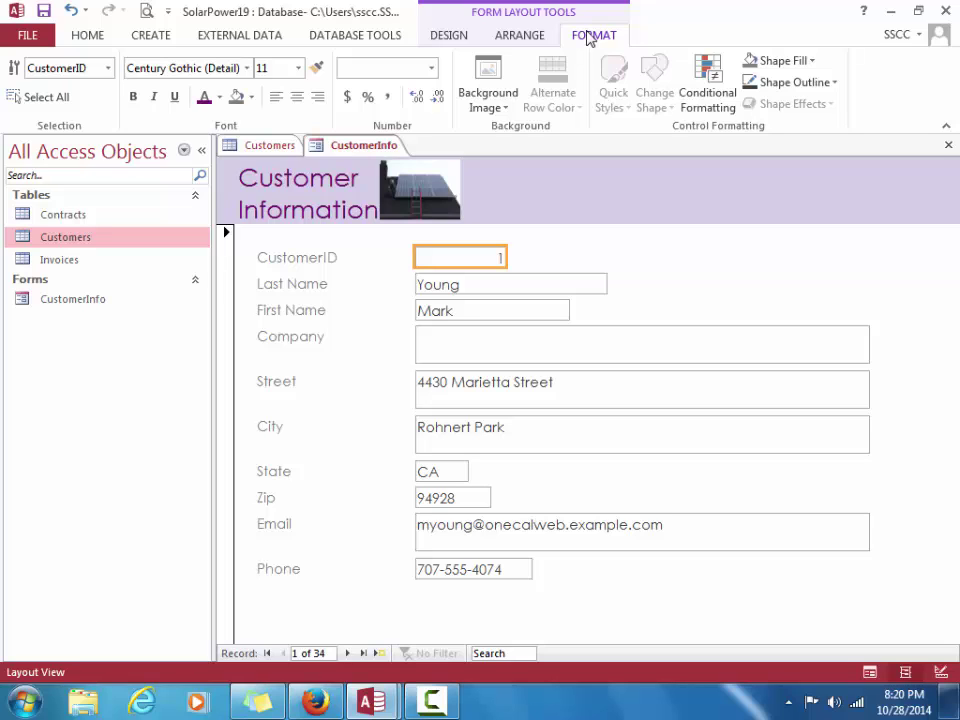
click(827, 88)
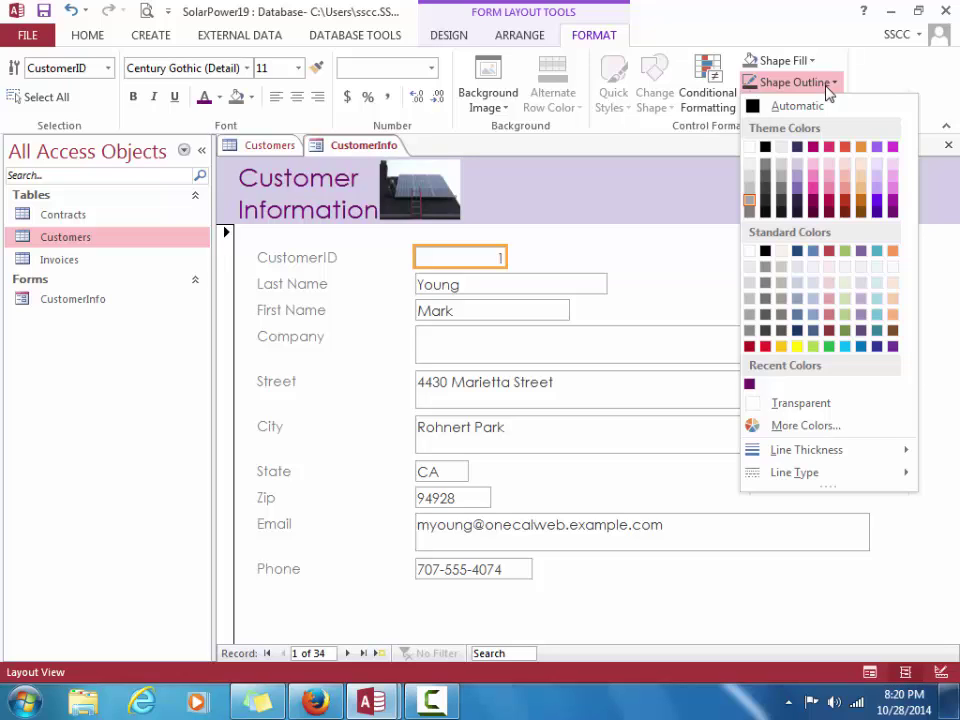
mouse_move(884, 481)
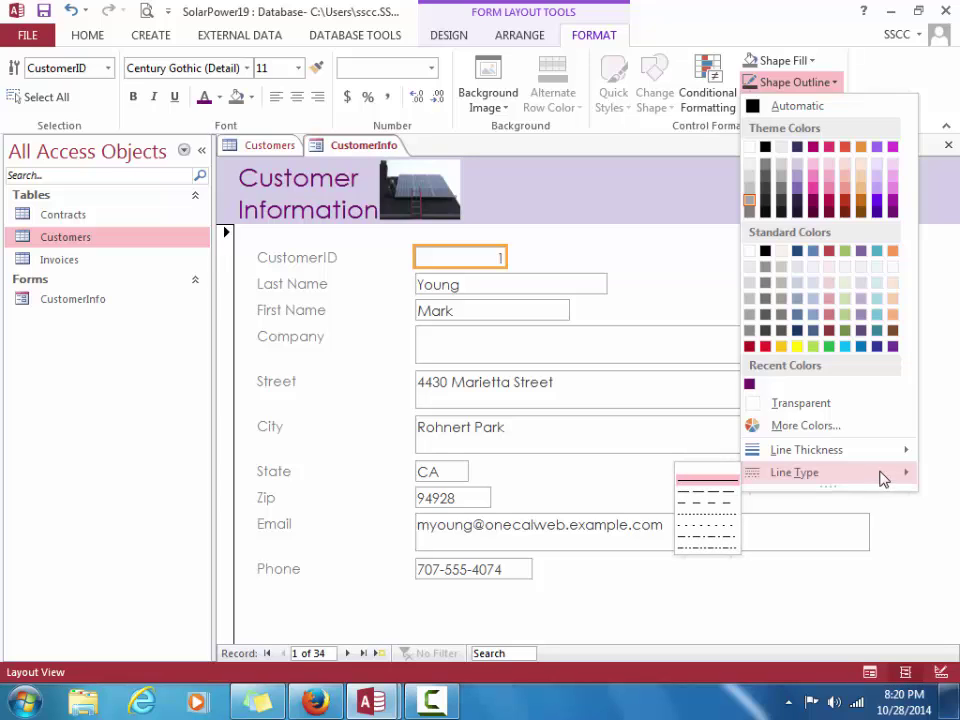
mouse_move(789, 491)
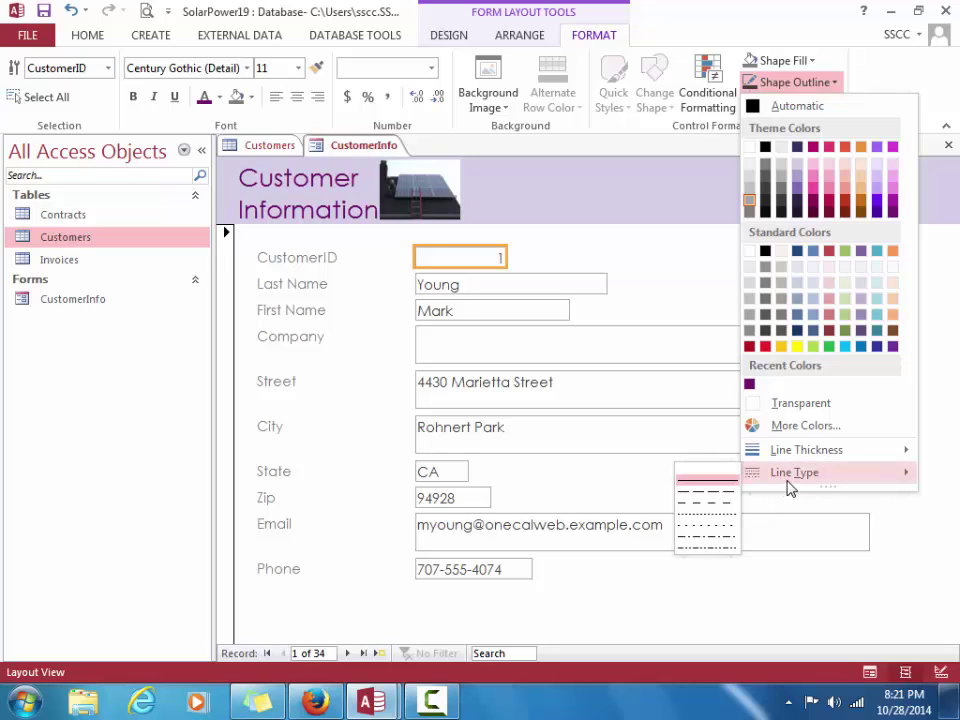
click(703, 519)
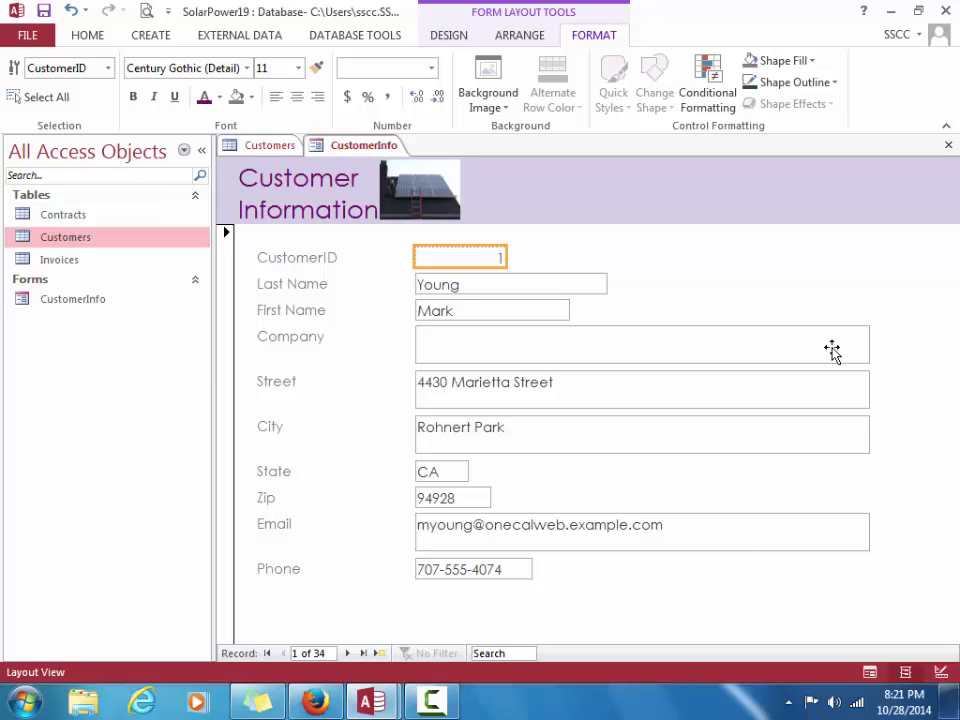
click(836, 280)
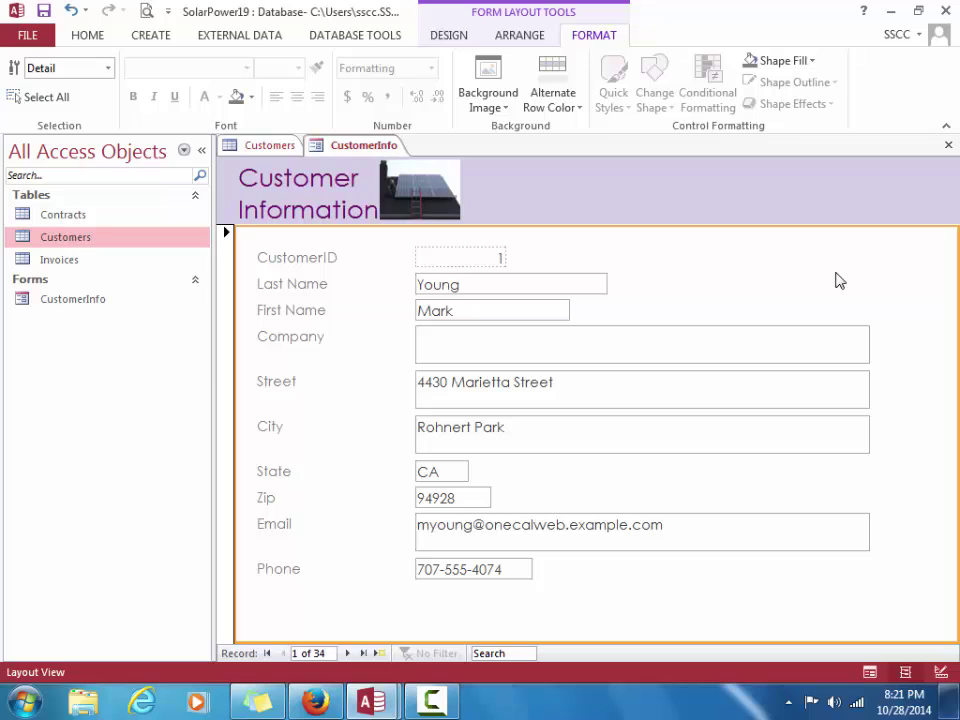
Apply the same dotted outline line type to all the text boxes from Last Name through Phone
click(579, 285)
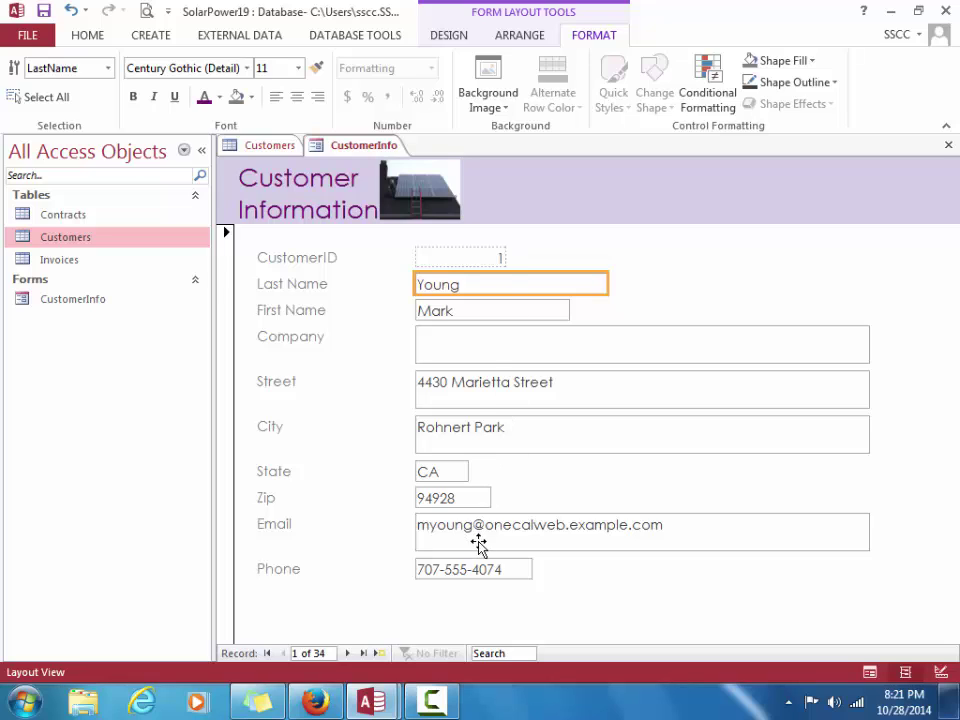
shift+click(485, 314)
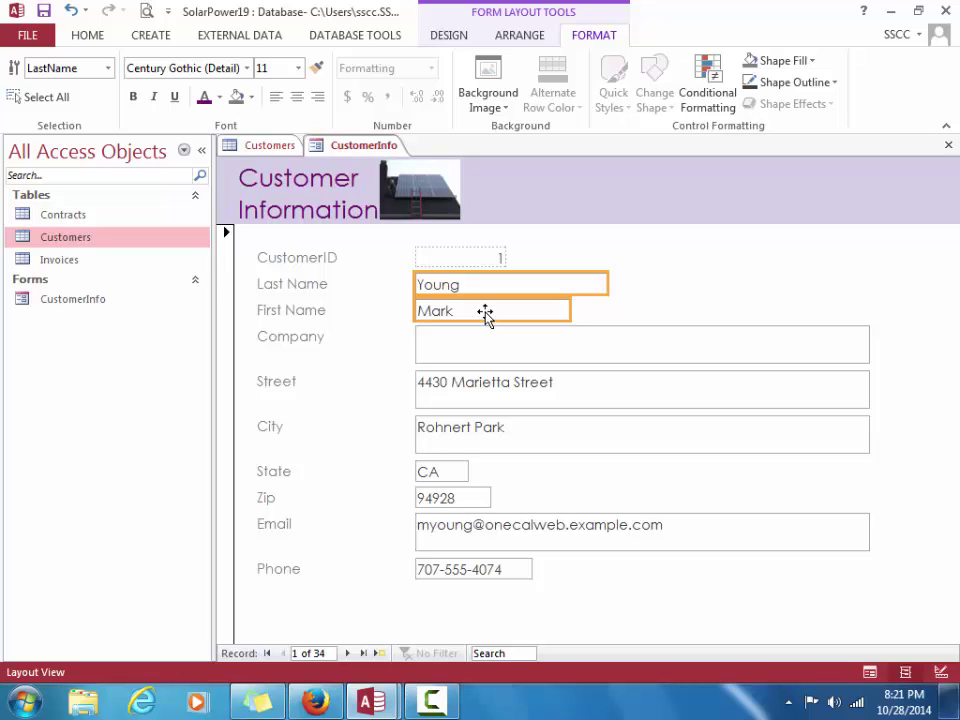
shift+click(482, 340)
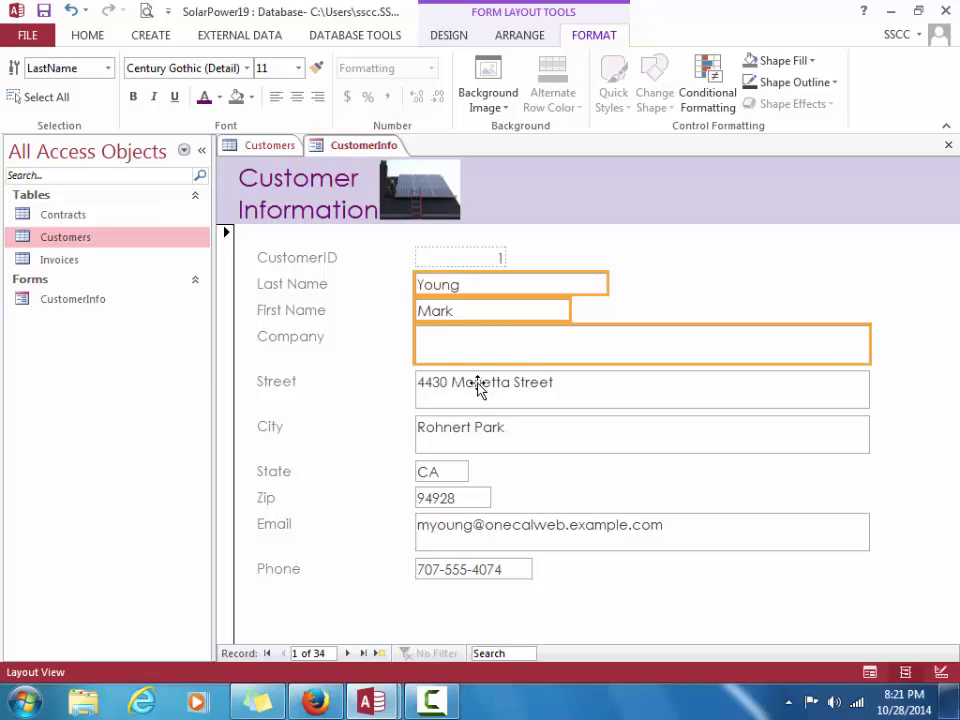
shift+click(477, 388)
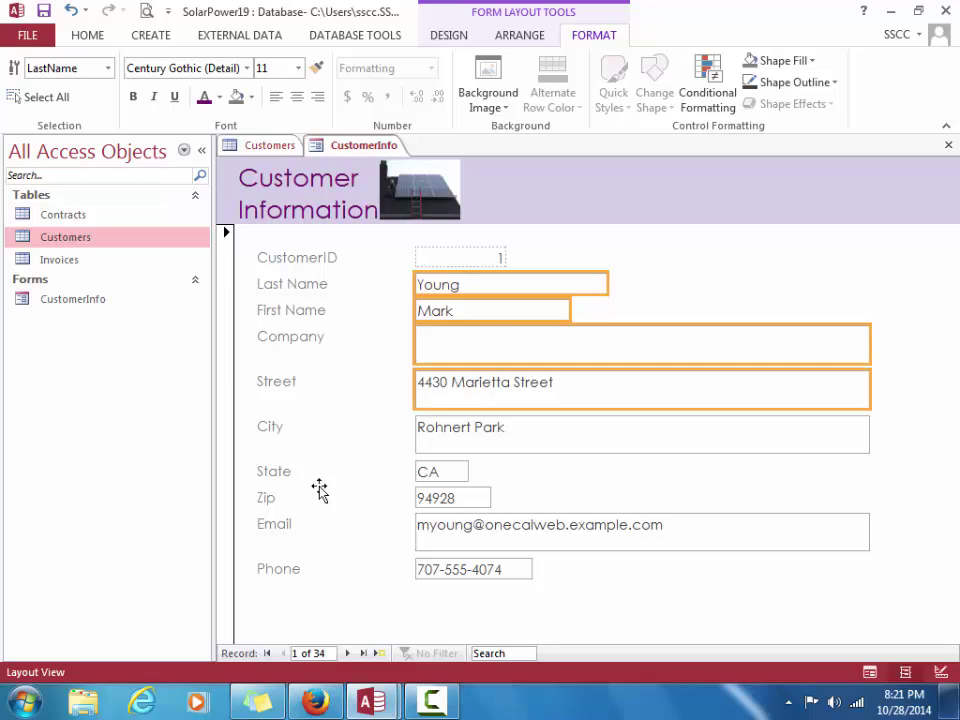
shift+click(448, 449)
shift+click(445, 474)
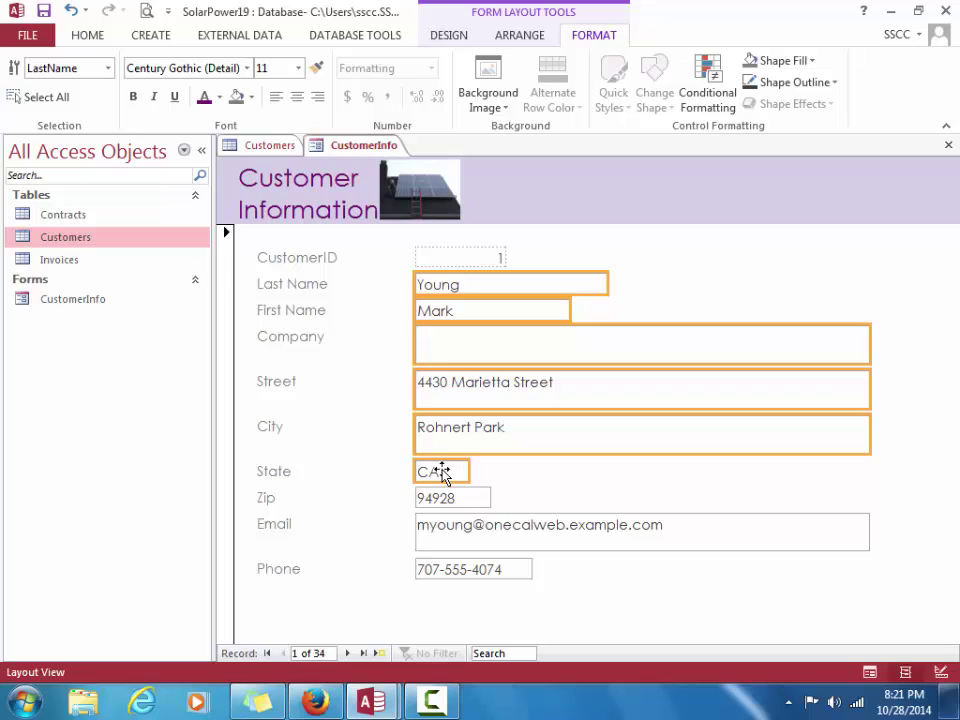
shift+click(446, 497)
shift+click(444, 528)
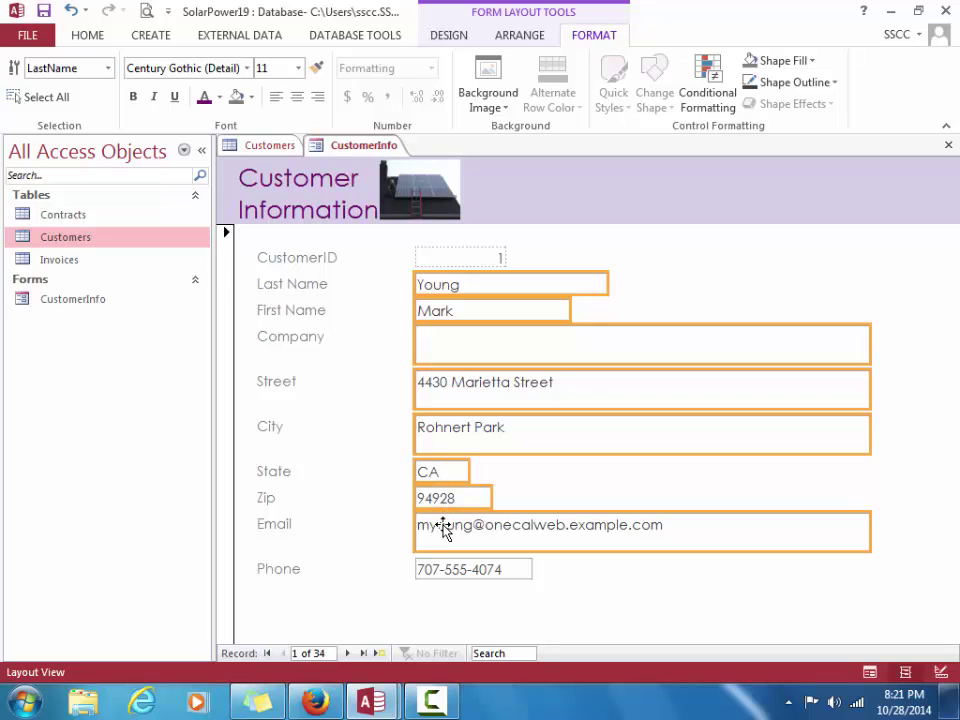
shift+click(443, 569)
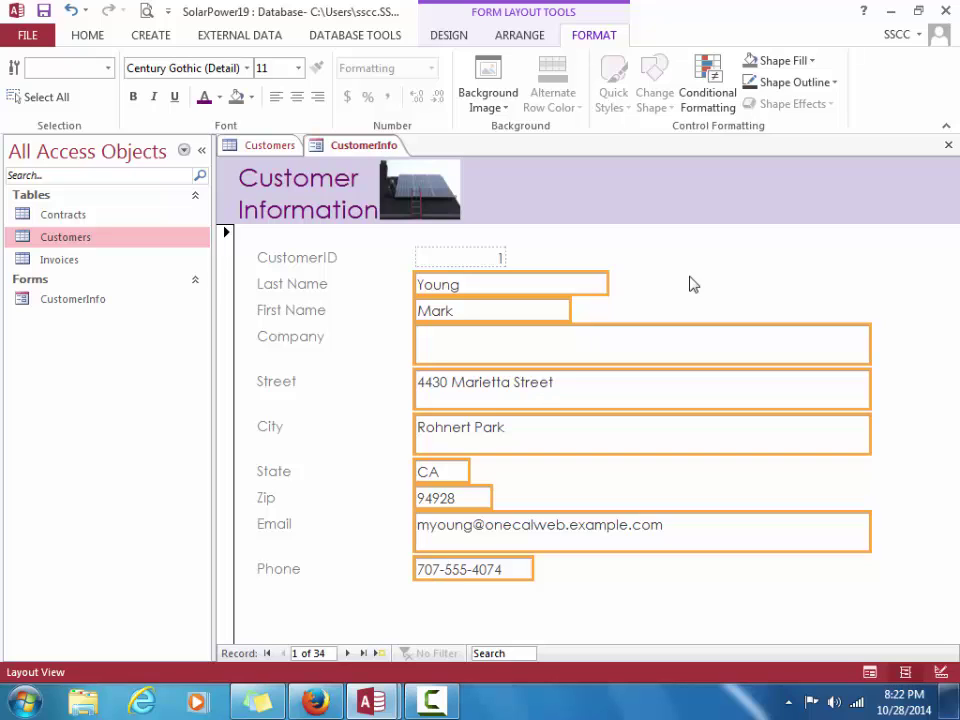
click(828, 88)
mouse_move(808, 474)
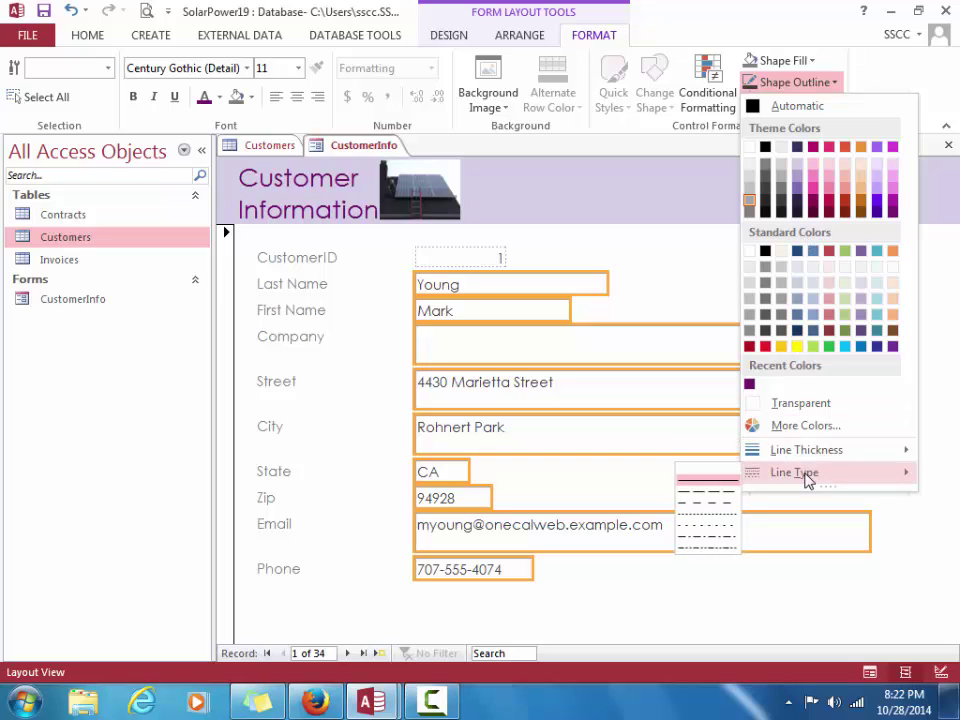
click(729, 520)
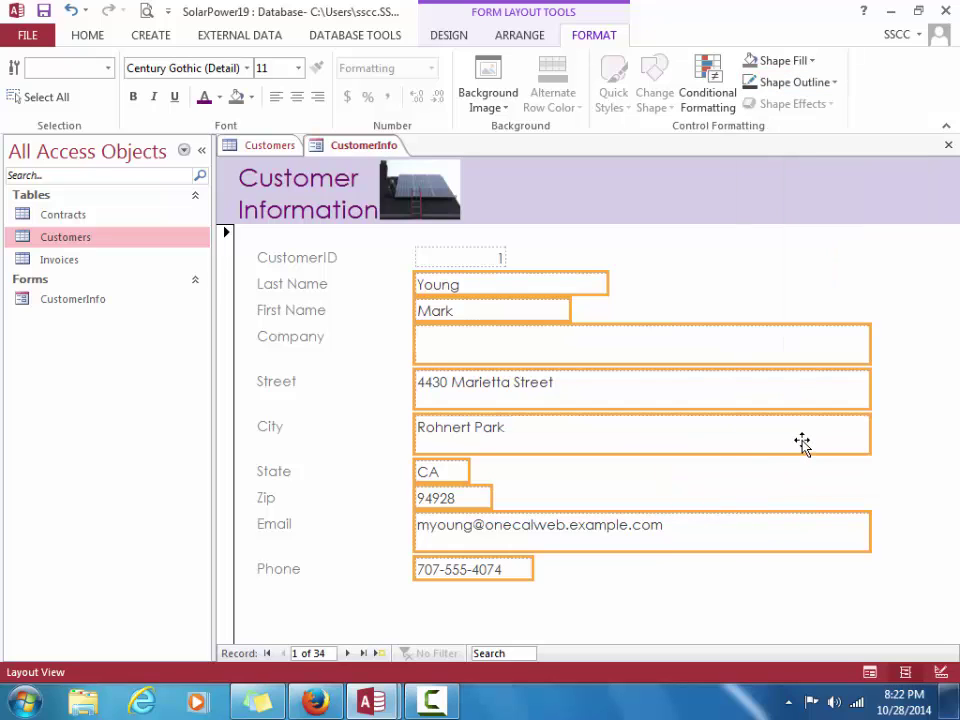
click(801, 287)
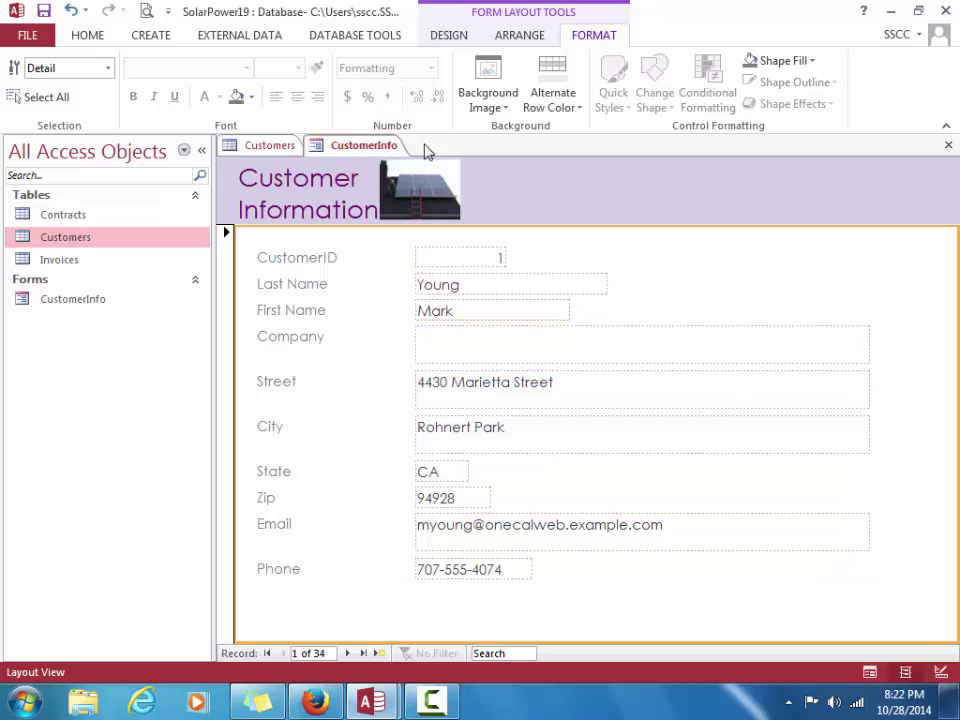
Save the CustomerInfo form's design changes and switch the form to Form View
click(46, 13)
click(87, 37)
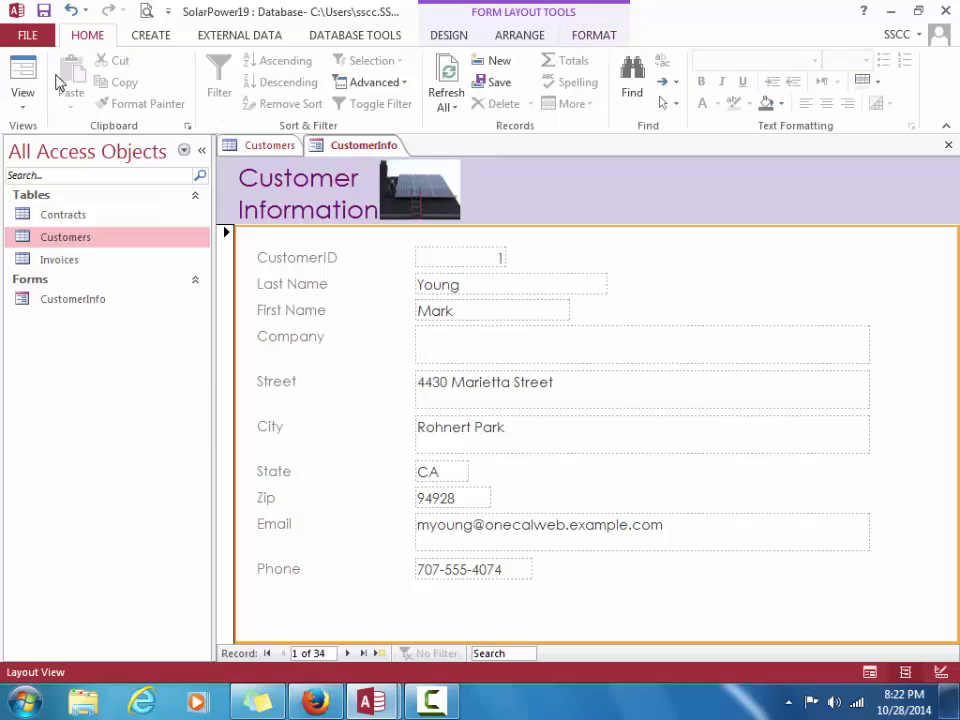
click(22, 88)
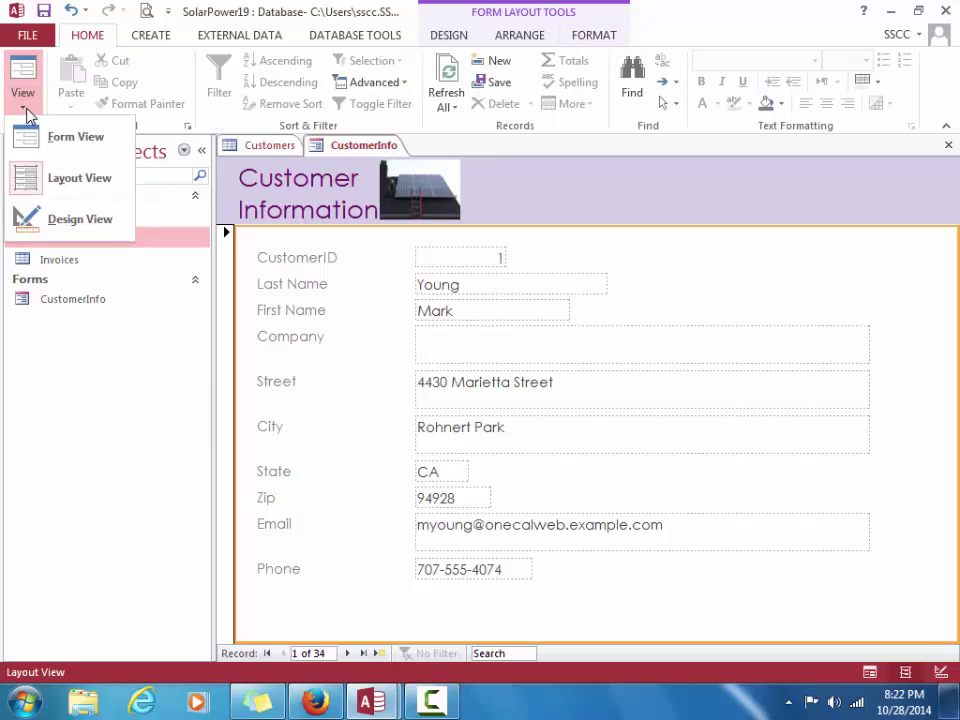
click(76, 137)
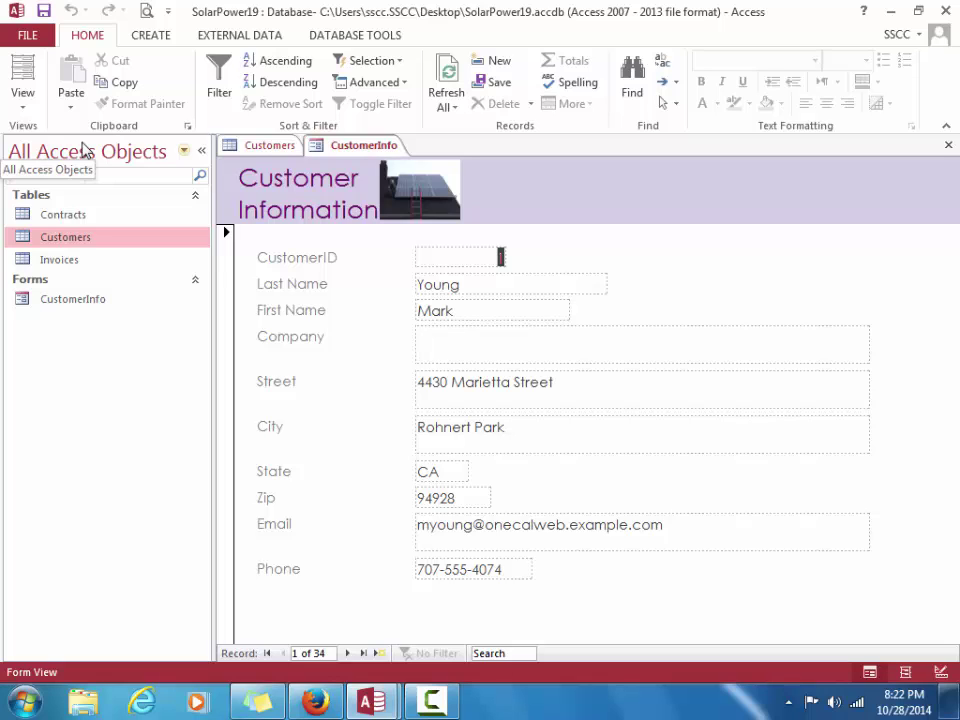
Search the Email field for the misspelled customer surname, matching any part of the field
click(617, 540)
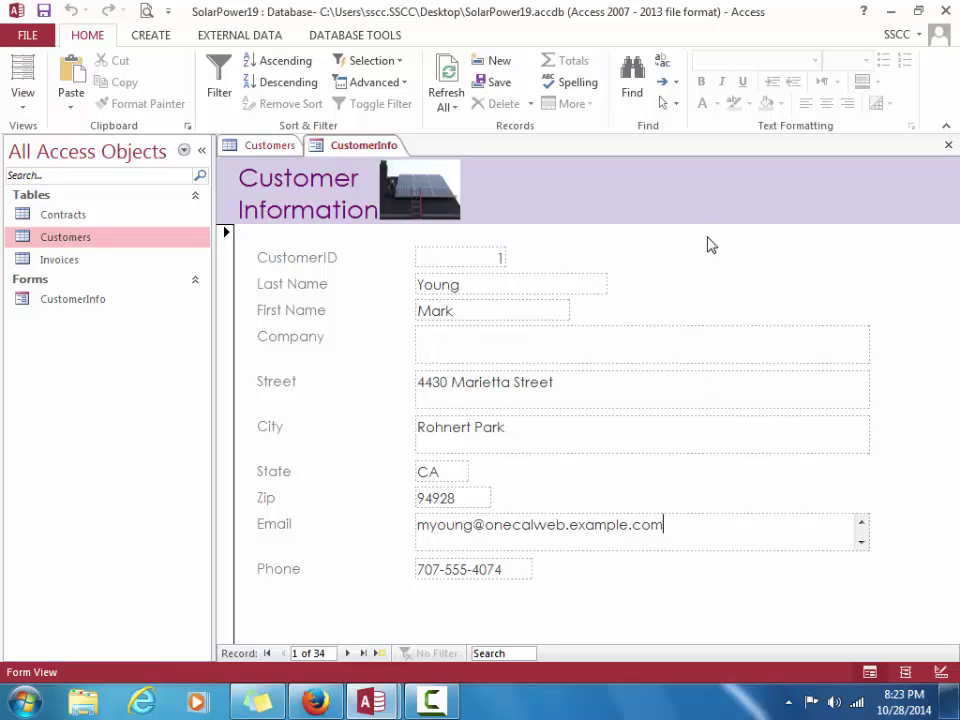
click(636, 73)
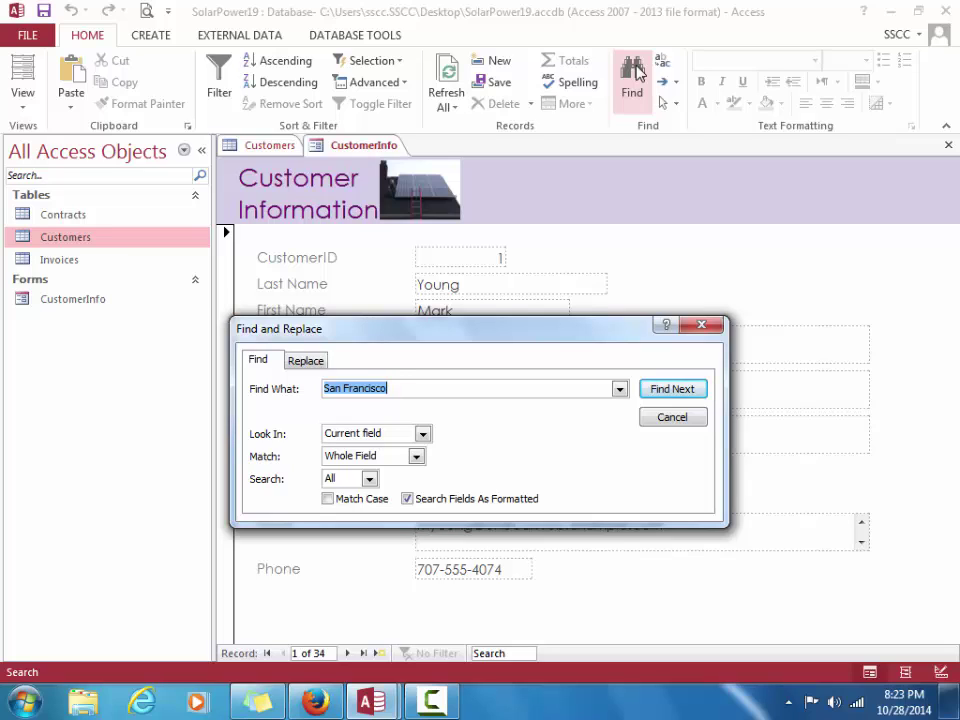
text(pa)
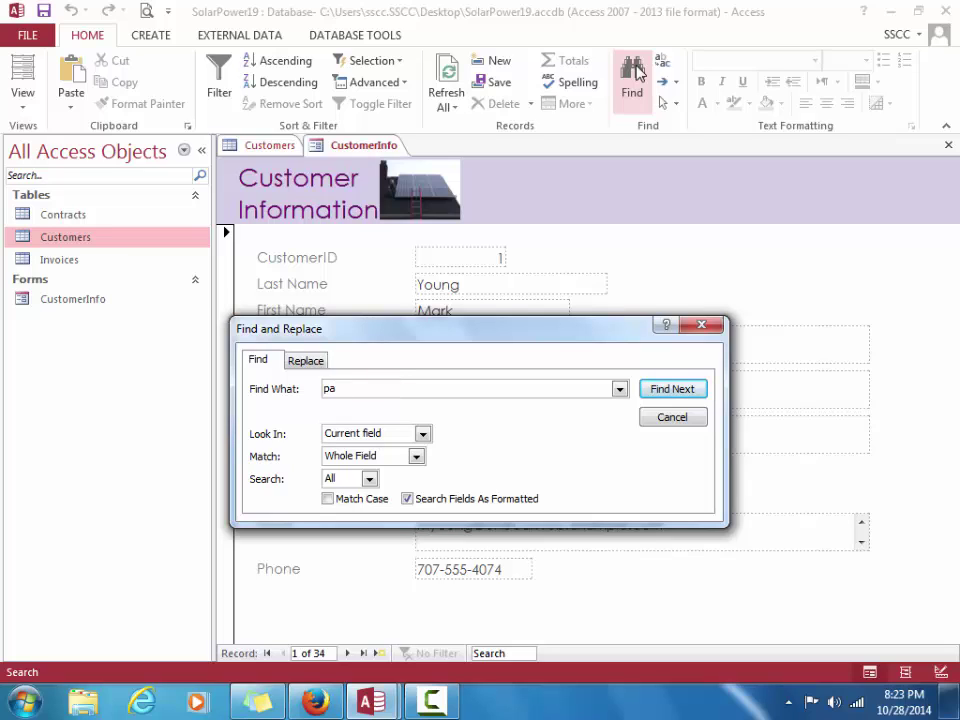
text(rry)
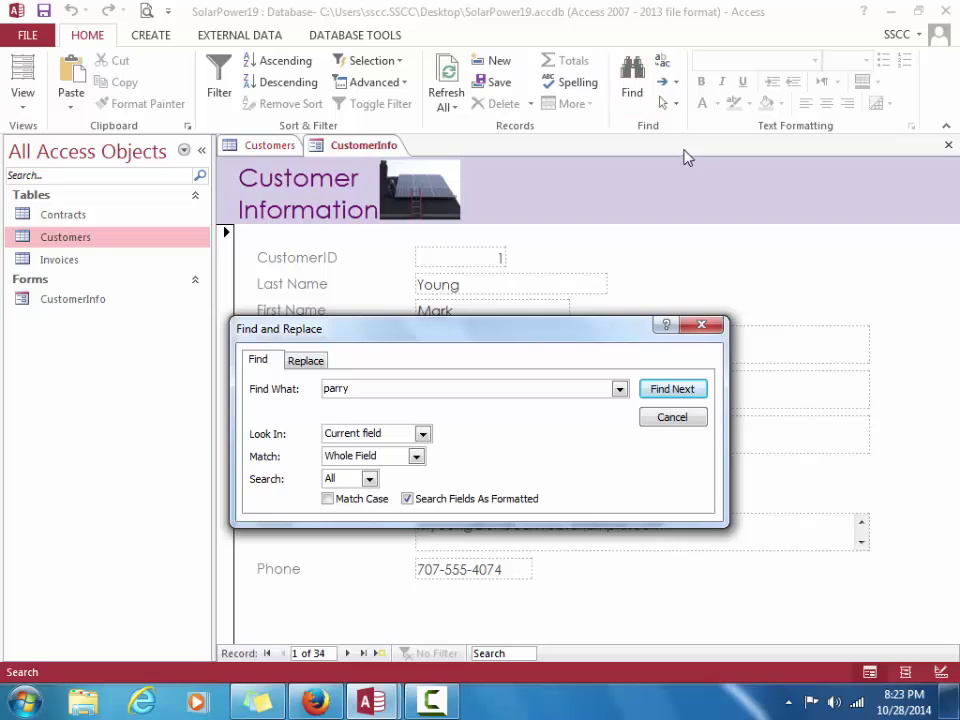
click(416, 456)
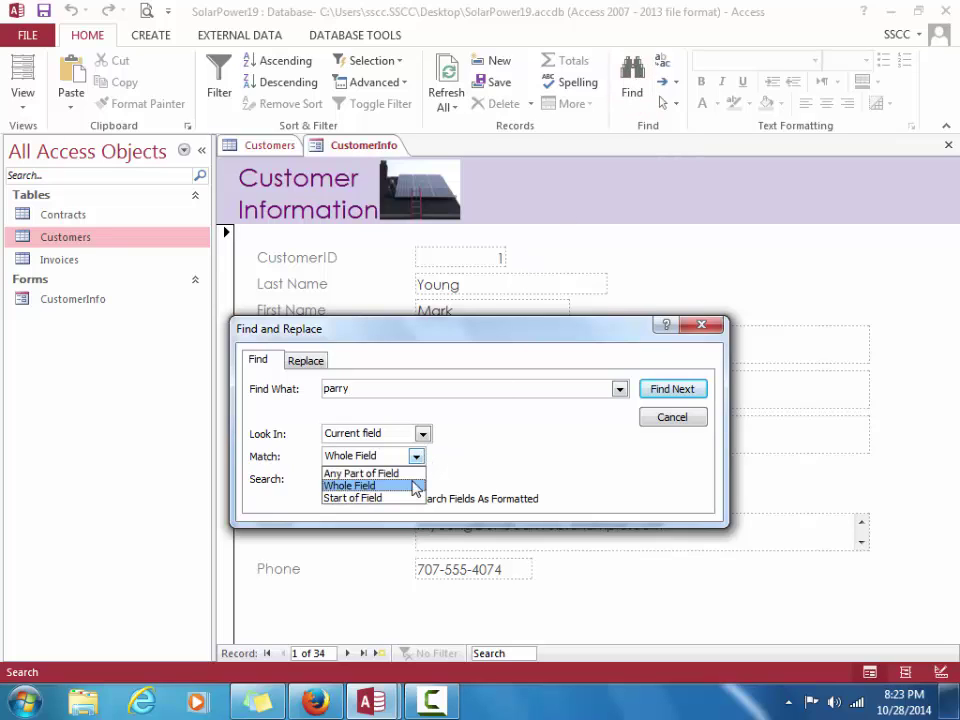
click(414, 469)
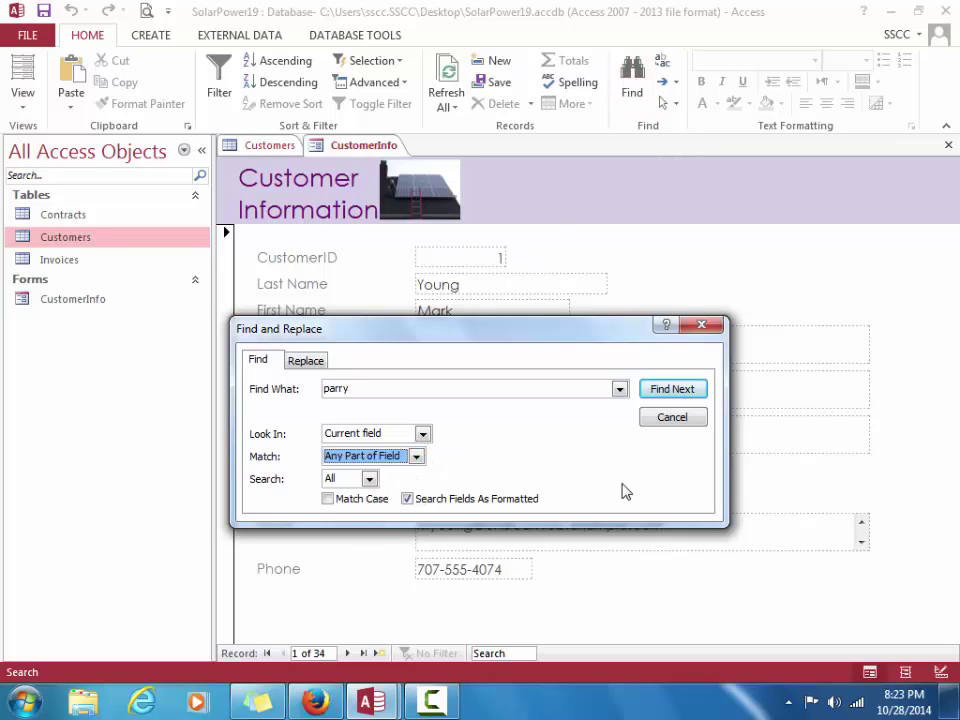
click(694, 390)
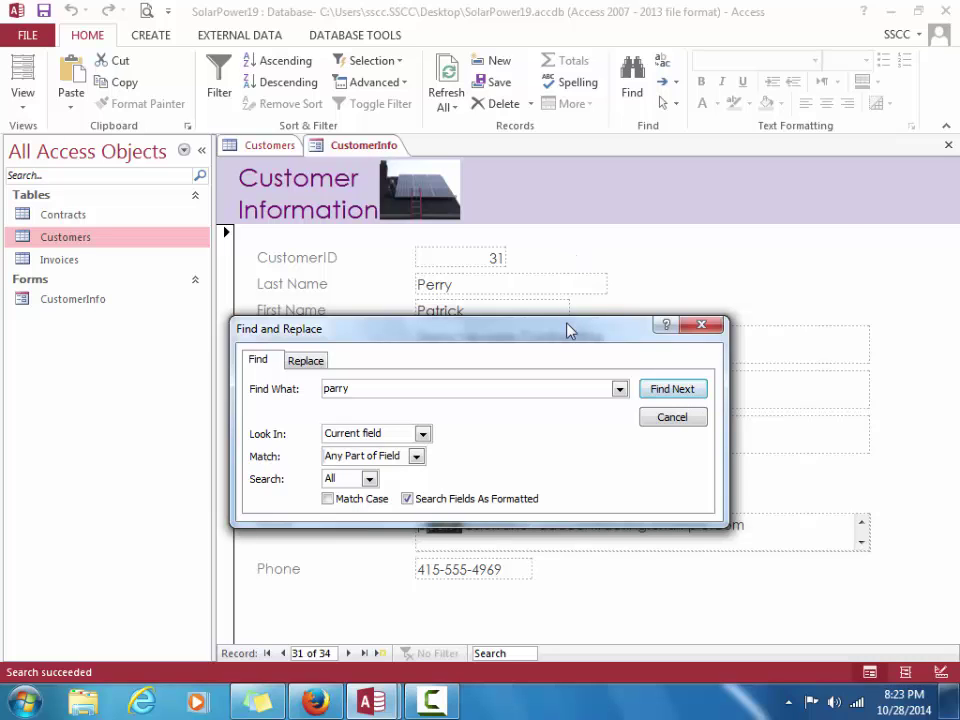
Correct the misspelled surname in the found record's Email field to match its Last Name, and close the search dialog
drag(571, 330, 726, 176)
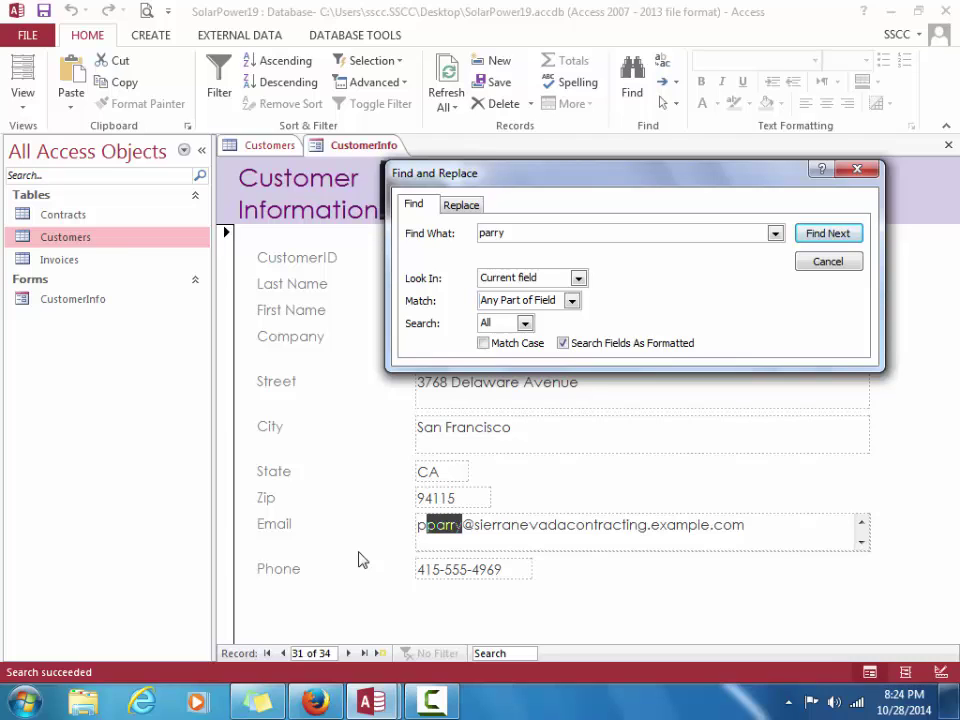
click(458, 524)
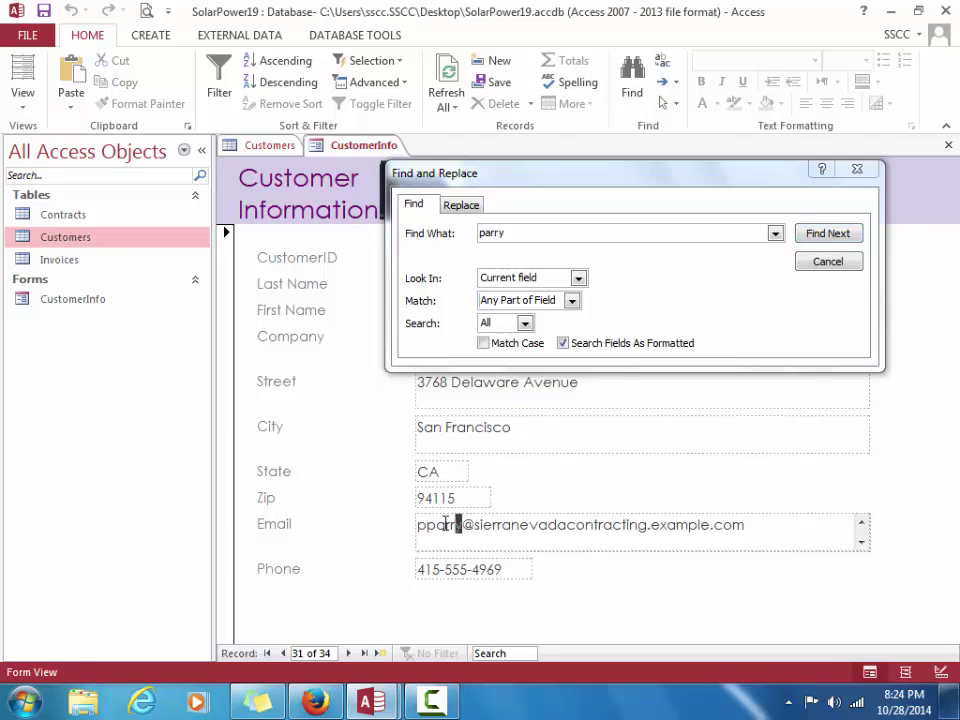
key(shift+Left)
key(shift+Left)
key(shift+Left)
key(BackSpace)
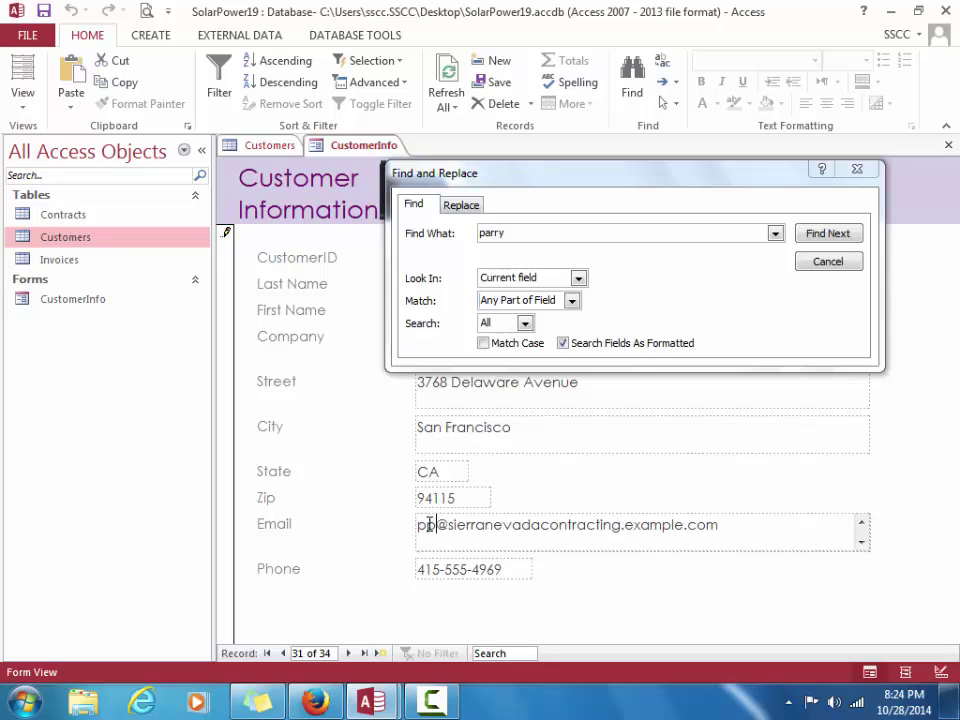
text(erry)
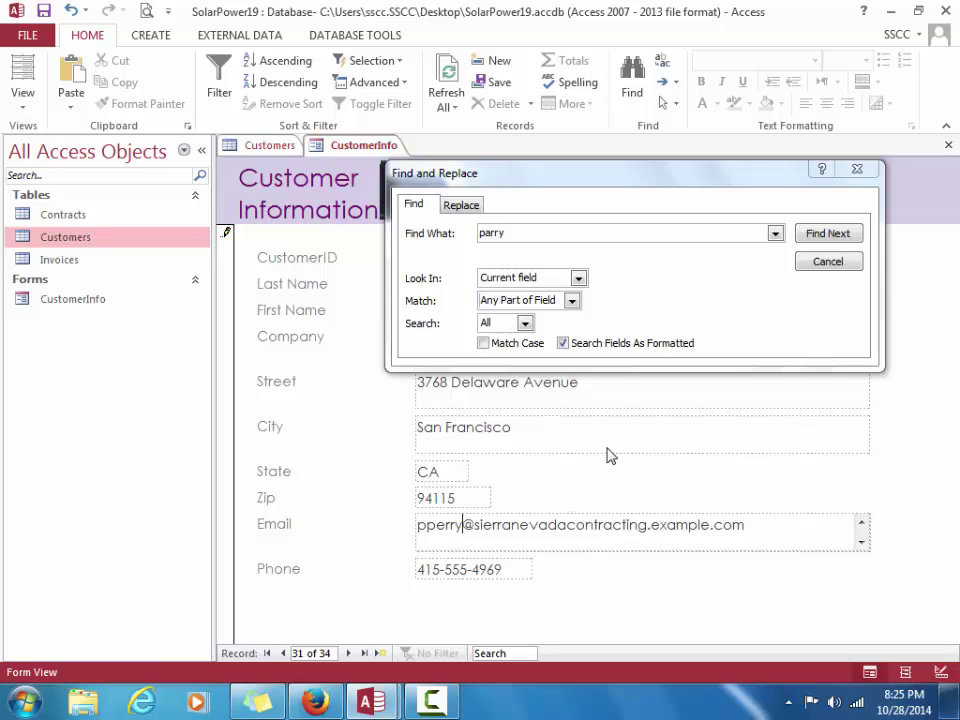
click(827, 262)
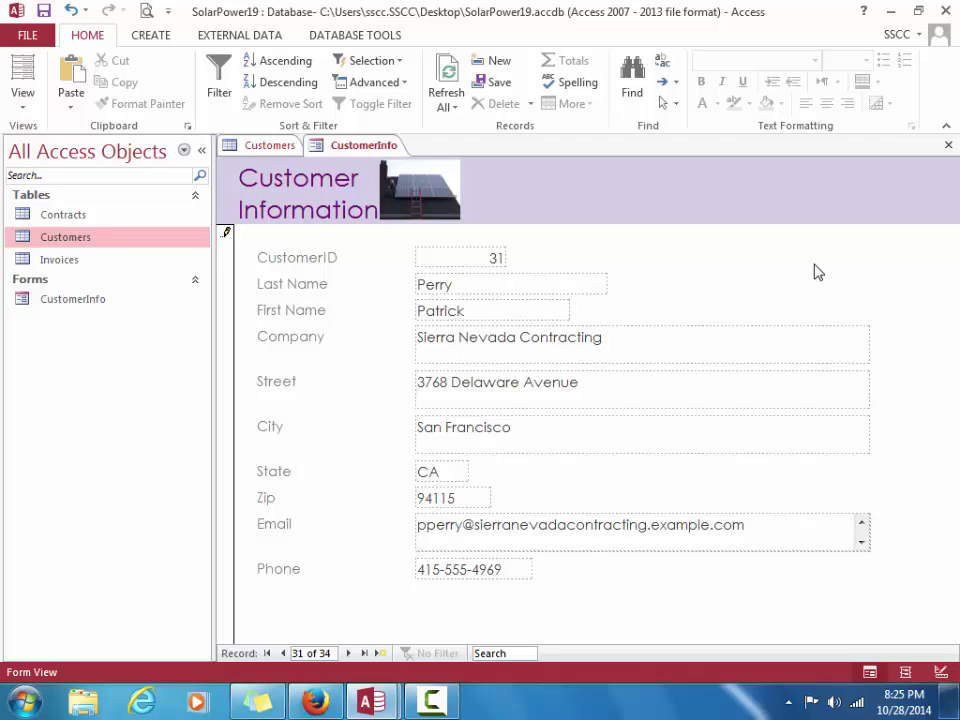
Search the Phone field for 707* with Match set to Whole Field, and go on to the second matching record
click(504, 569)
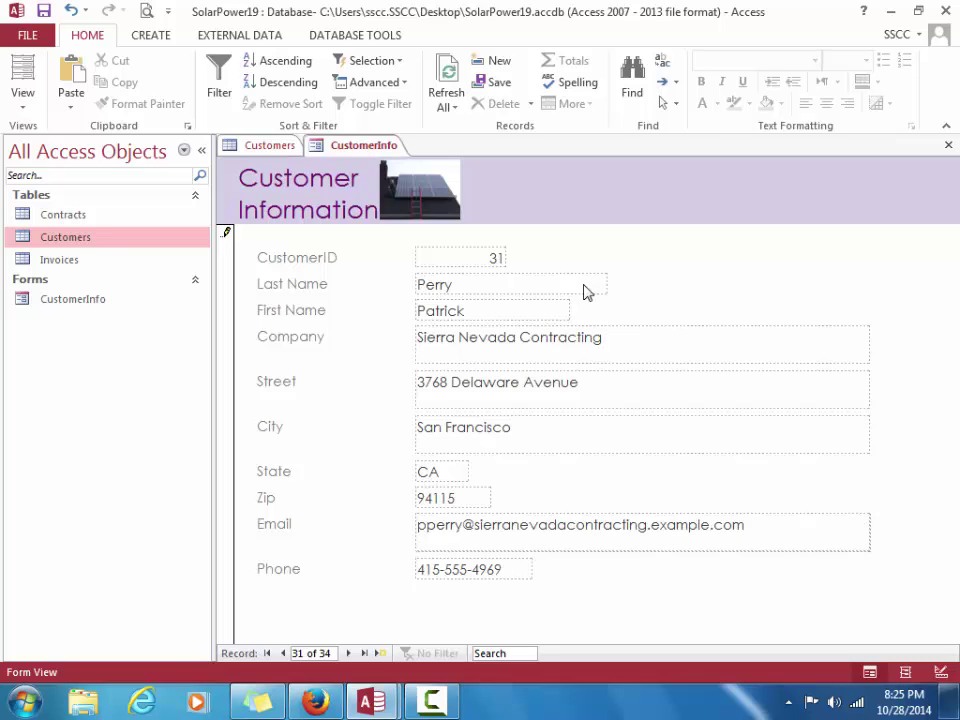
click(637, 104)
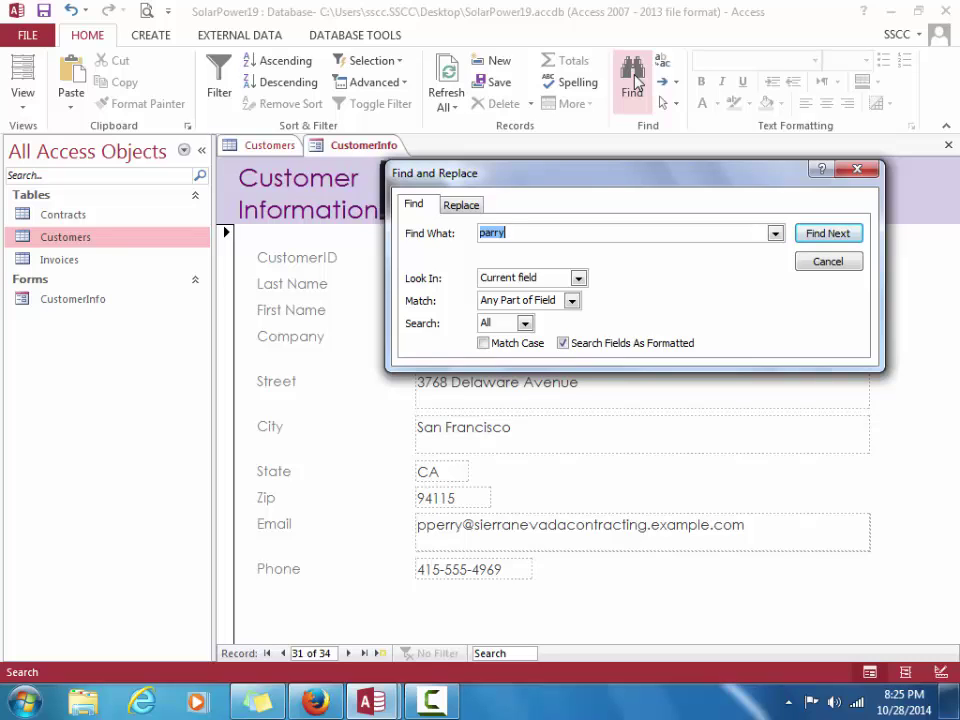
key(BackSpace)
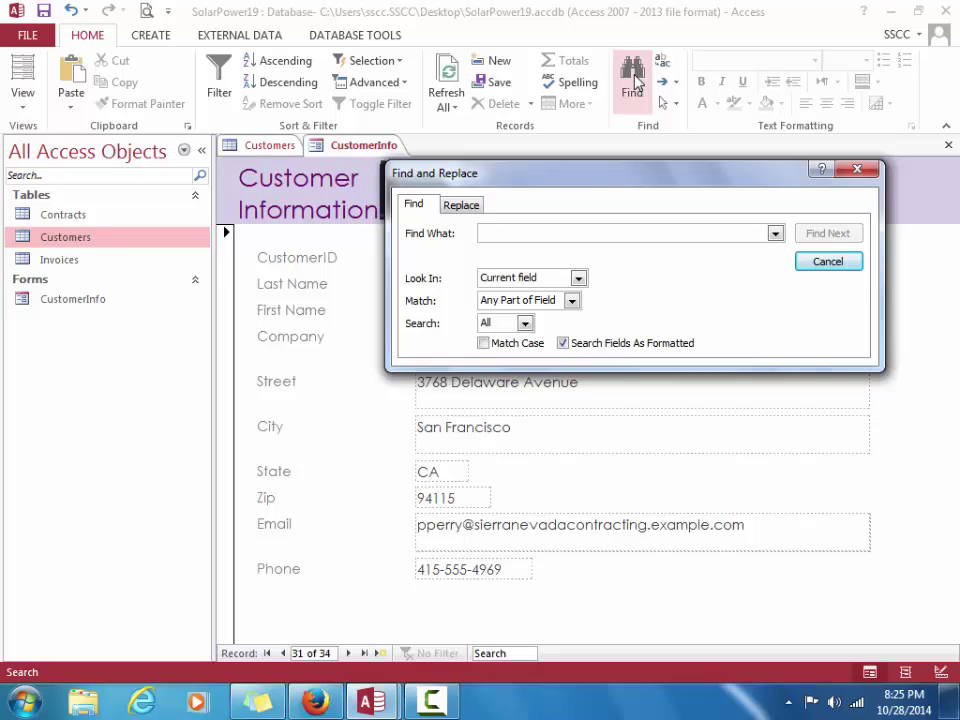
text(707)
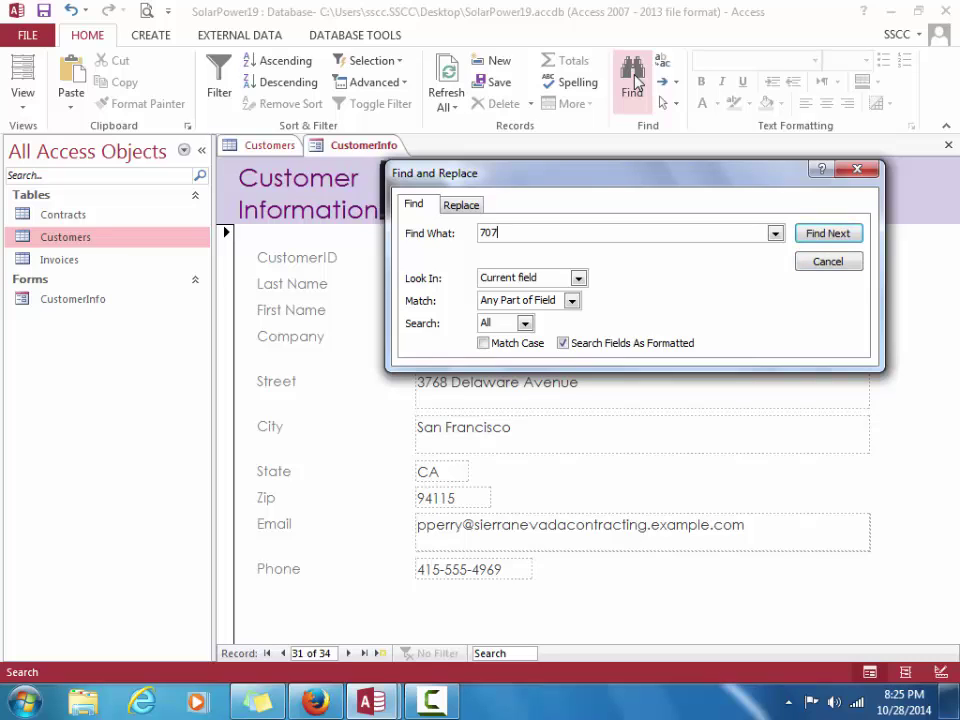
text(*)
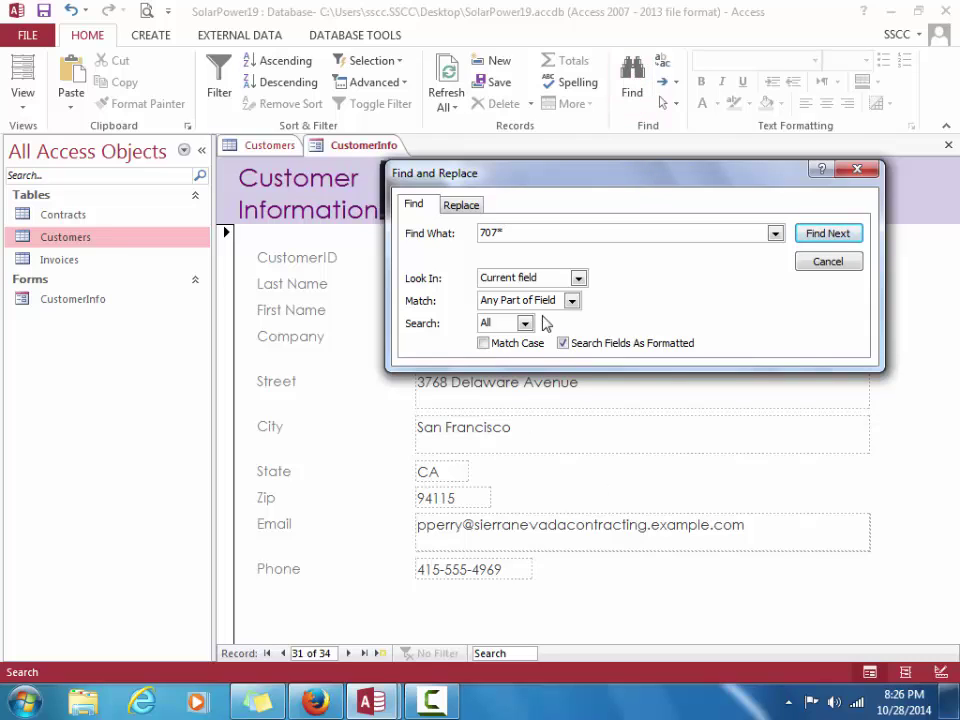
click(572, 301)
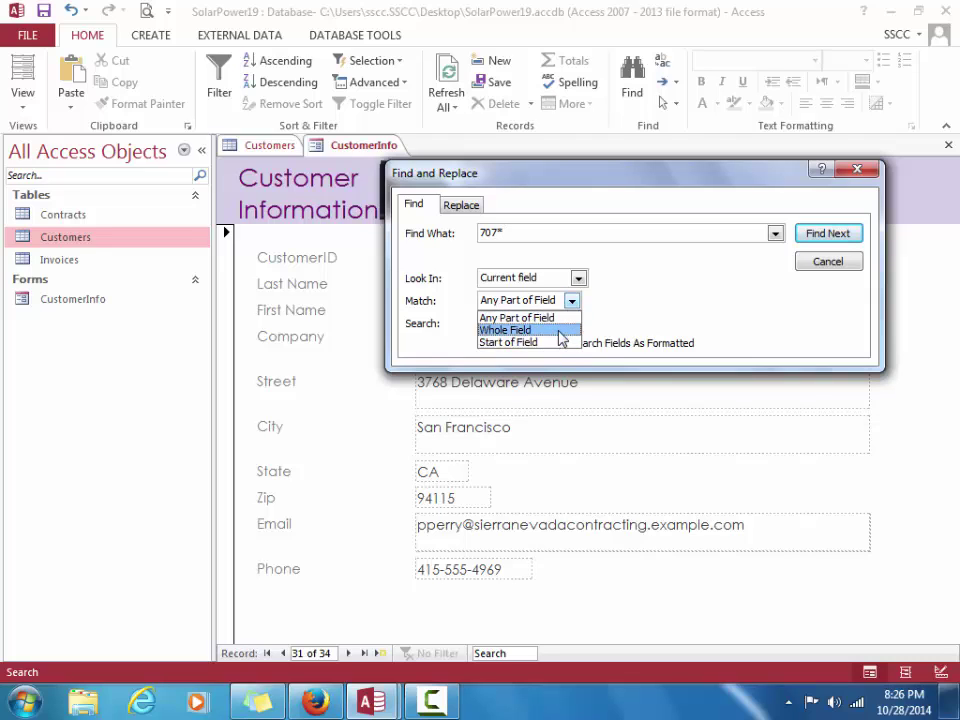
click(560, 331)
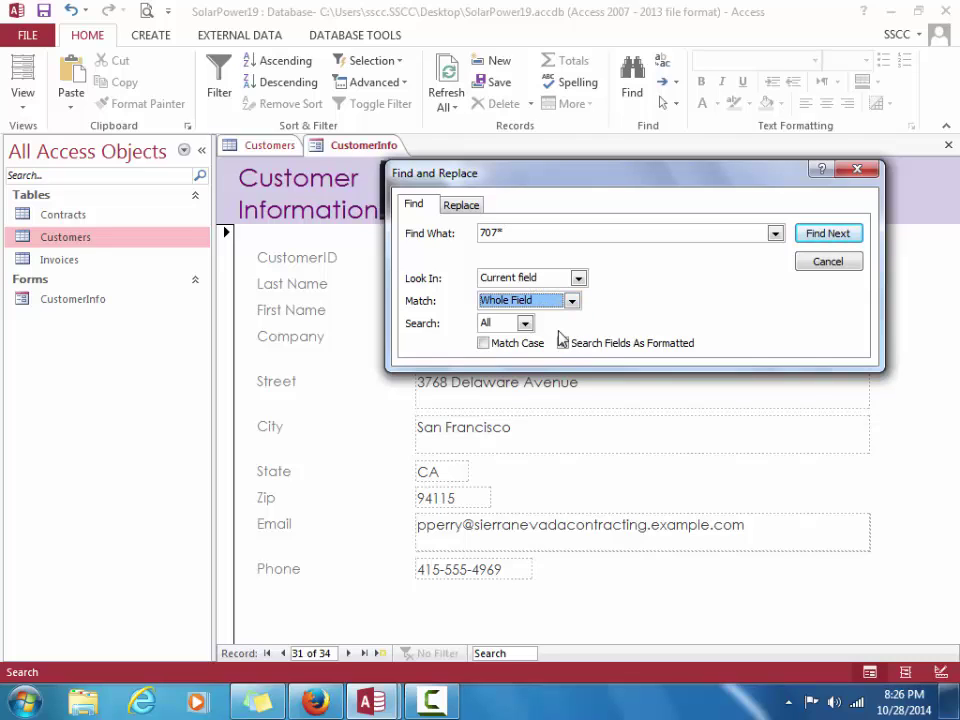
click(562, 342)
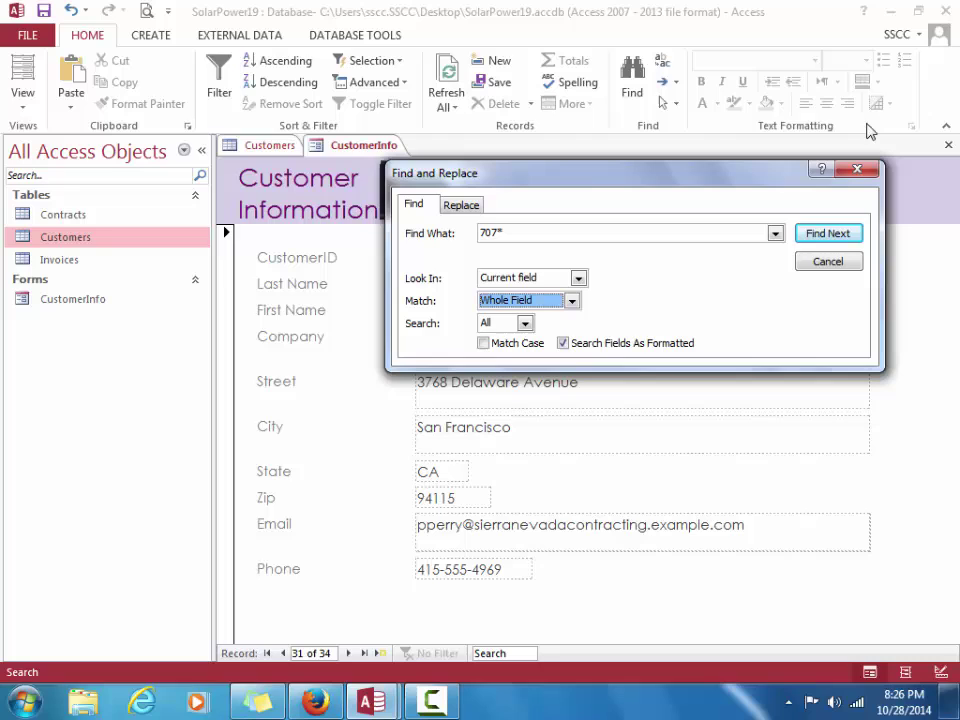
click(828, 233)
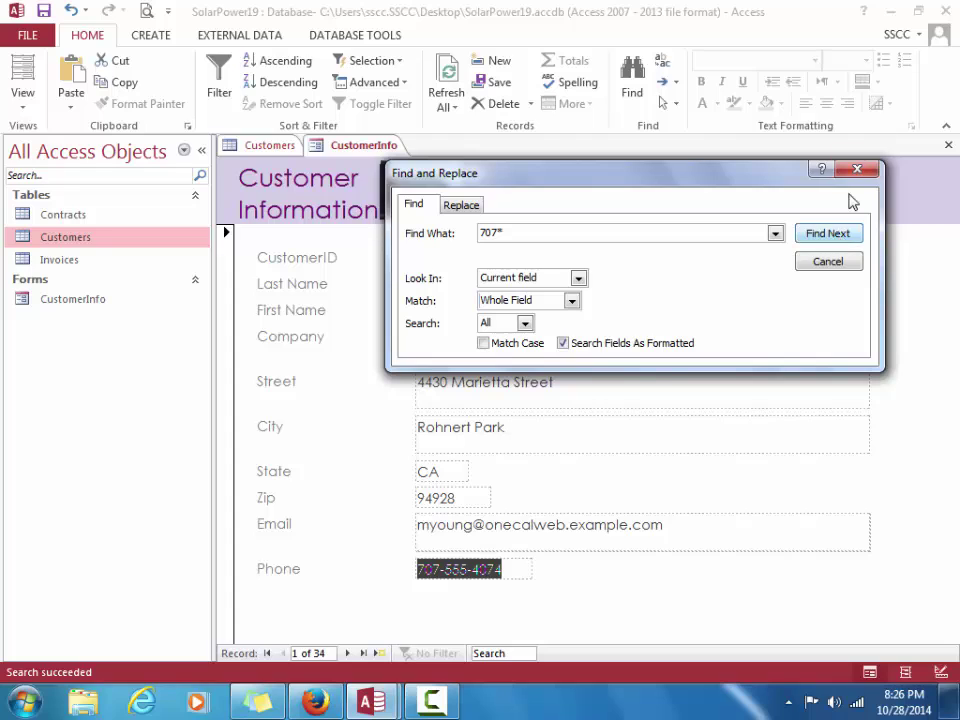
click(836, 236)
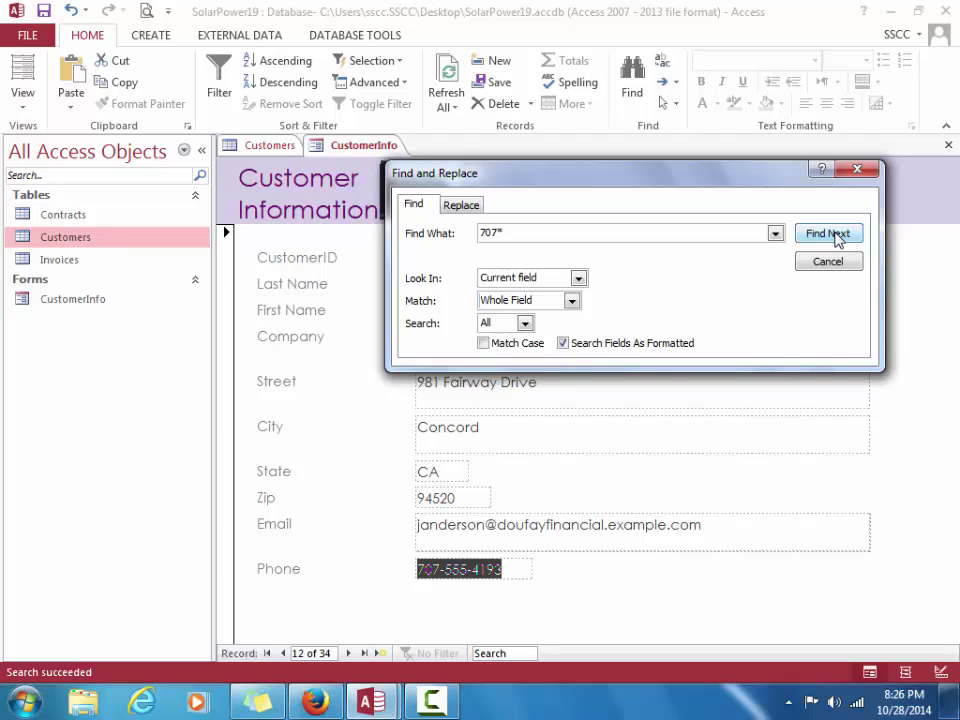
Go through the remaining Phone field matches for 707* until the records are exhausted, and close the search dialog
click(836, 236)
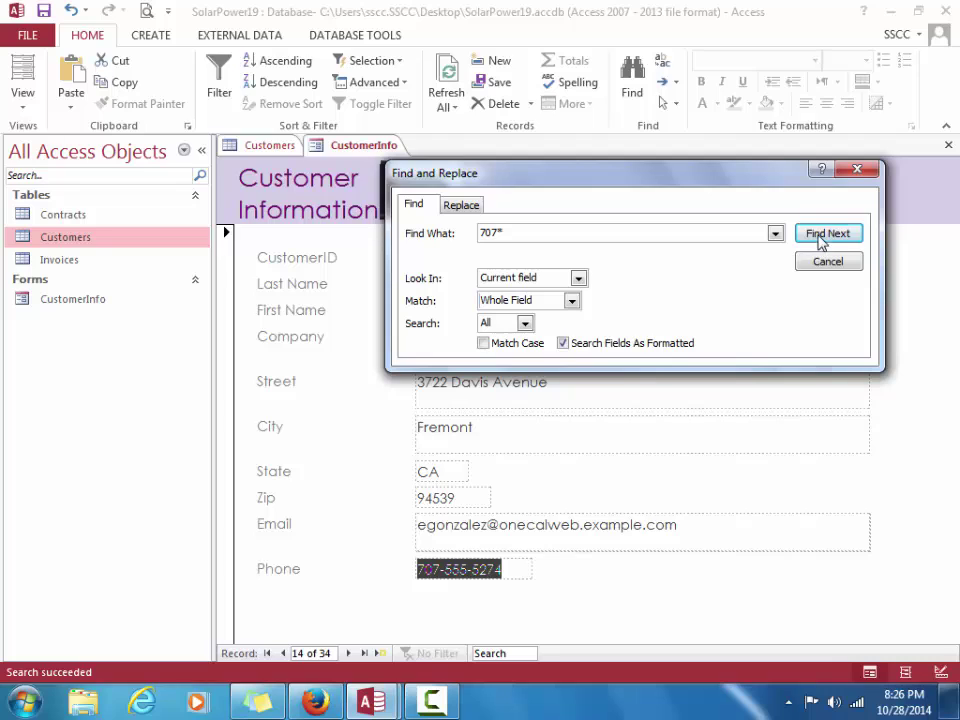
click(818, 236)
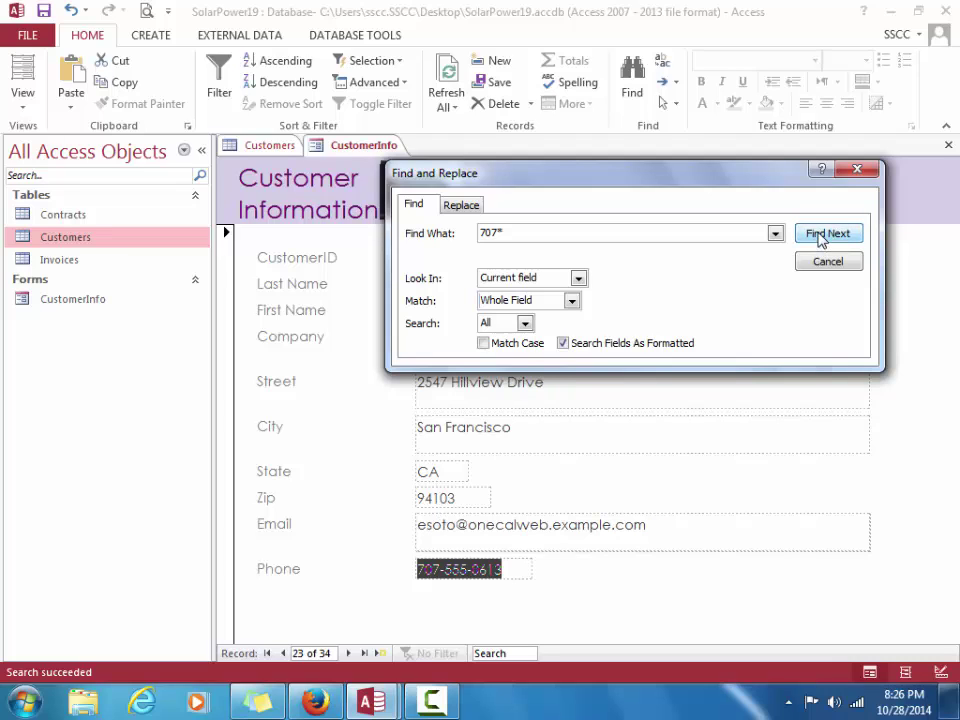
click(818, 236)
click(818, 236)
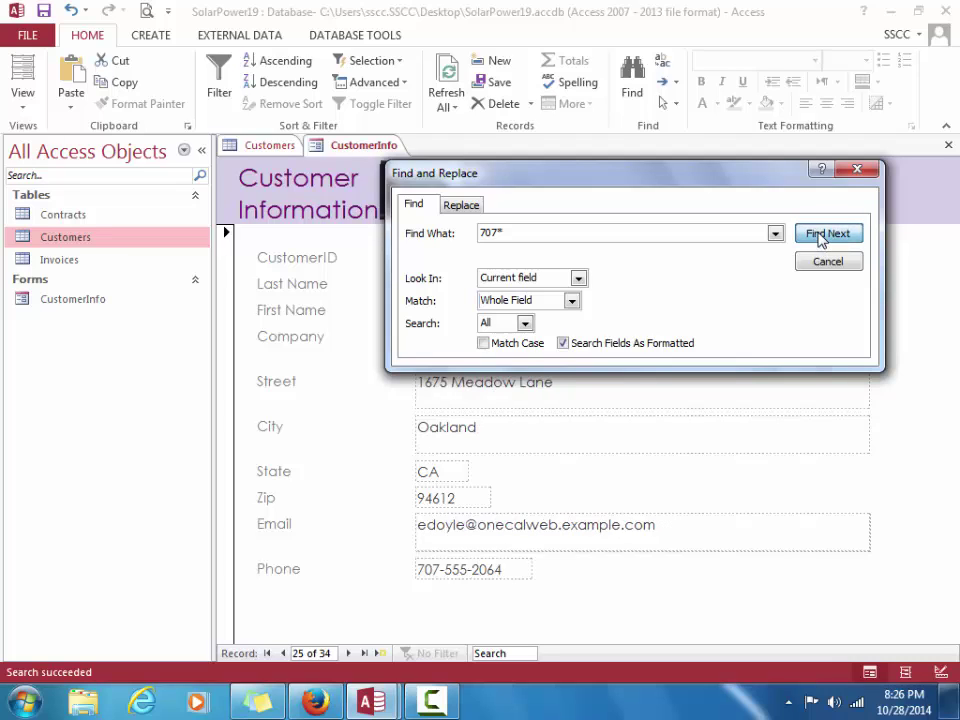
click(818, 236)
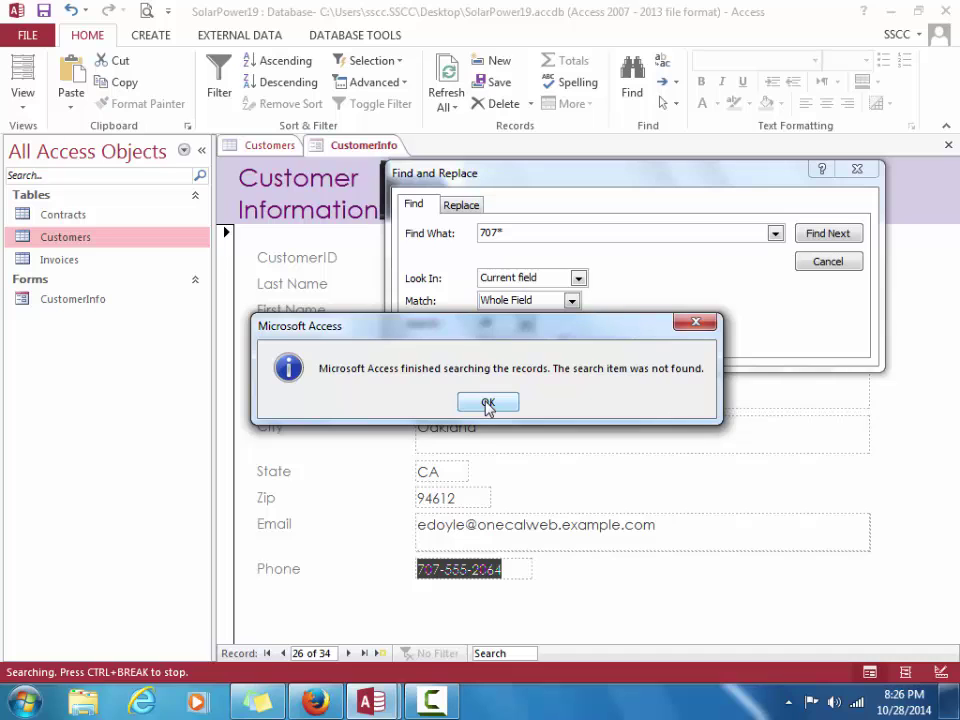
click(487, 403)
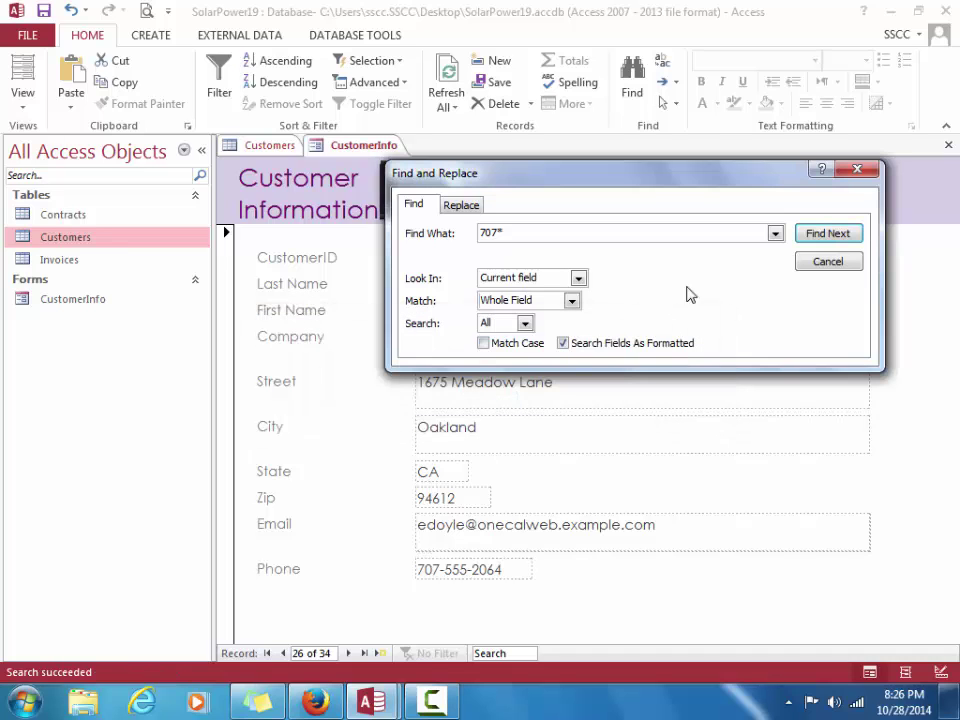
click(828, 262)
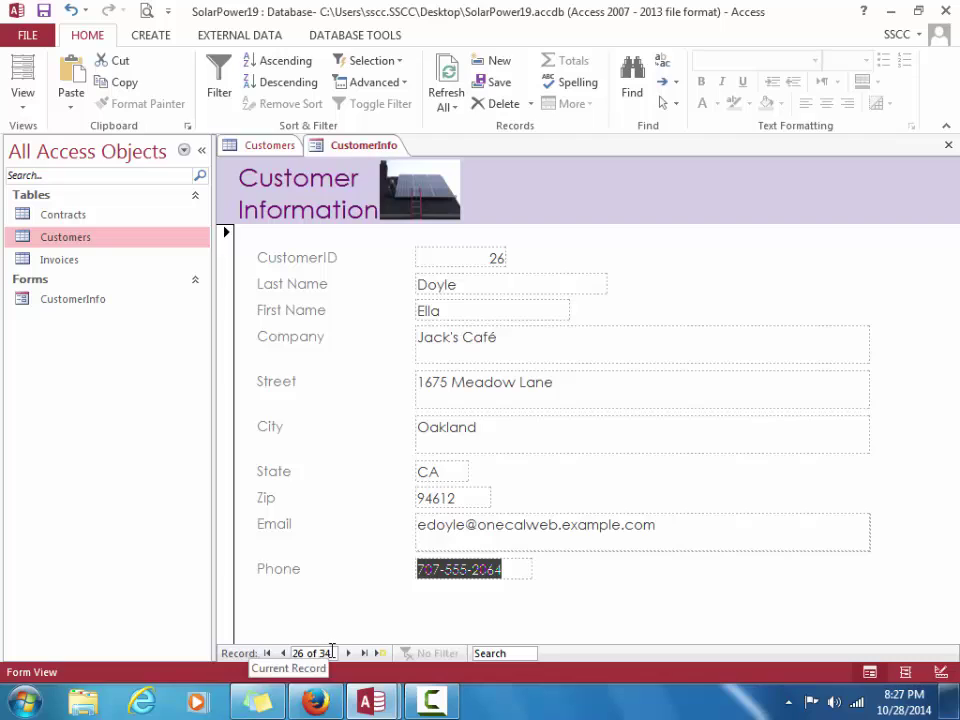
Go to record 8 and replace the house number in its Street field with the customer's new one
click(302, 652)
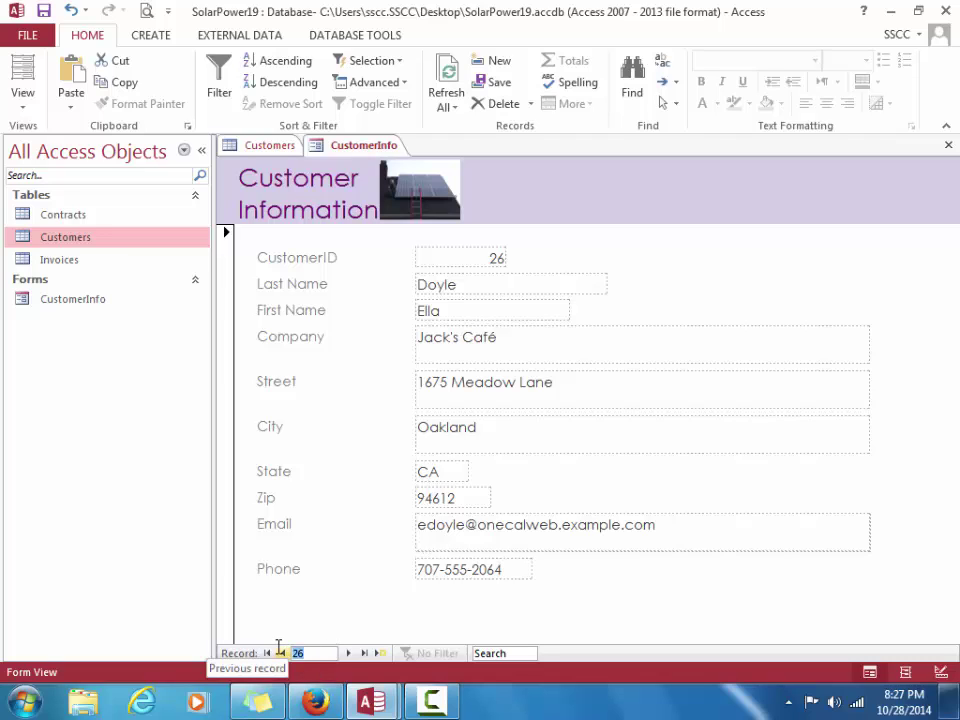
text(8)
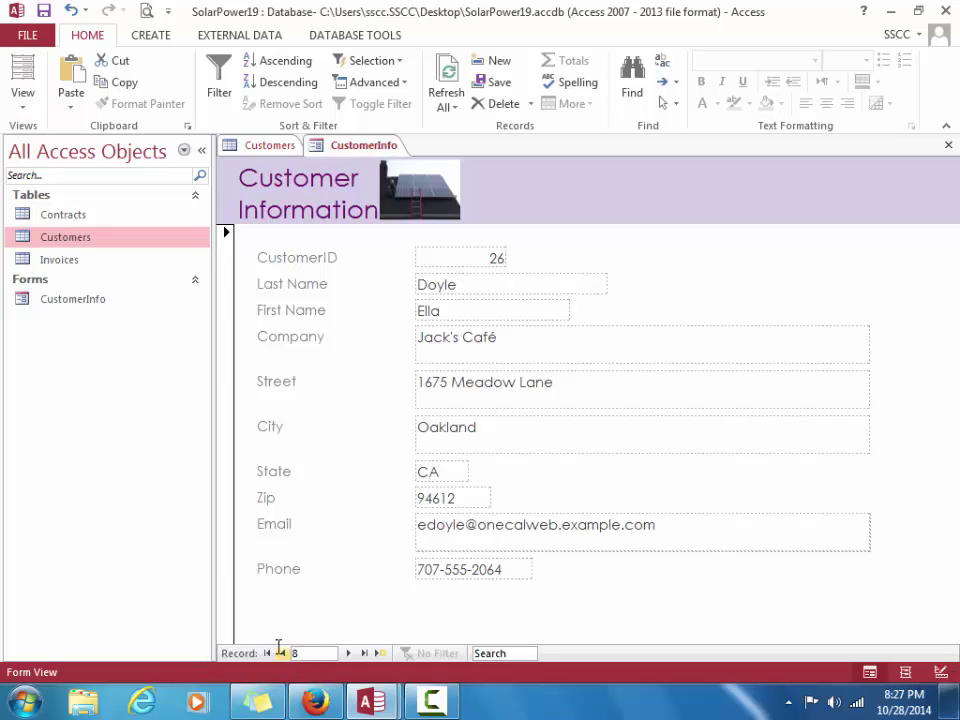
key(Return)
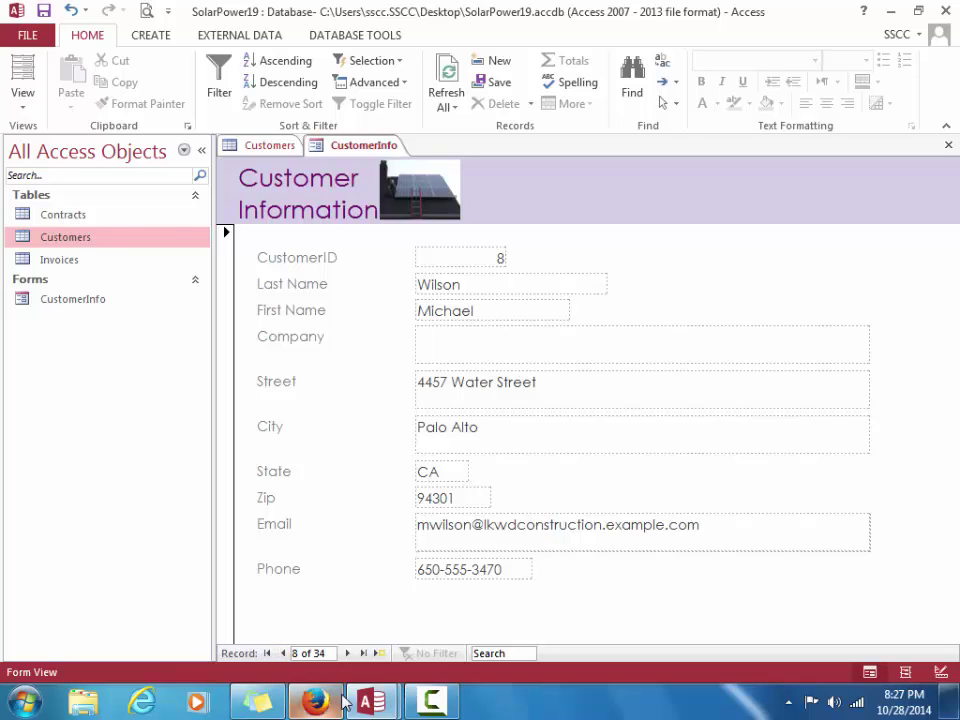
double_click(431, 380)
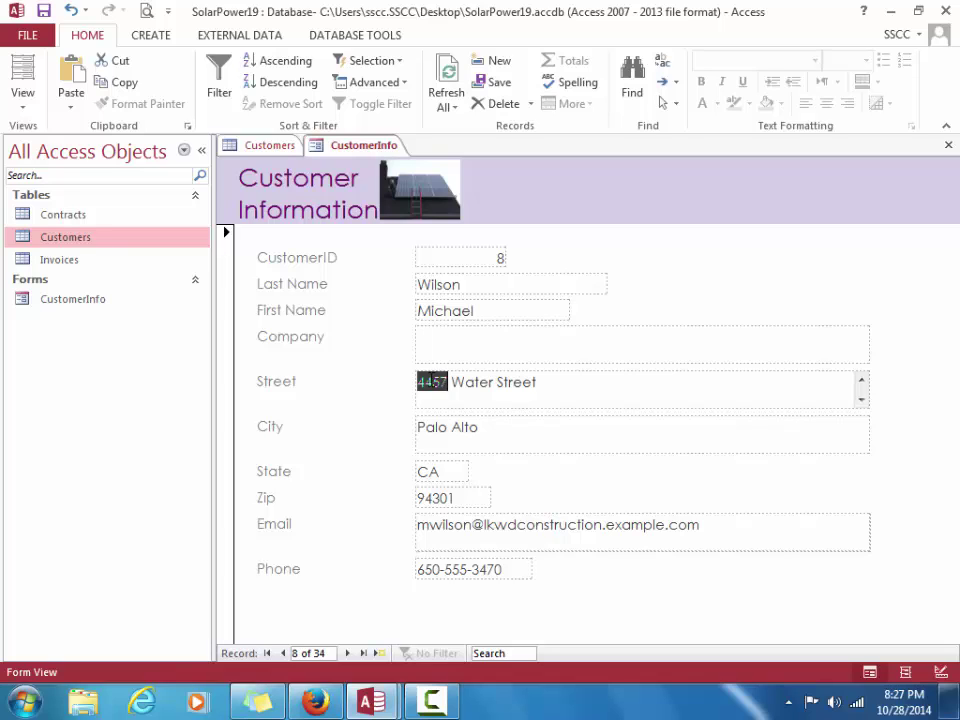
text(8274)
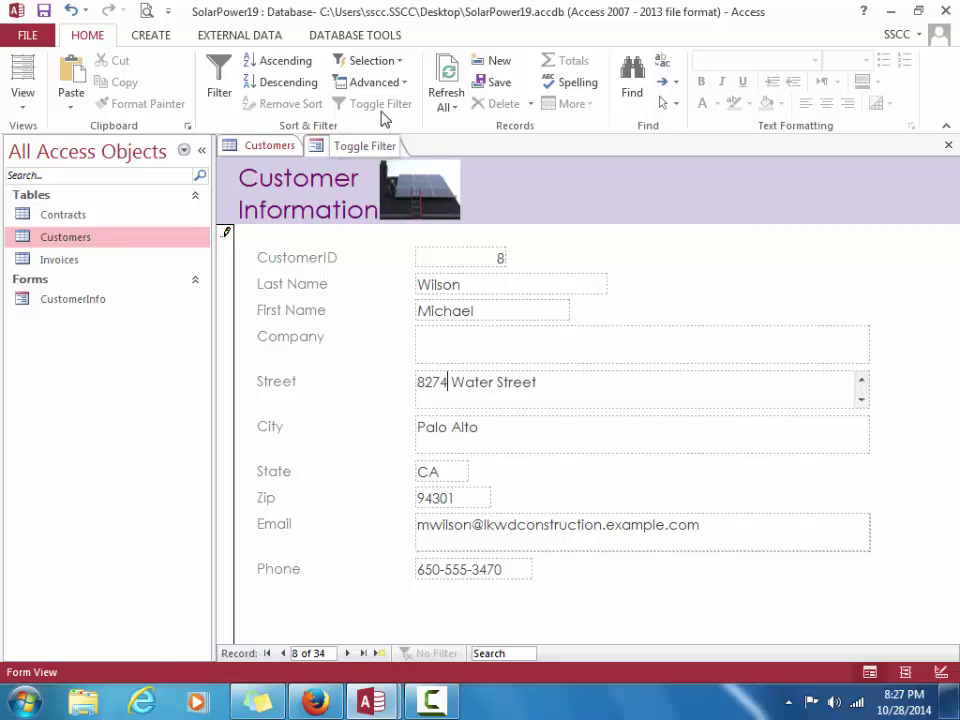
Add a new customer record and enter the customer's last name and the beginning of the first name
click(493, 62)
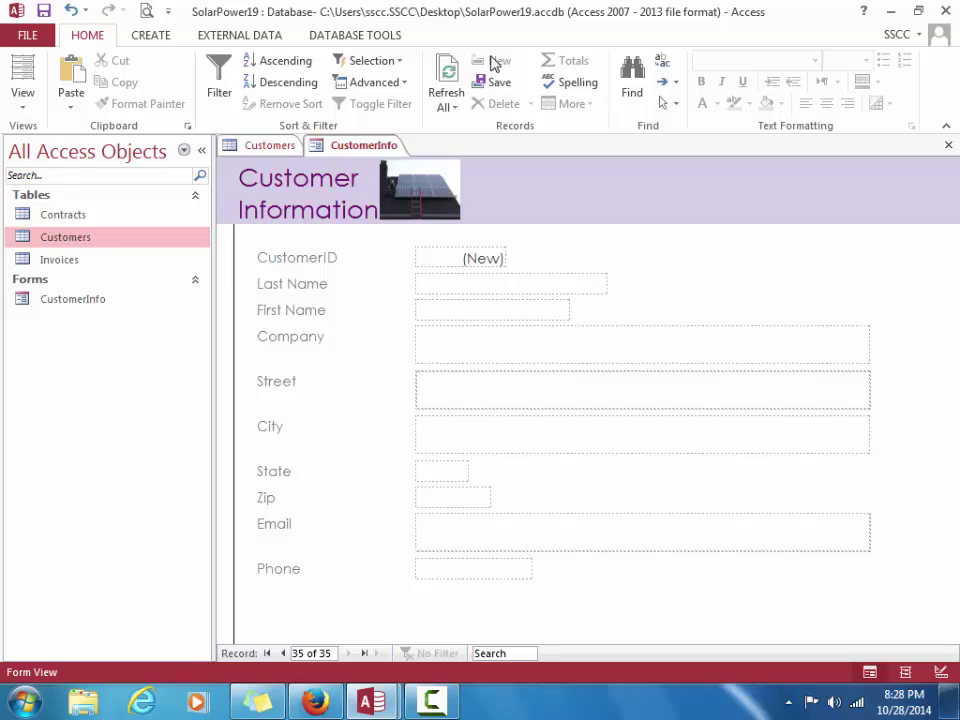
text(Childr)
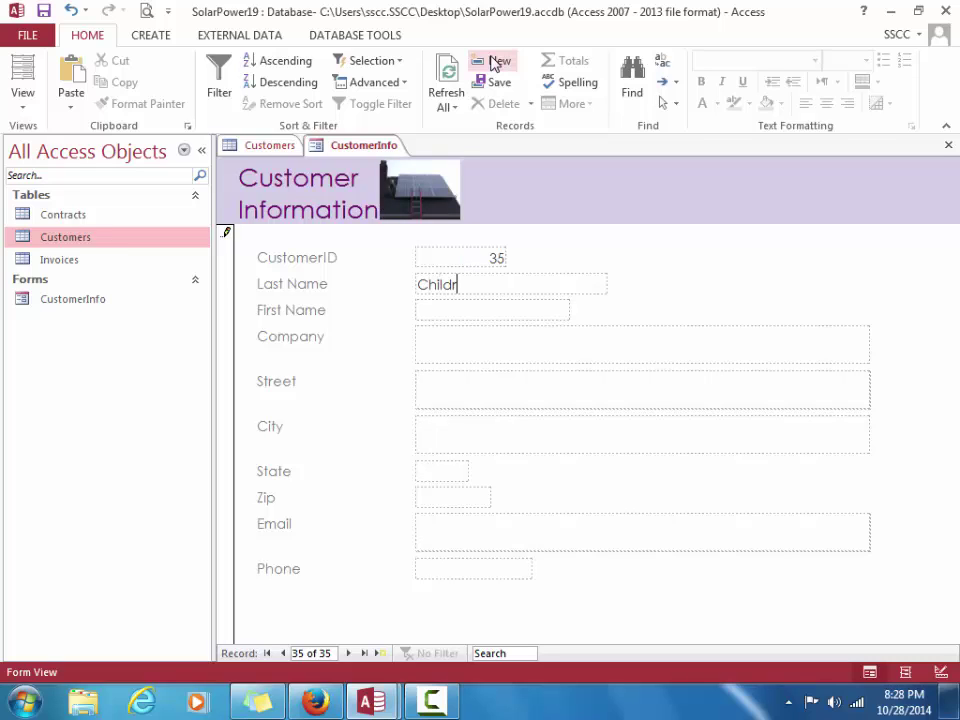
text(ess)
key(Tab)
text(Le)
Start another new record and enter the same customer's last name and full first name
click(492, 63)
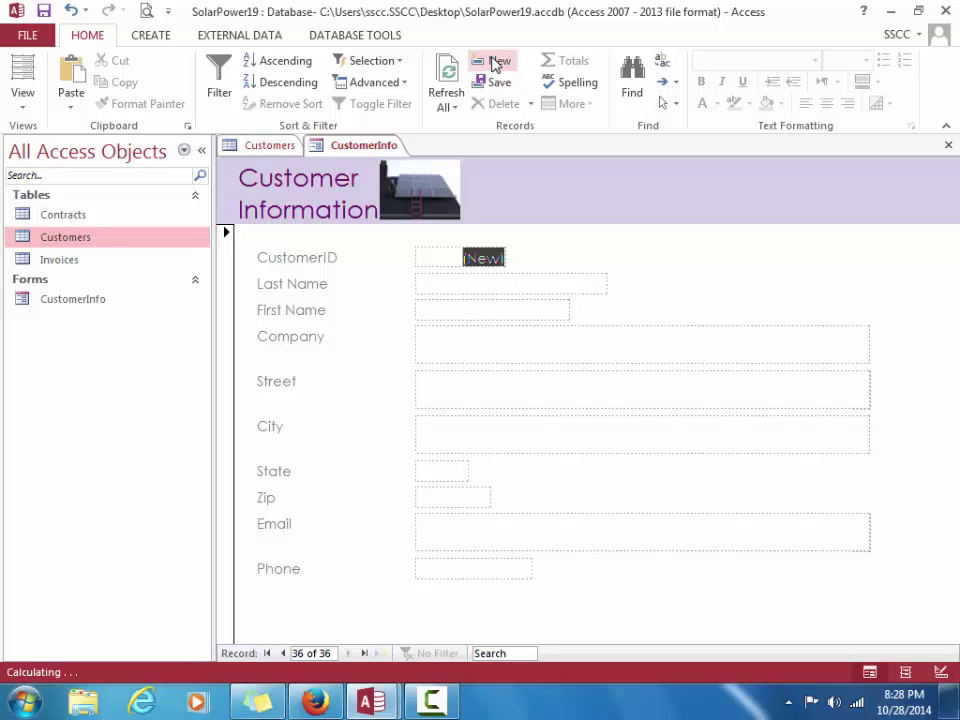
text(e)
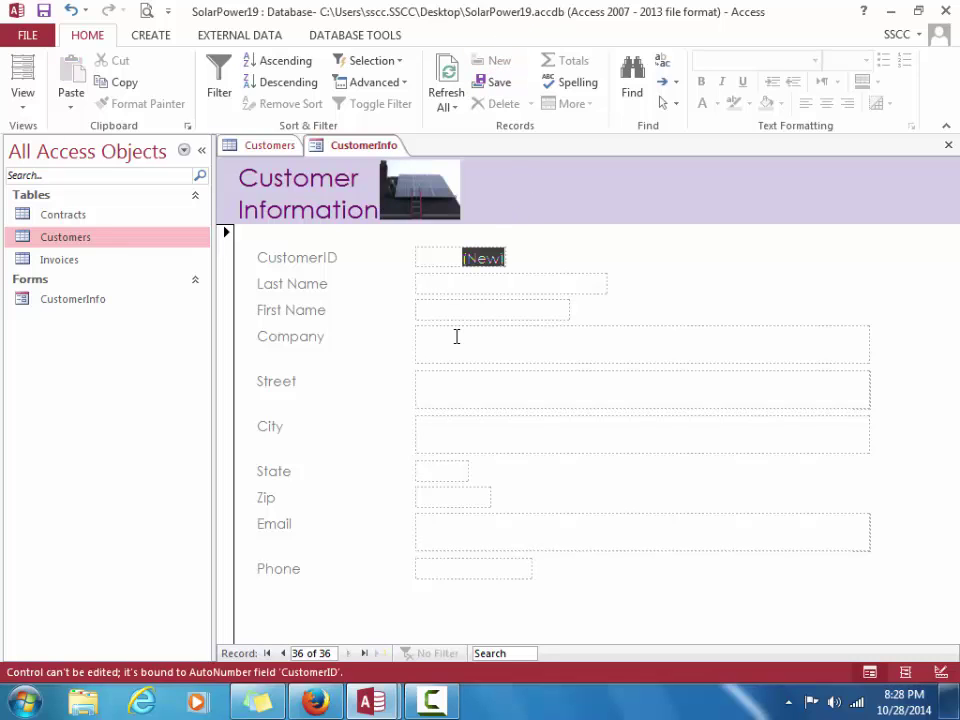
click(457, 287)
text(Ch)
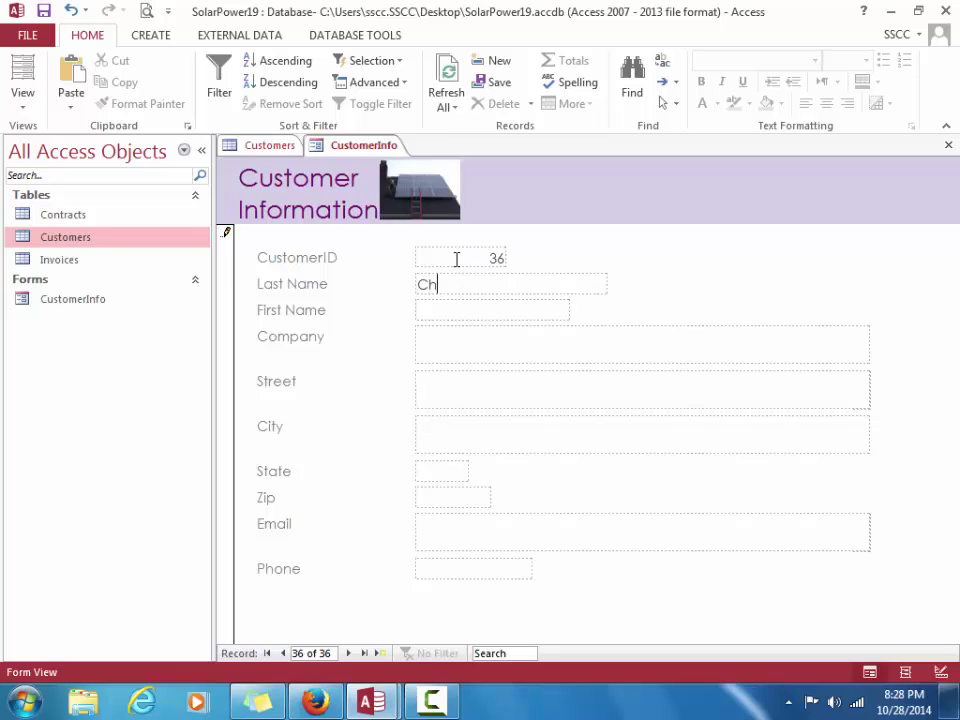
text(ildress)
key(Tab)
text(LeRetha)
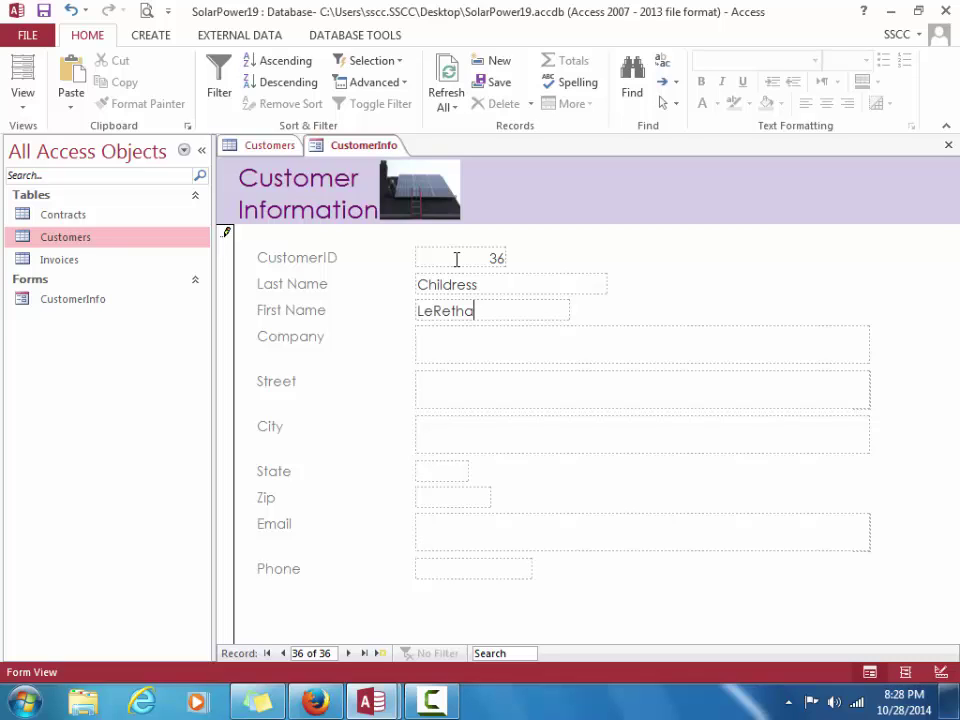
Leave the remaining fields of record 36 blank and advance past Phone to a fresh record
key(Tab)
key(Tab)
key(Tab)
key(Tab)
key(Tab)
key(Tab)
key(Tab)
key(Tab)
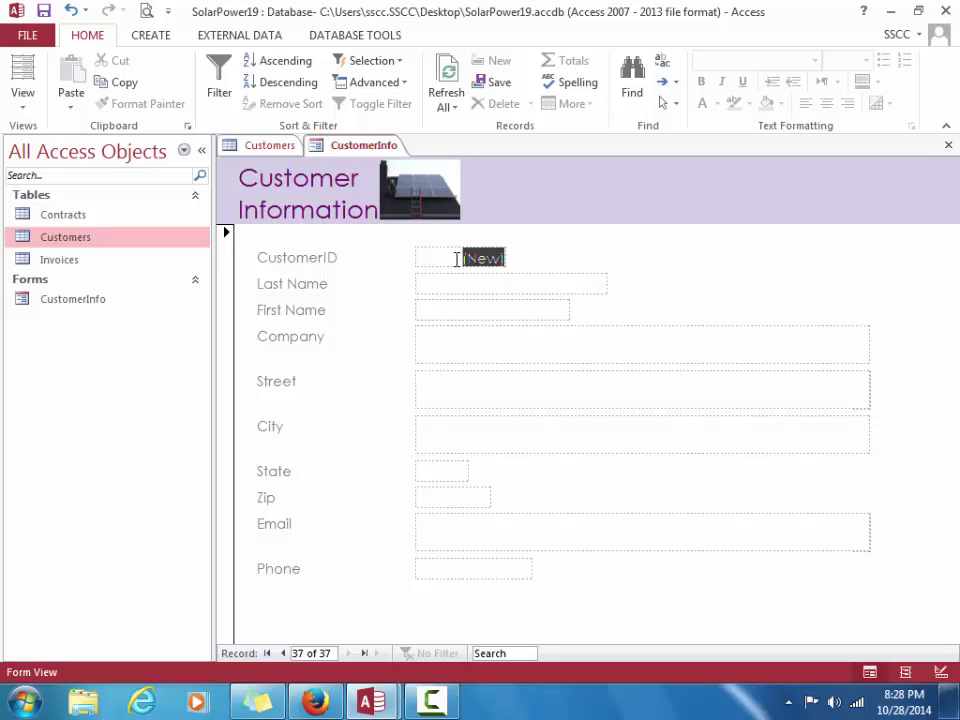
Complete the customer's first name in record 35 and return to the first record
click(283, 653)
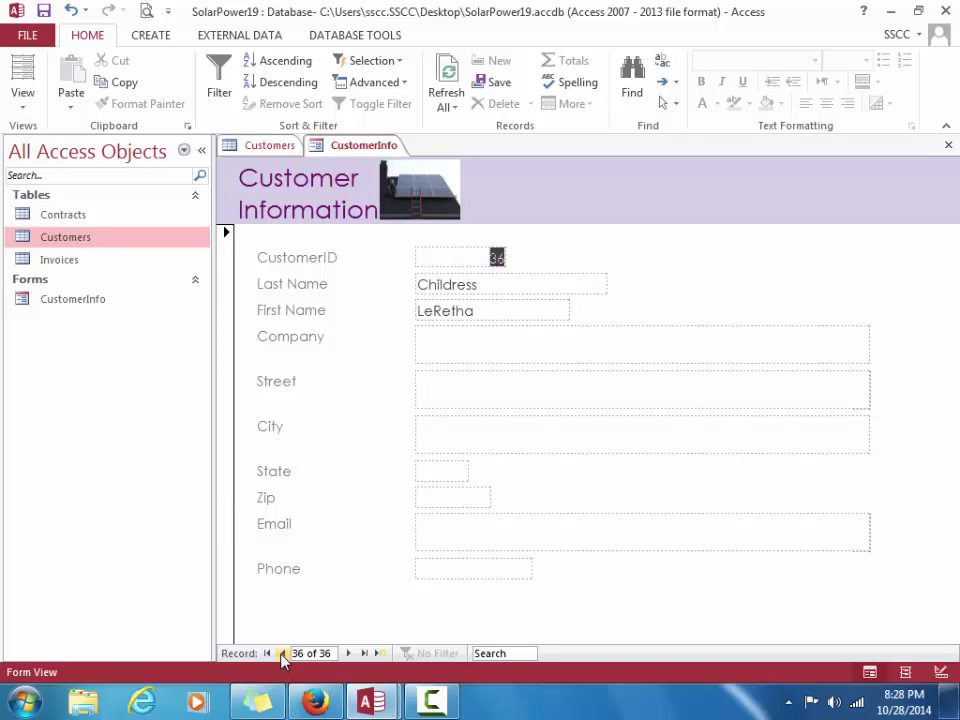
click(283, 653)
click(461, 308)
text(th)
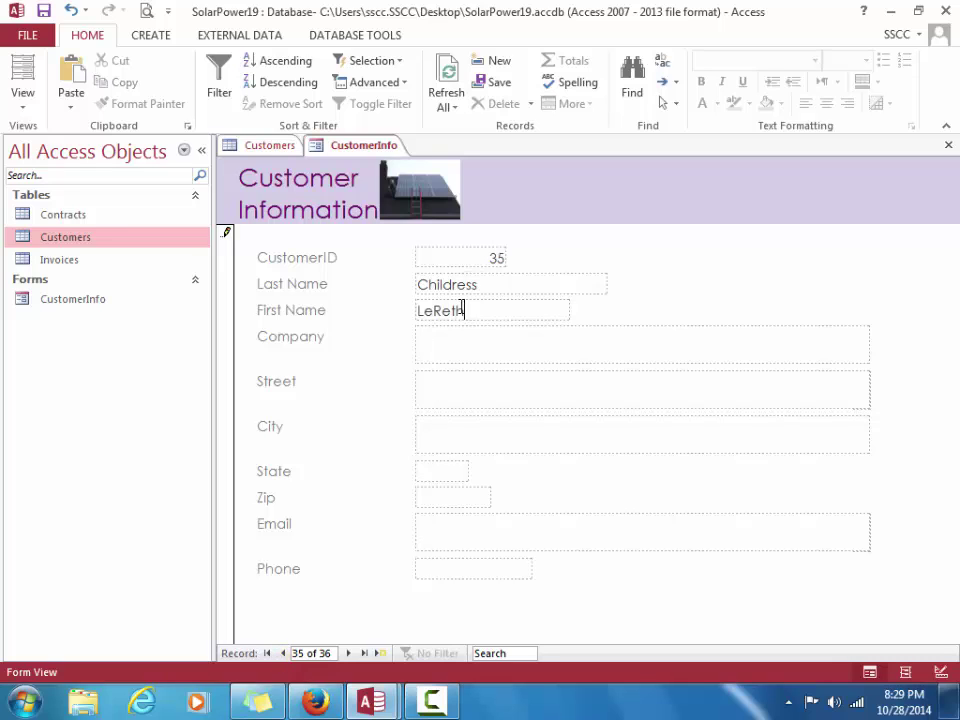
text(a)
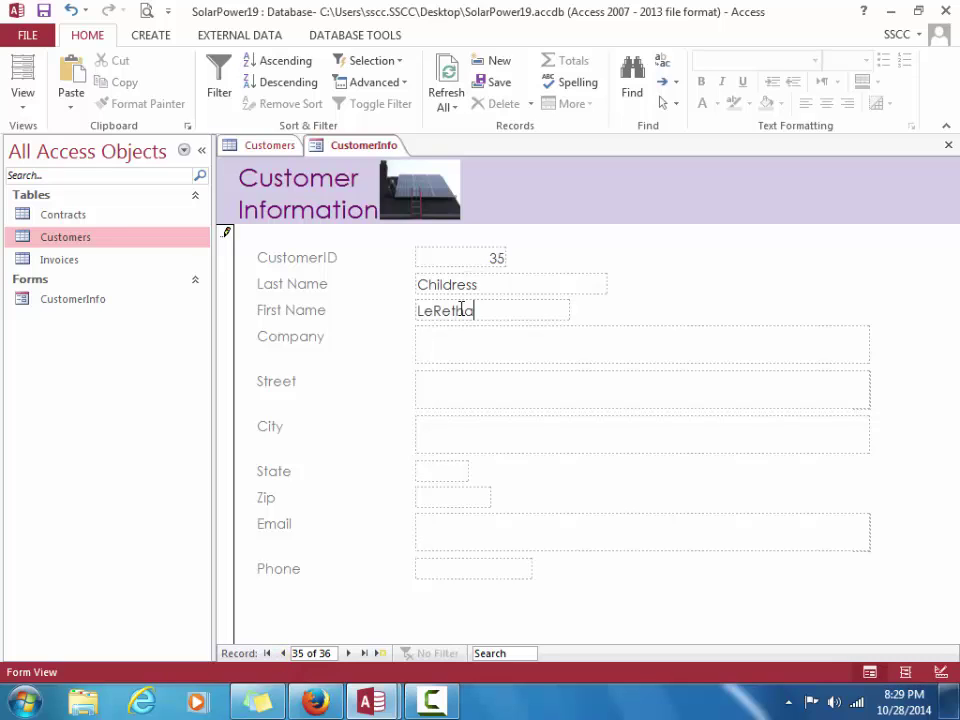
click(268, 653)
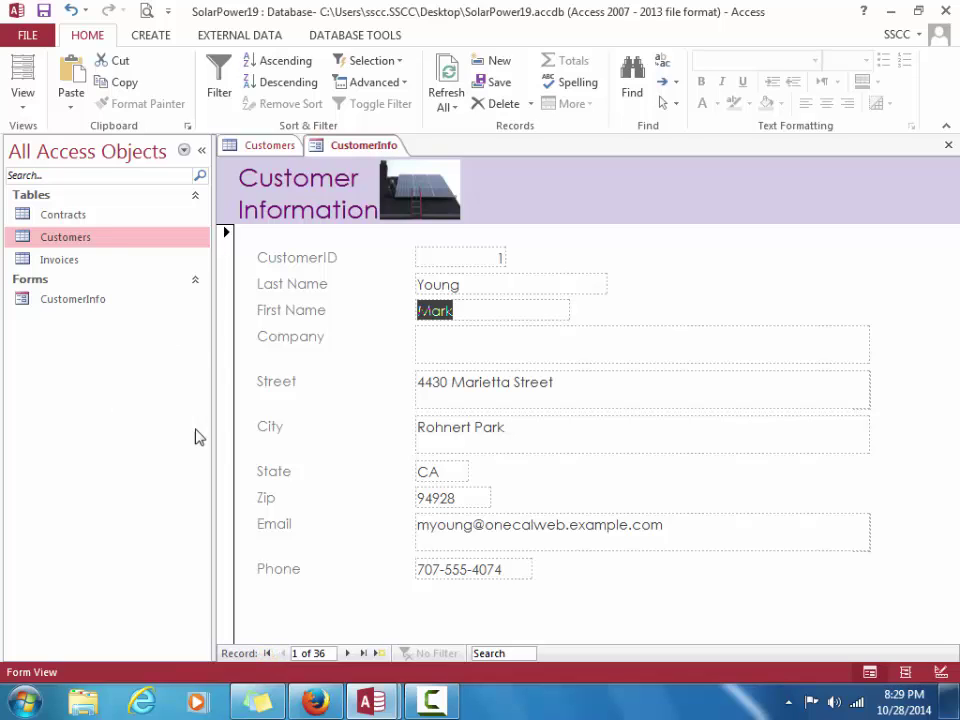
View the CustomerInfo form in Design View and return it to Form View
click(26, 101)
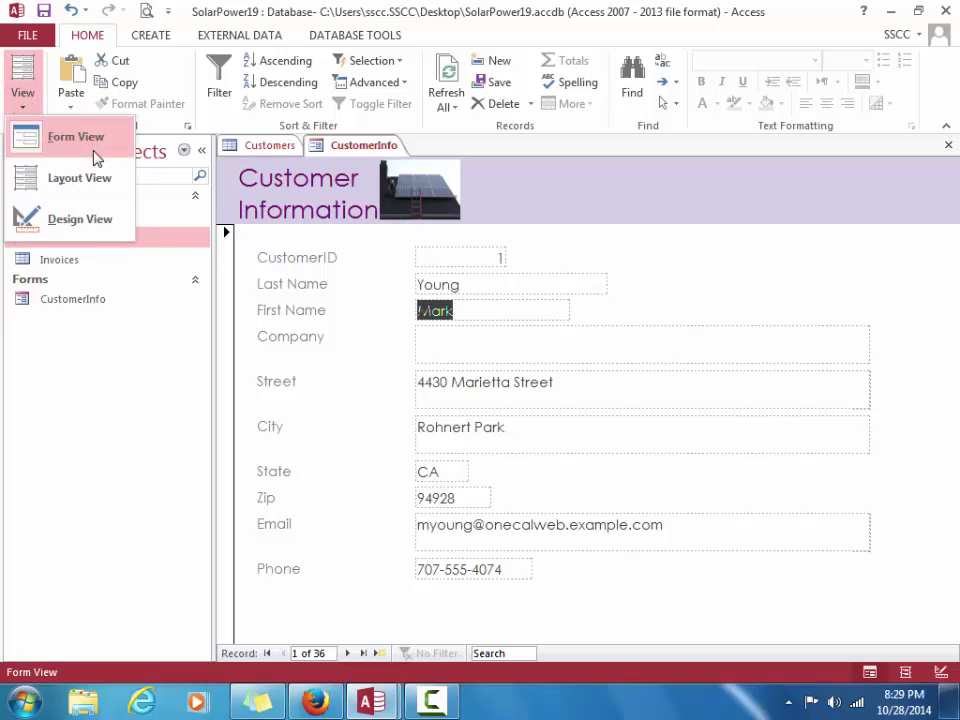
click(80, 221)
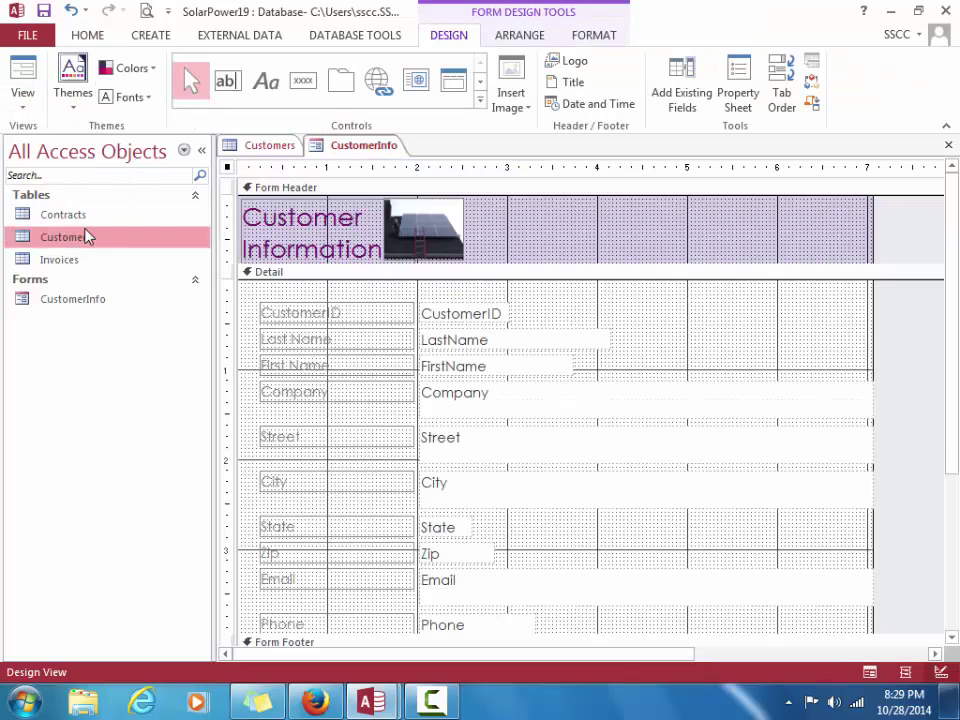
click(20, 84)
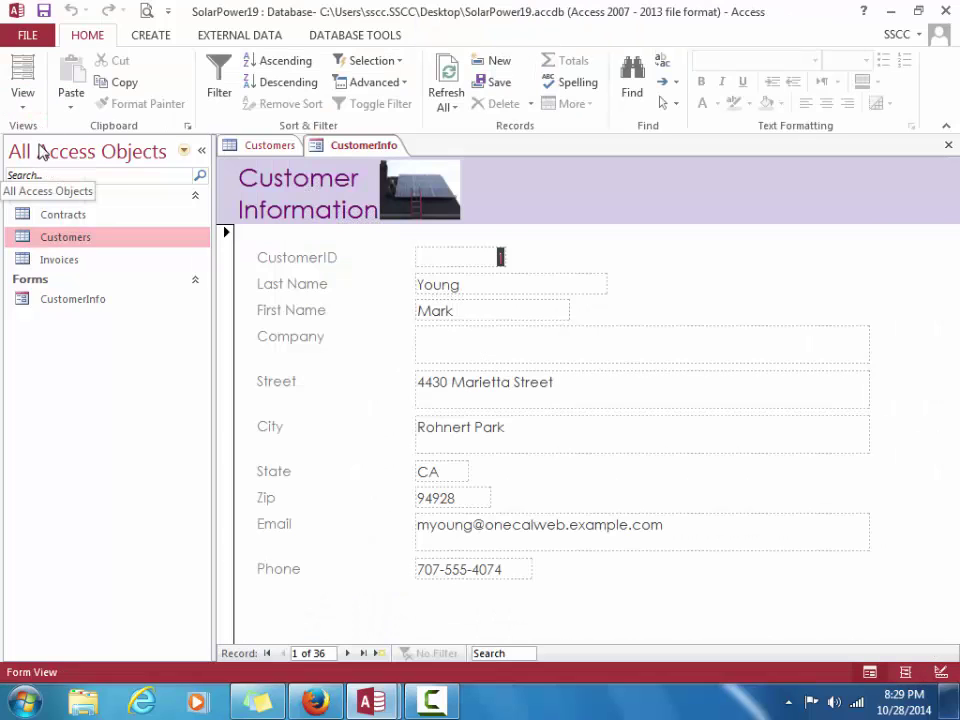
click(33, 103)
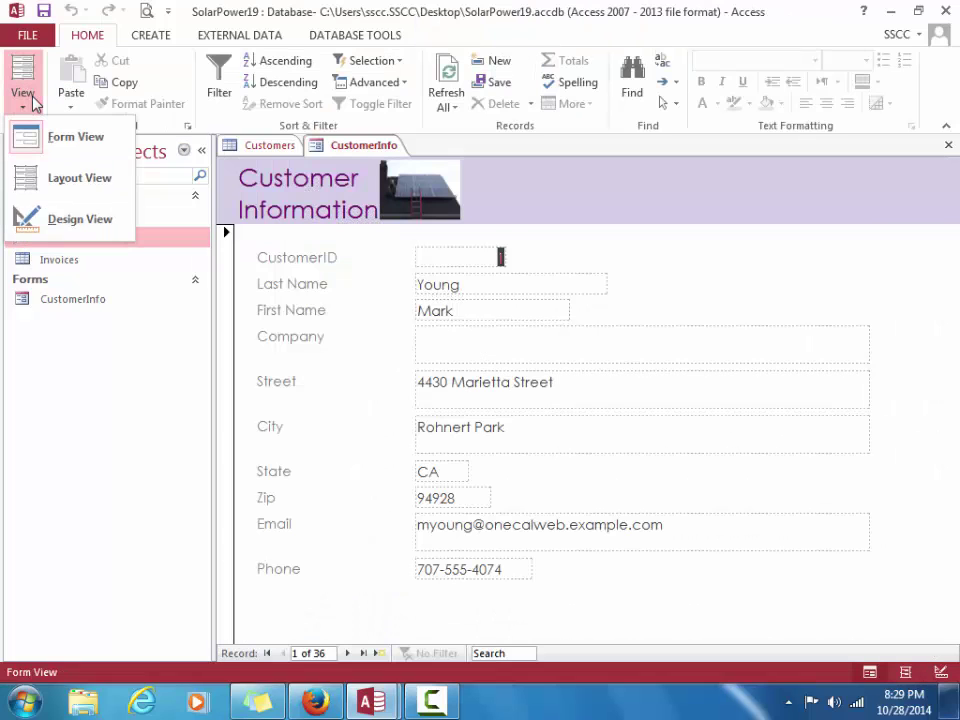
click(72, 152)
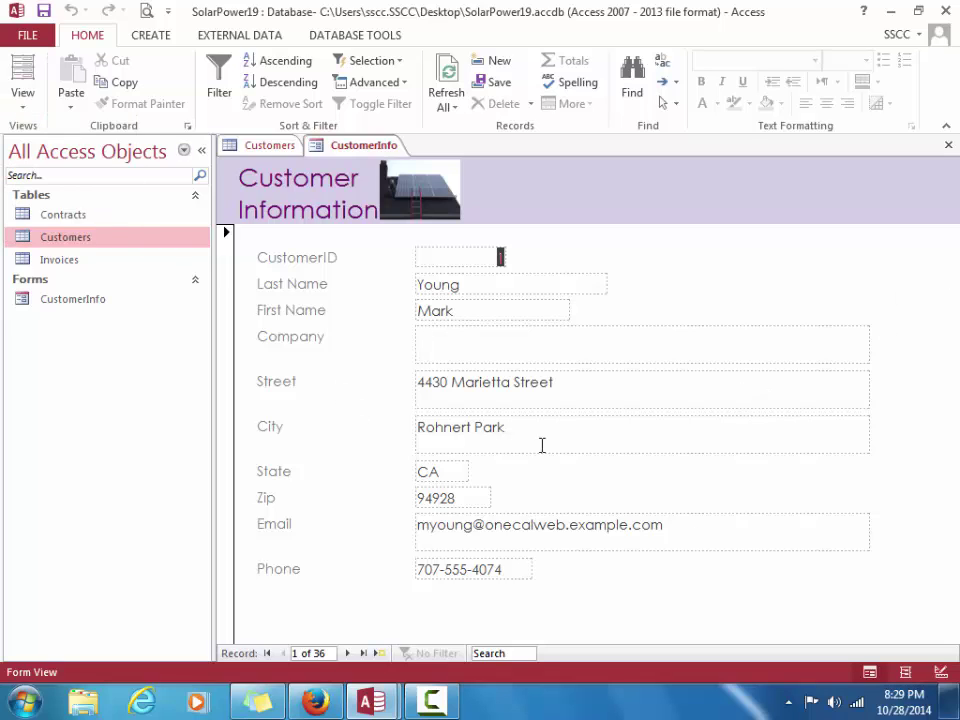
Go to record 36 and clear the duplicate customer's Last Name and First Name fields
click(315, 652)
text(36)
key(Return)
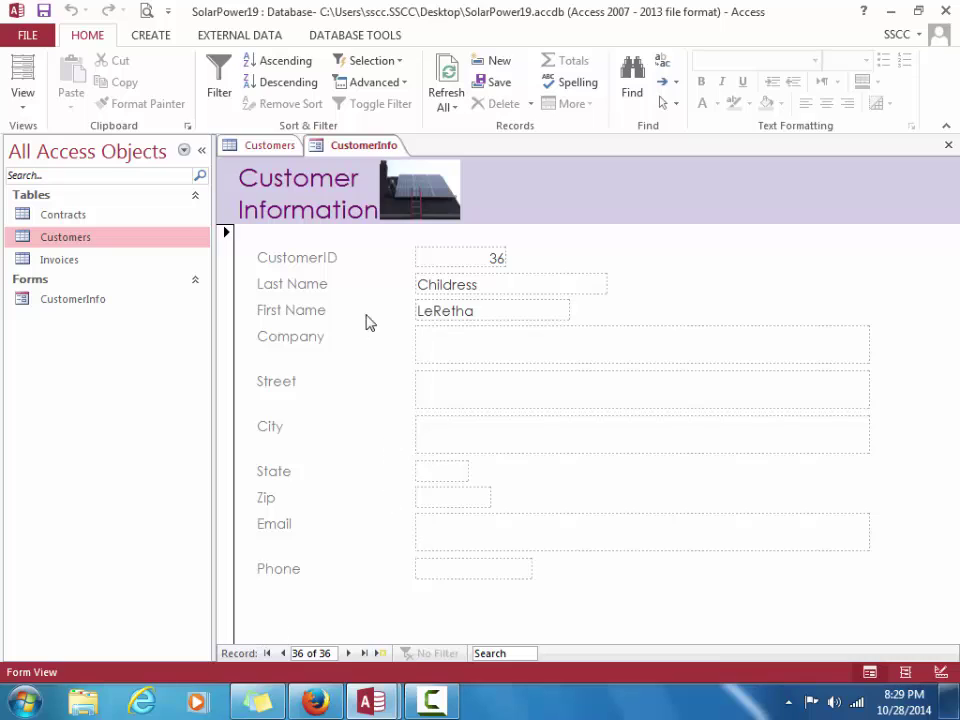
click(473, 257)
drag(473, 257, 407, 286)
key(ctrl+c)
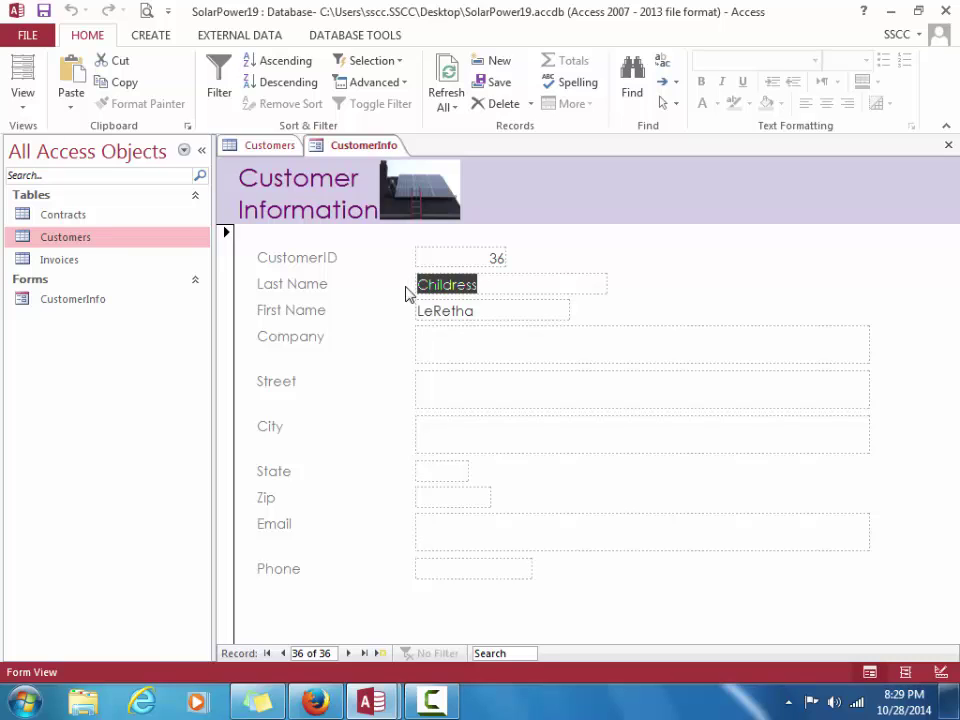
key(Delete)
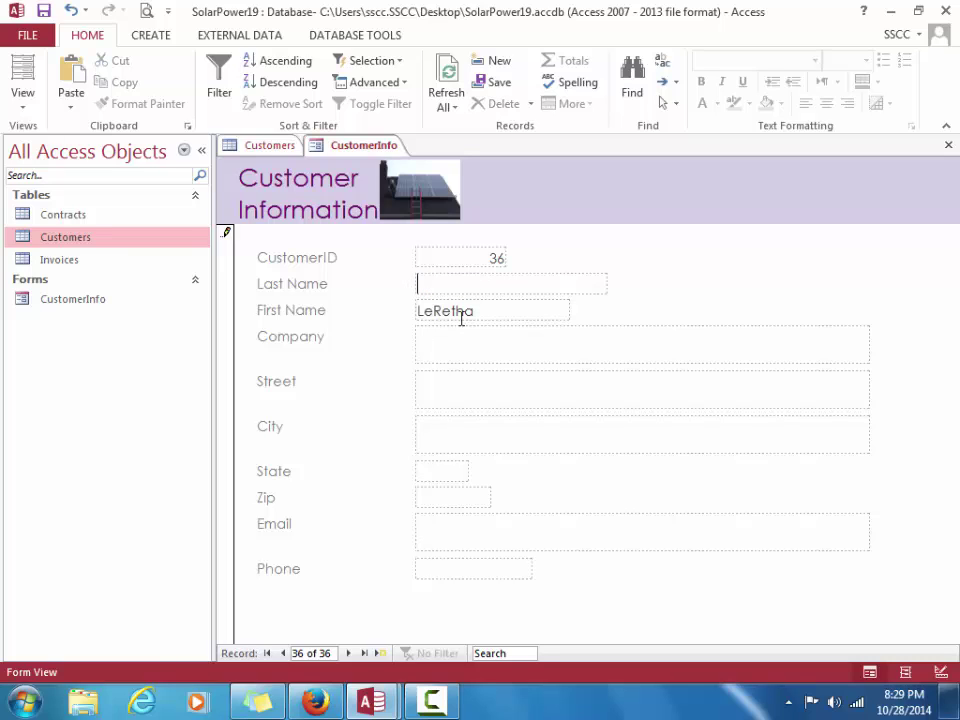
drag(475, 311, 386, 309)
key(Delete)
Try to delete the CustomerID value of record 36, and go back to the previous record
click(500, 260)
double_click(502, 260)
key(Delete)
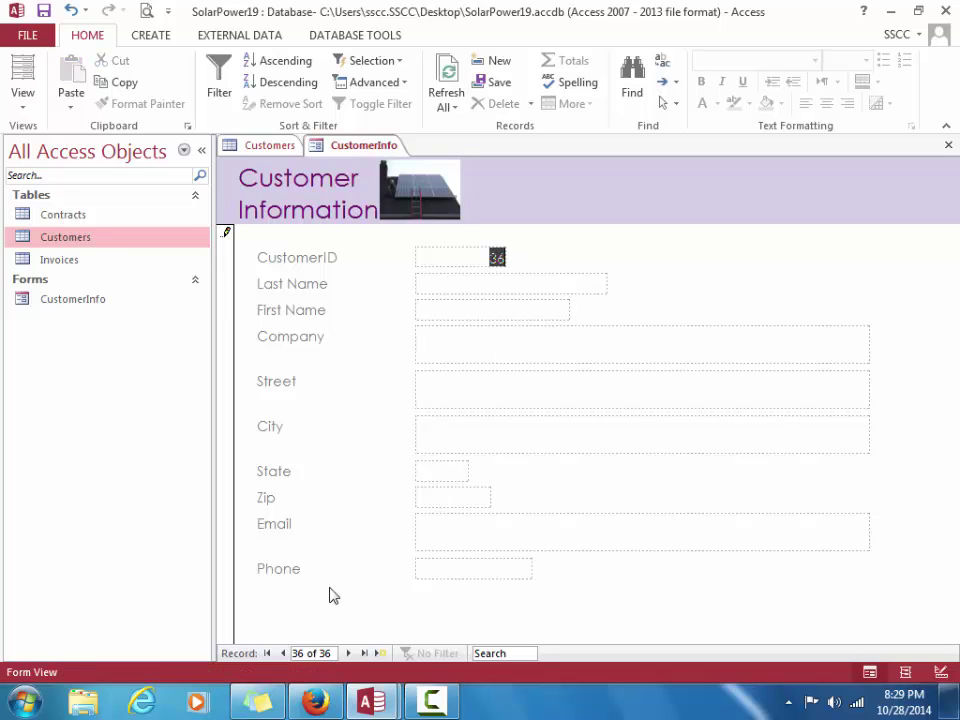
click(284, 655)
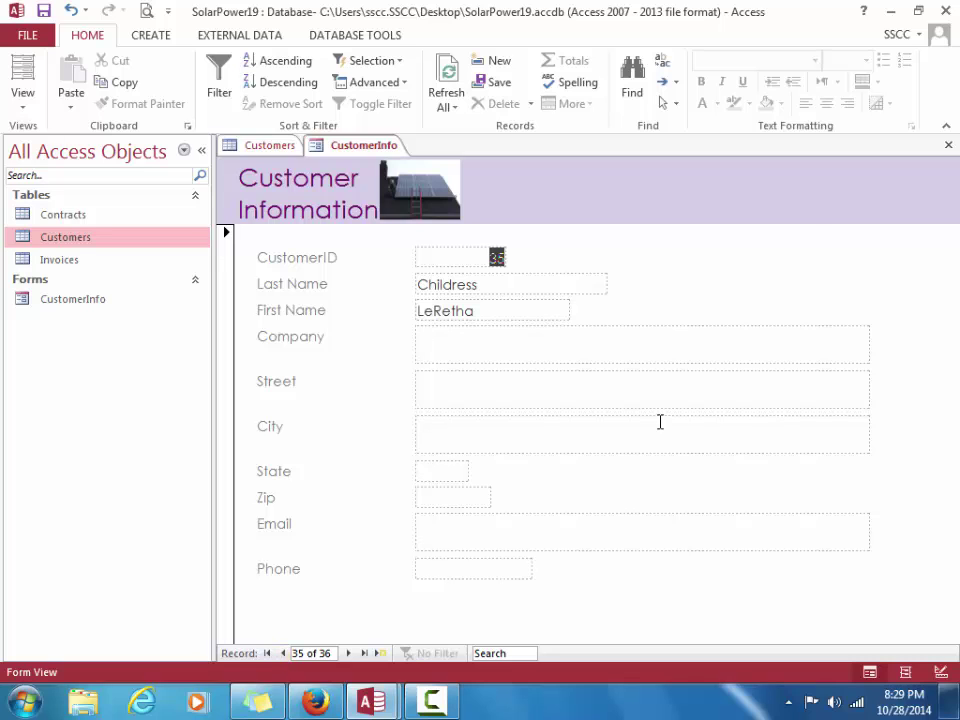
Close the CustomerInfo form and start the Form Wizard with the Customers table as its source
click(948, 145)
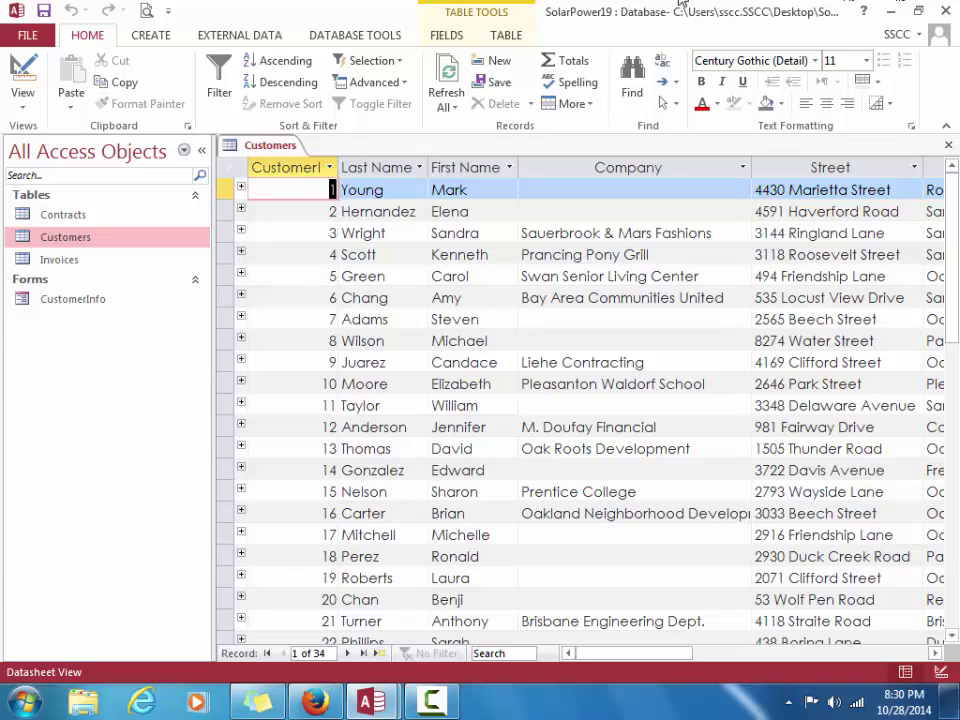
click(151, 36)
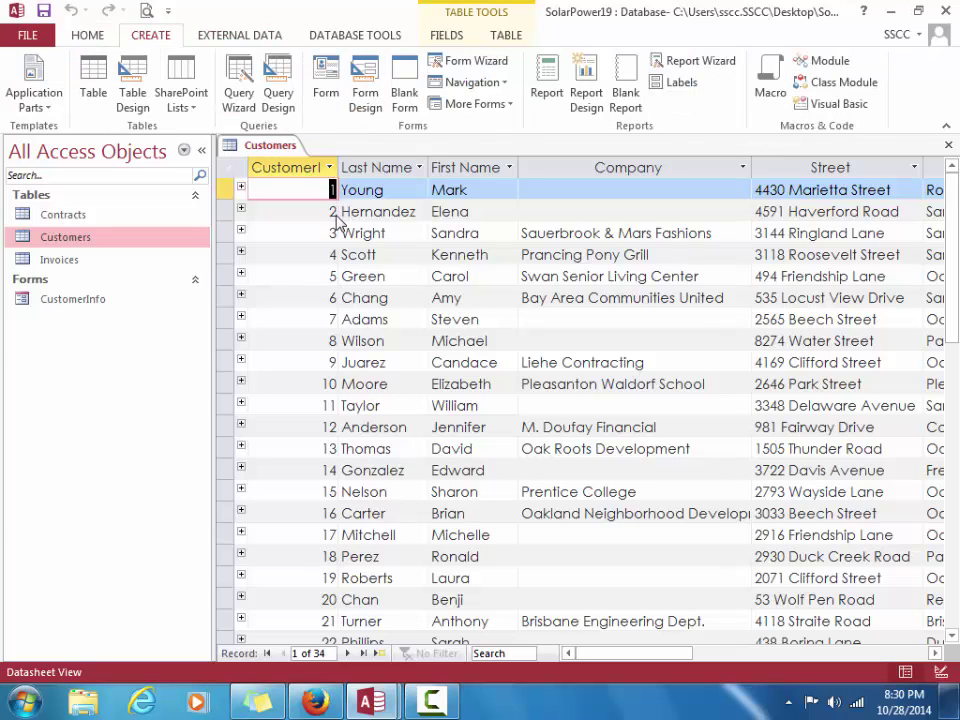
click(473, 62)
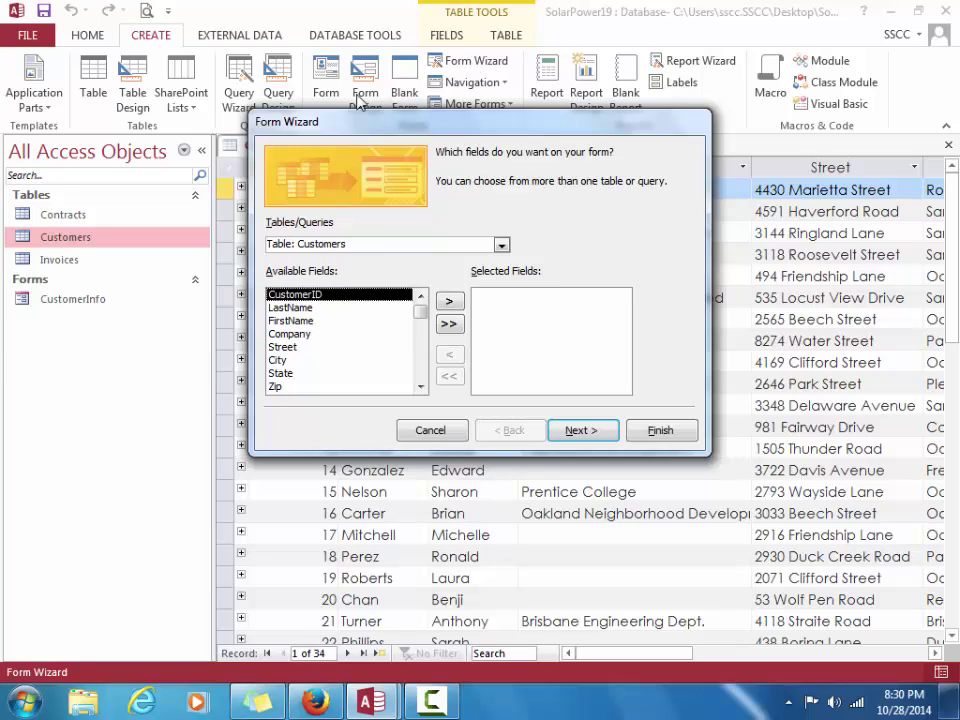
Add the CustomerID, Company, LastName, FirstName and Phone fields from the Customers table to the form, in that order
click(449, 301)
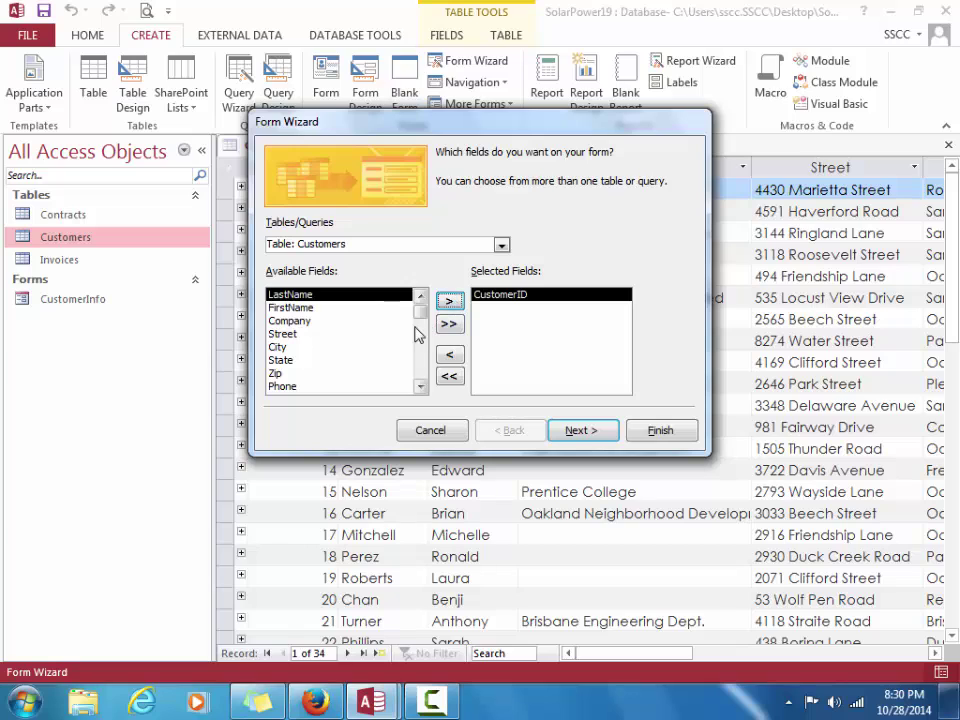
click(289, 323)
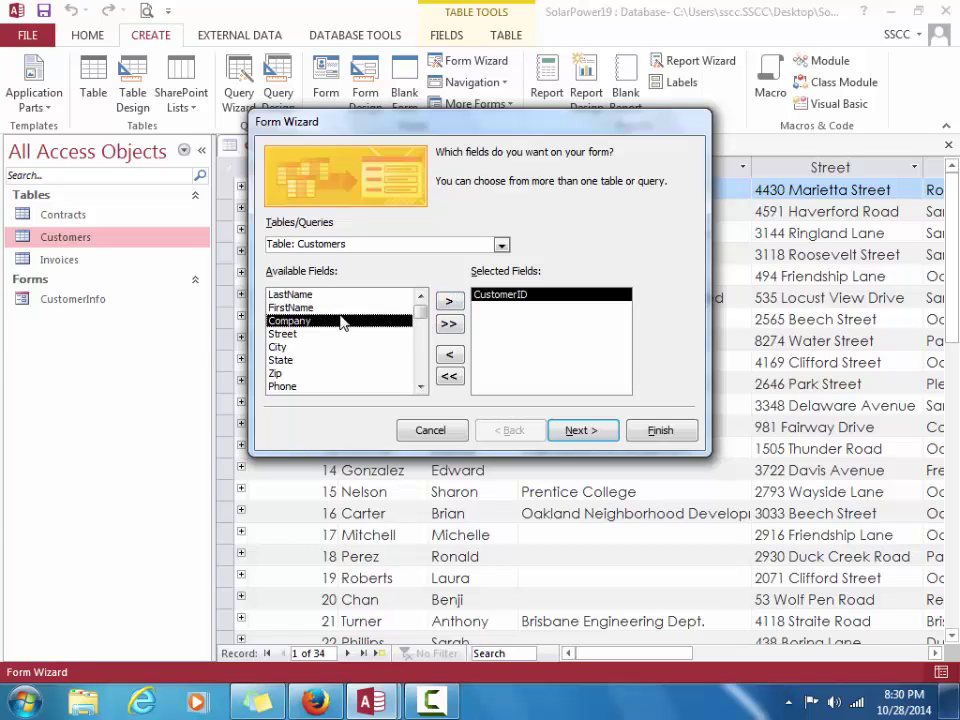
click(449, 301)
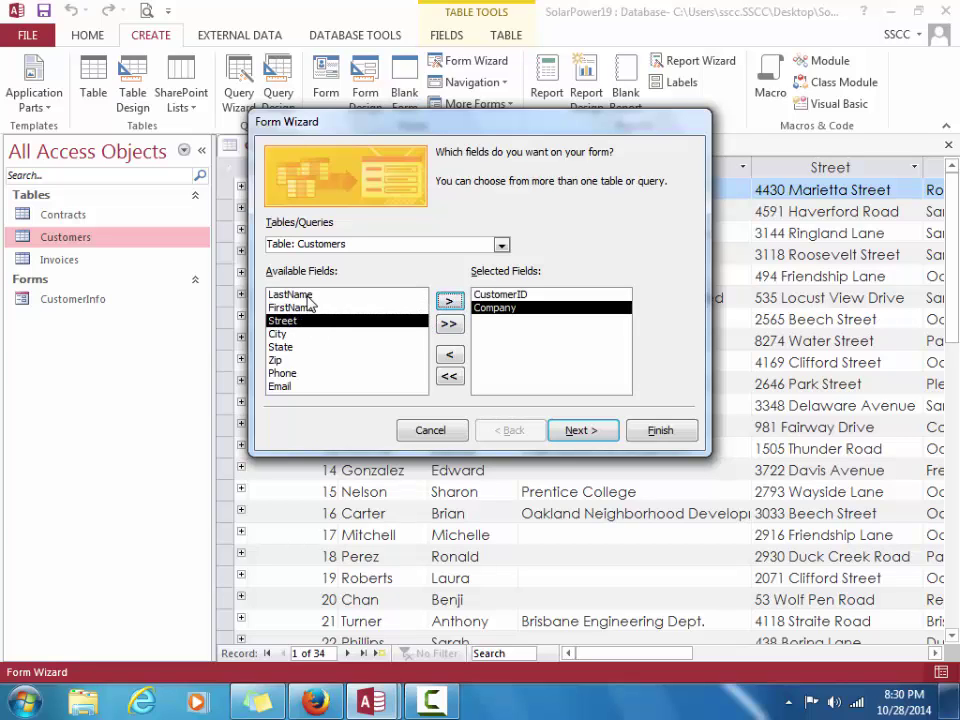
click(308, 295)
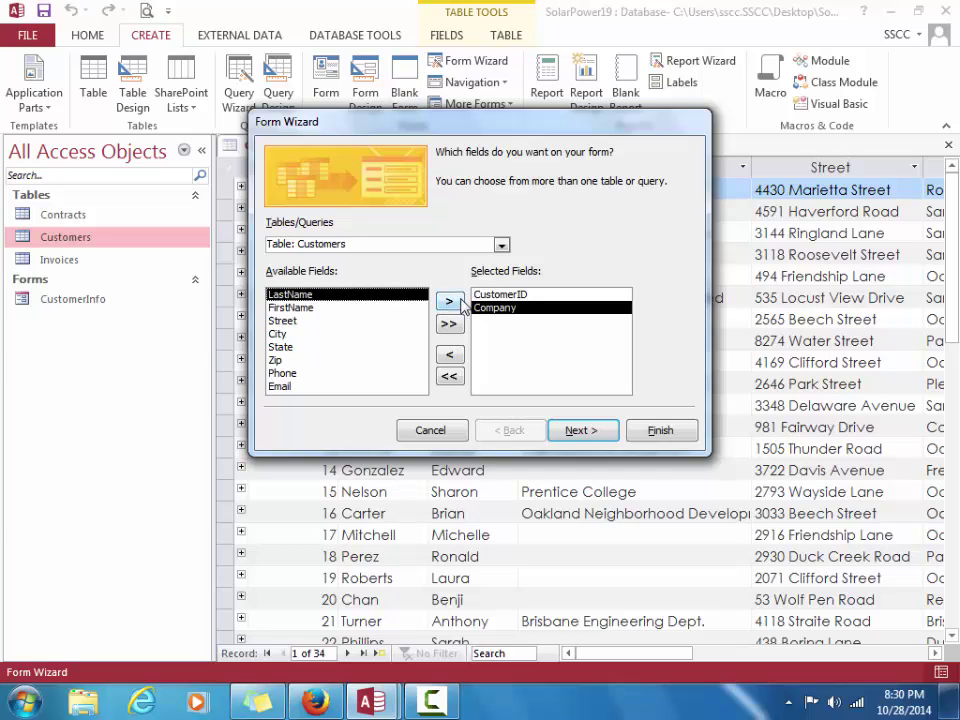
click(449, 301)
click(449, 303)
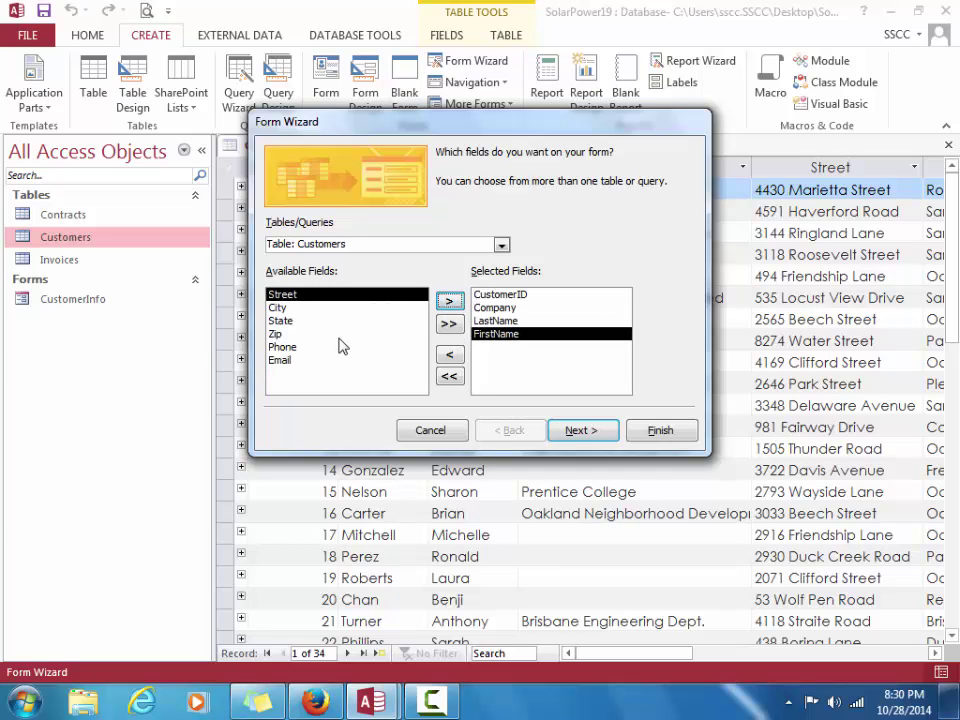
click(327, 348)
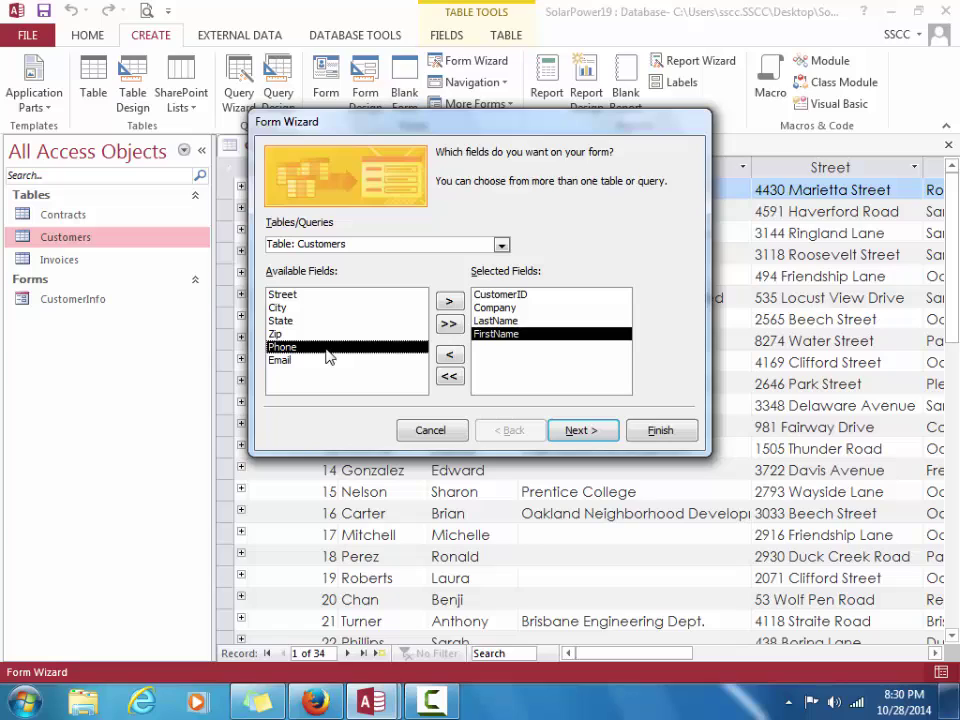
click(455, 302)
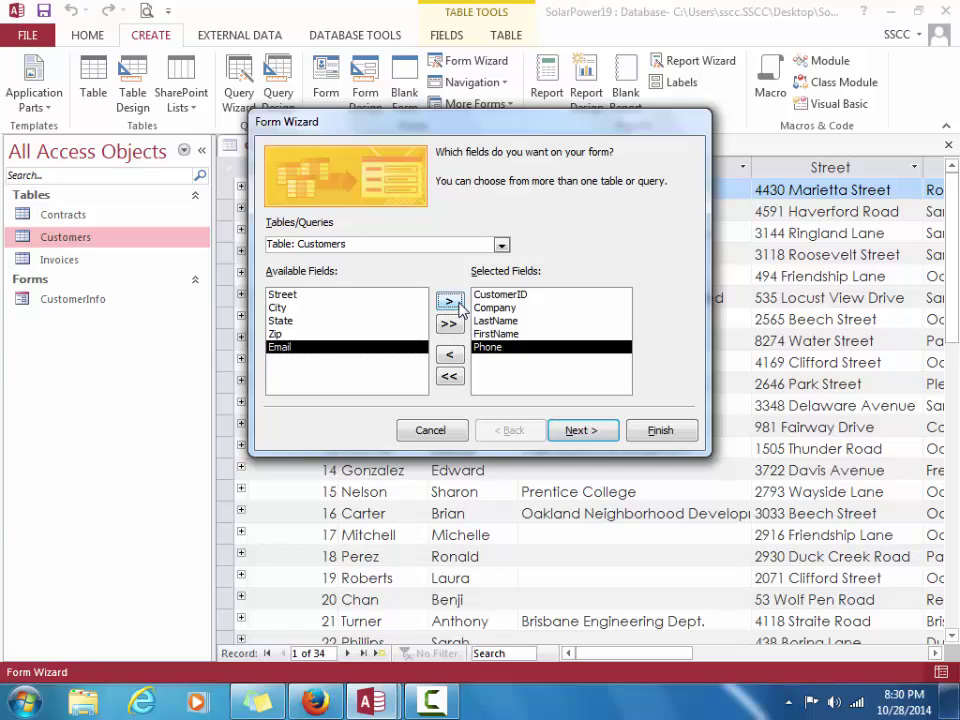
Add all fields of the Contracts table to the form, and remove Contracts.CustomerID from the selected fields
click(501, 244)
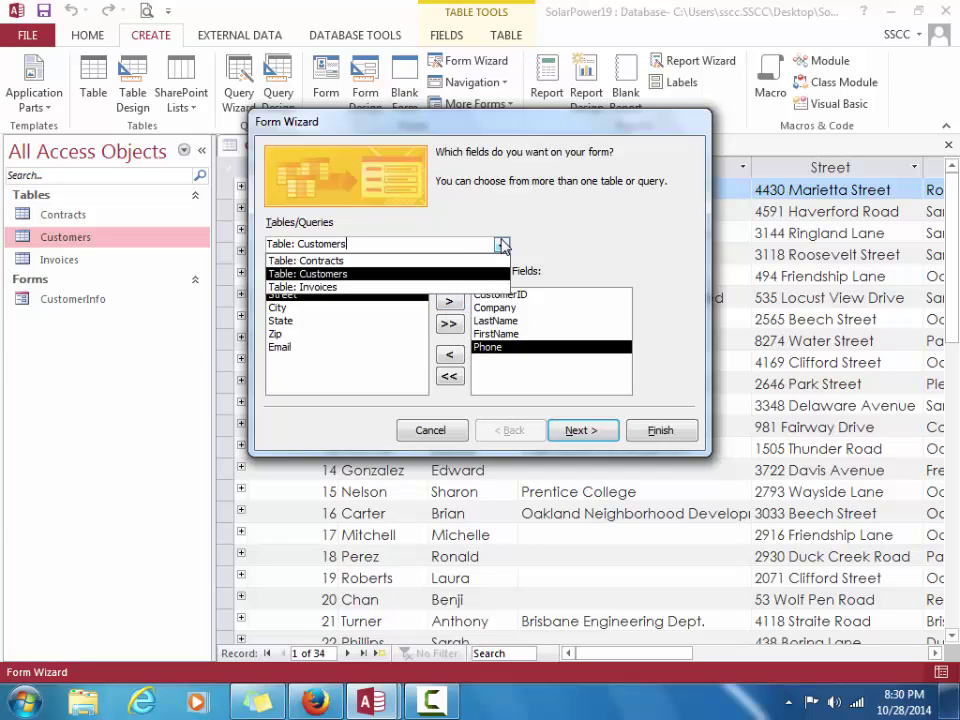
click(476, 260)
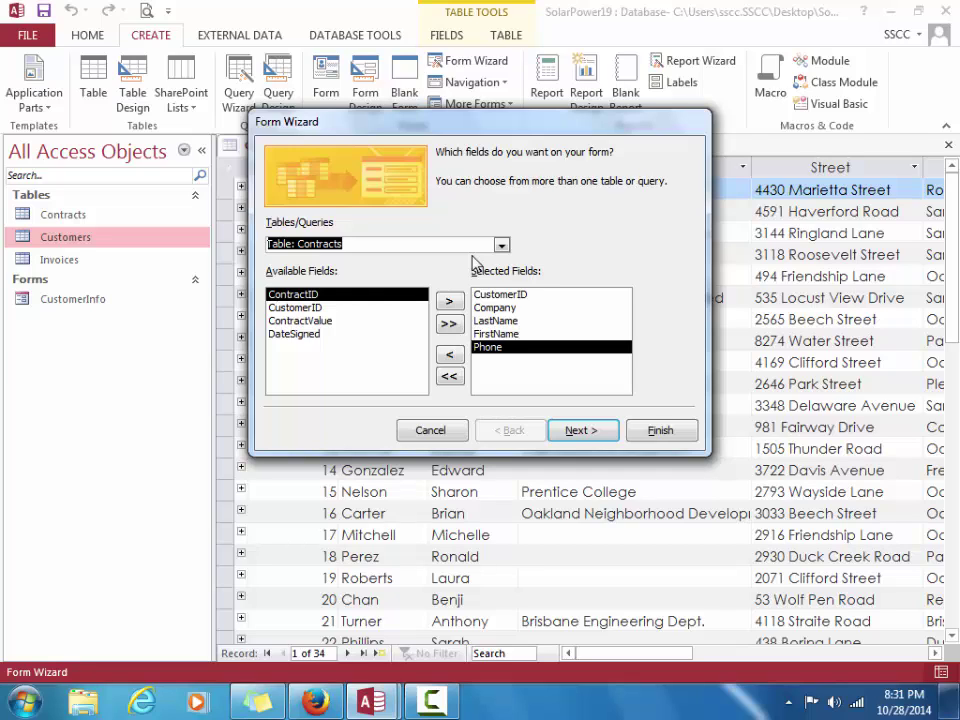
click(449, 324)
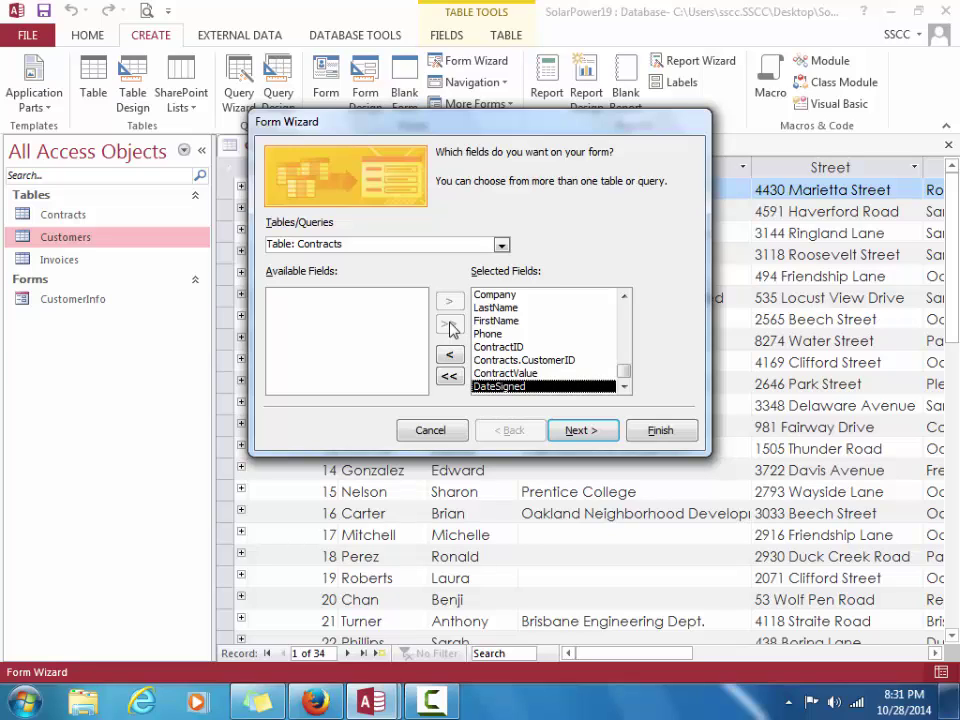
click(508, 362)
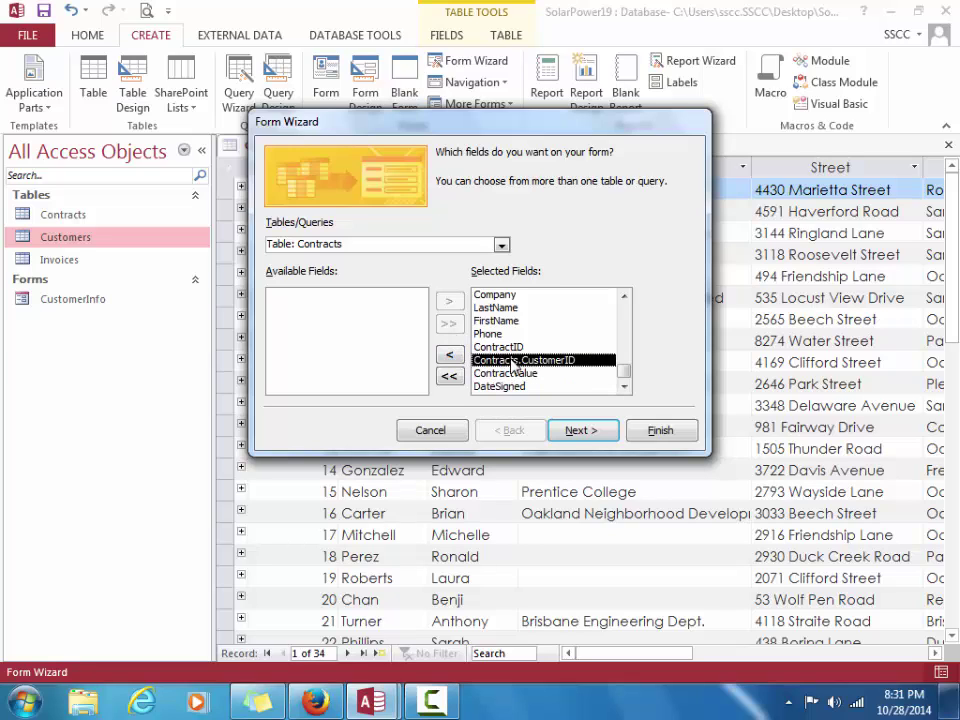
click(450, 355)
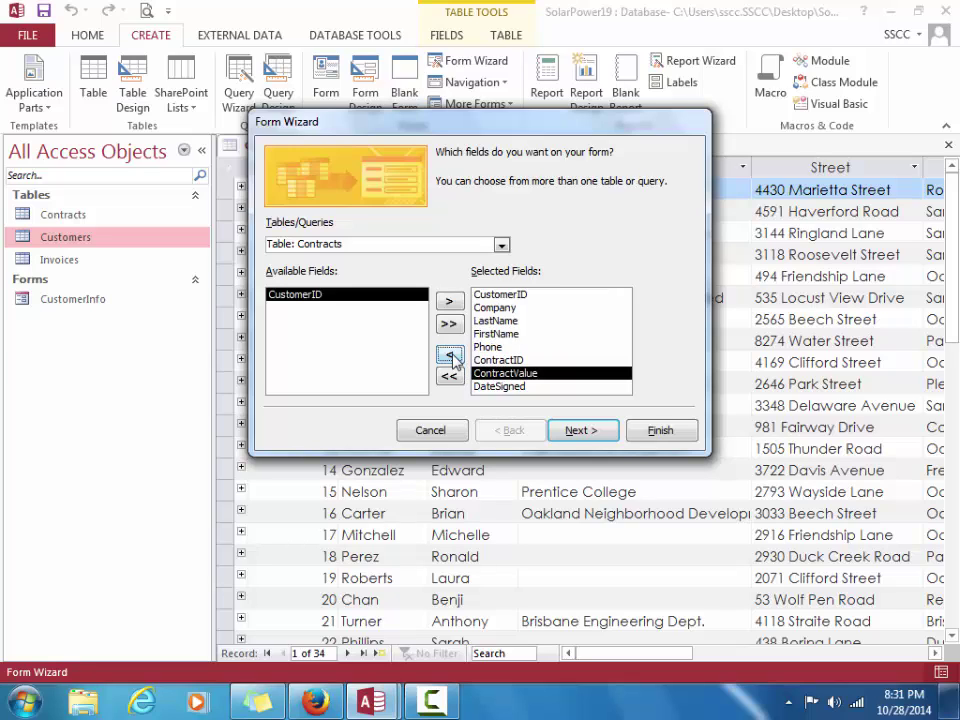
Accept viewing the data by Customers as a form with subform, and keep the Datasheet layout for the subform
click(594, 430)
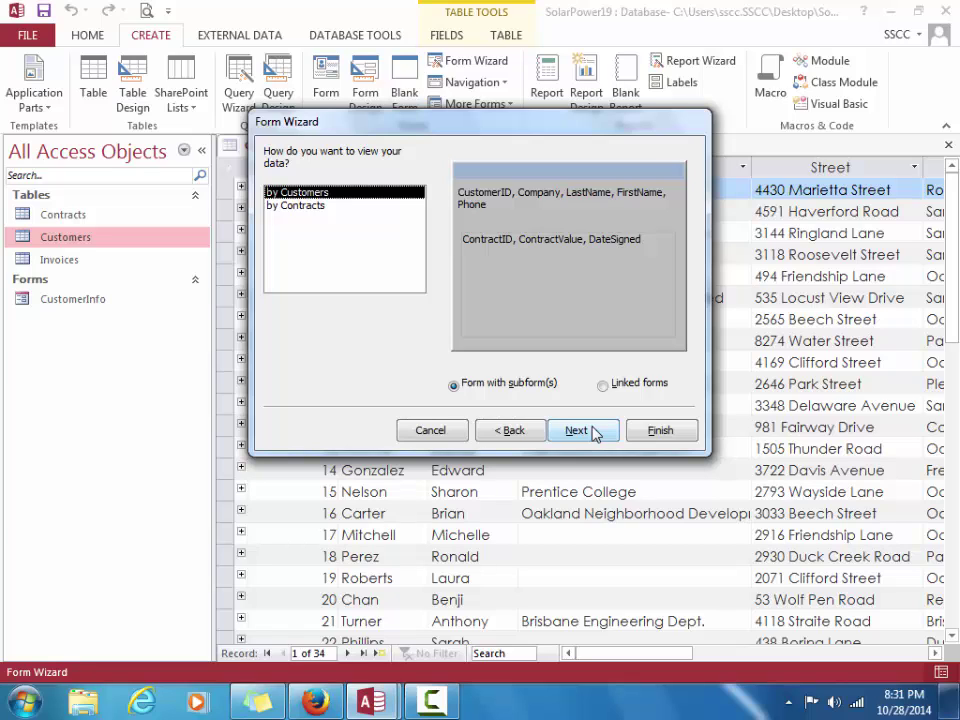
click(594, 431)
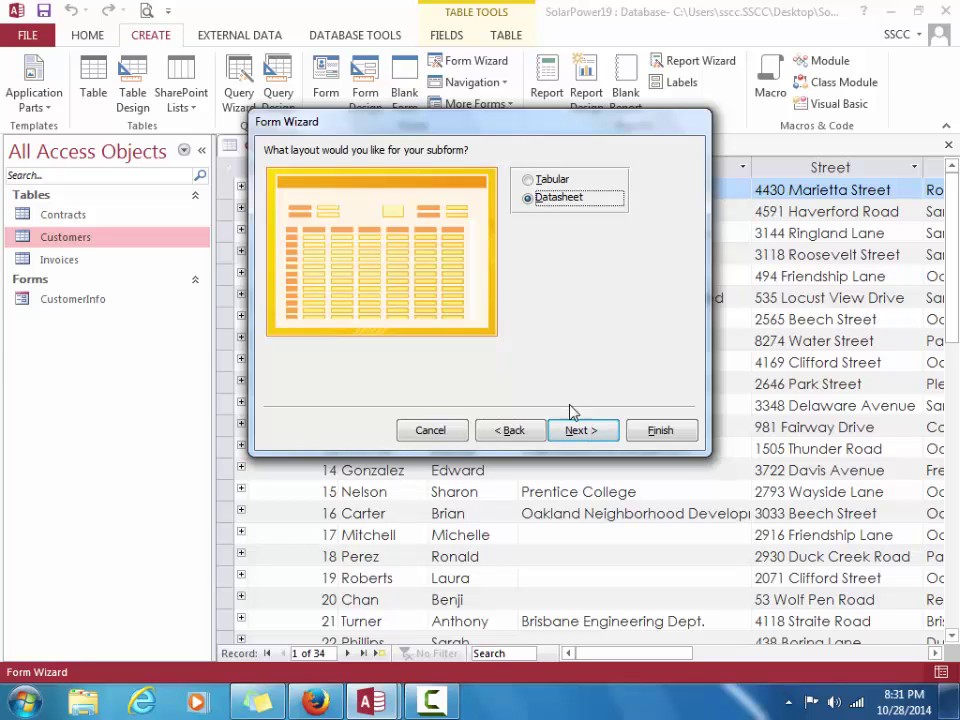
click(575, 433)
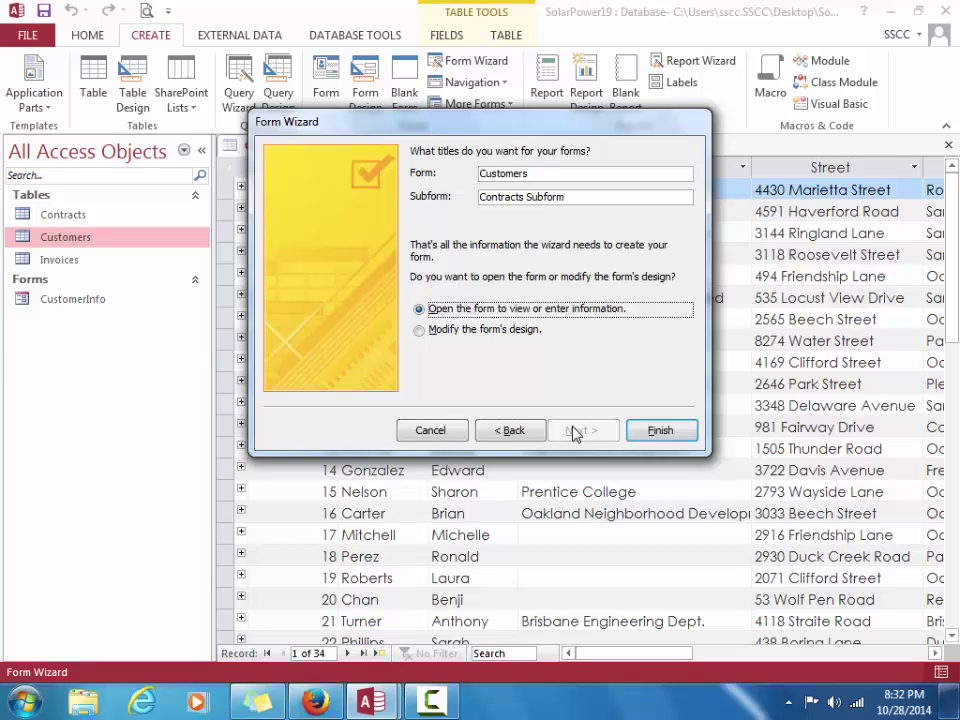
Title the form CustomerContracts and the subform ContractsSubform, and finish the wizard with the form opened for viewing
click(546, 174)
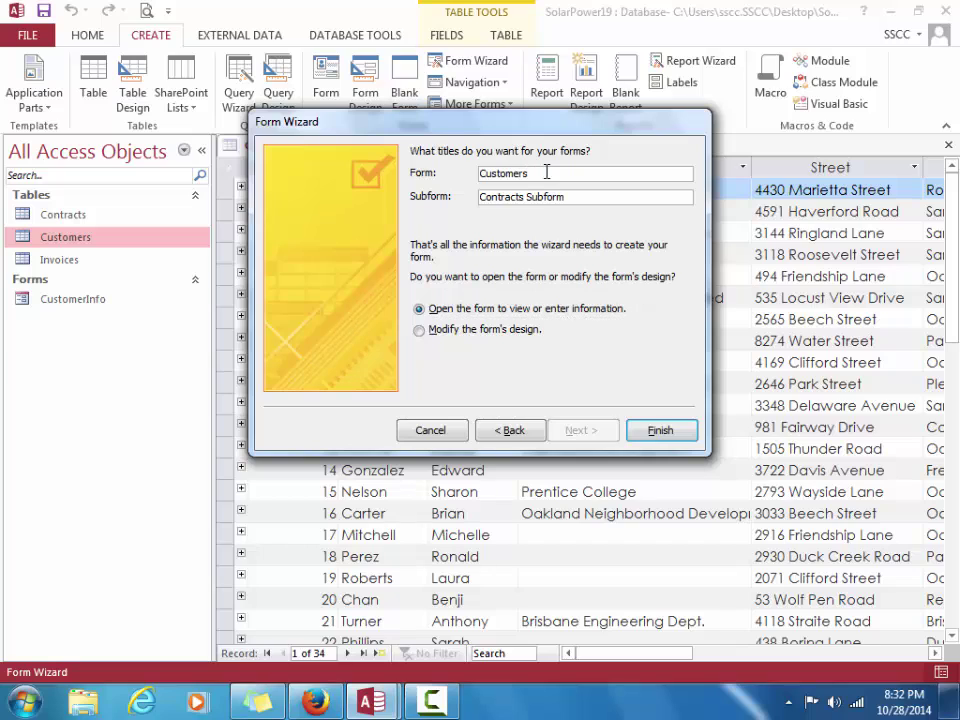
key(BackSpace)
text(Contracts)
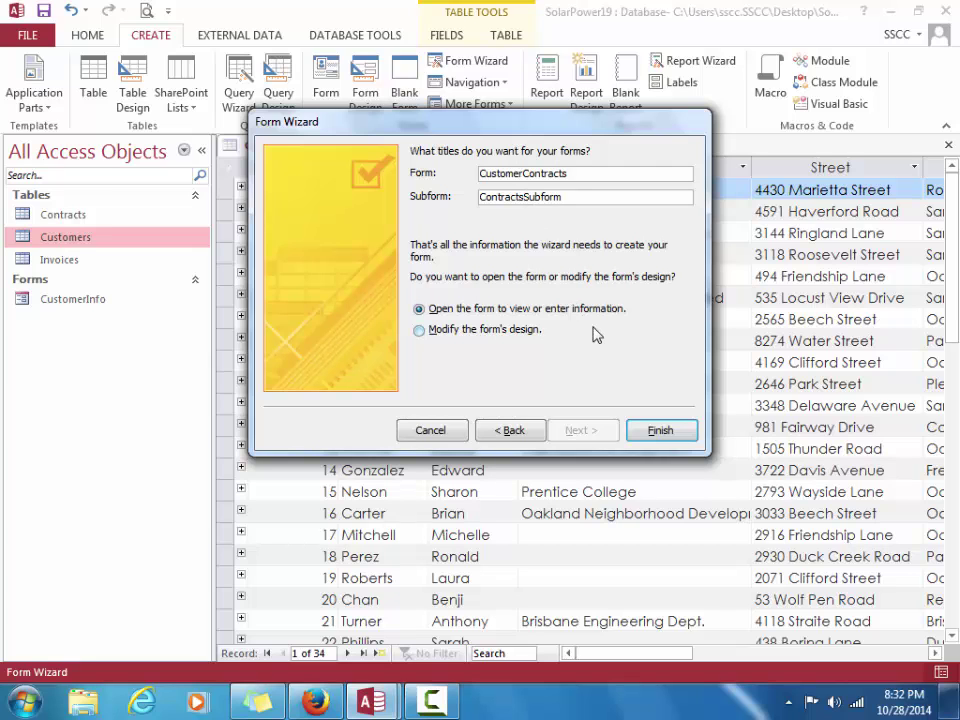
click(646, 437)
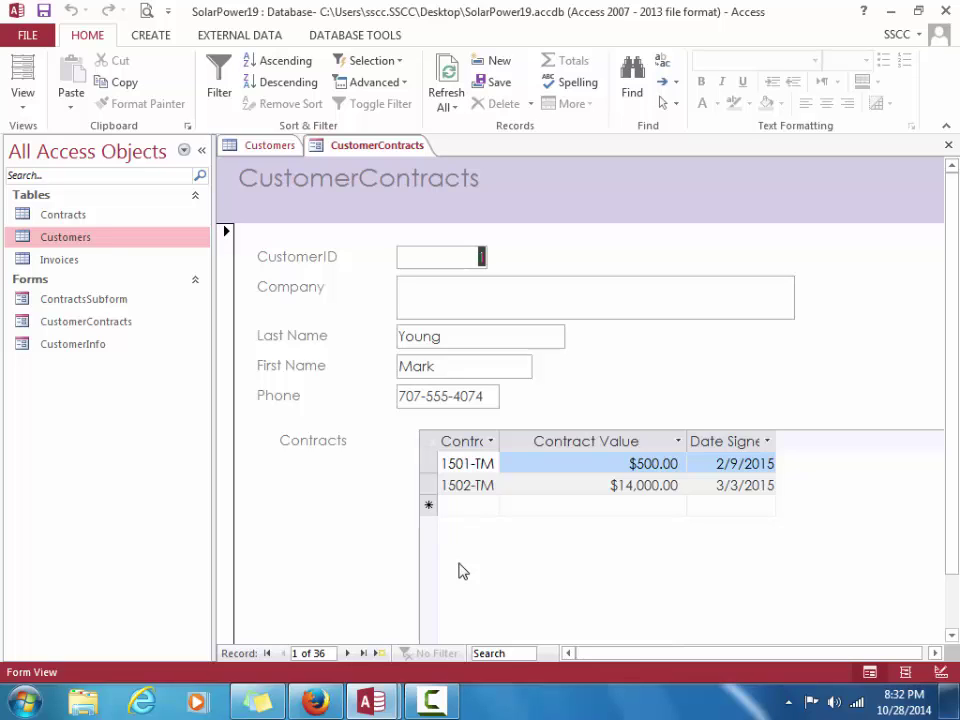
Switch the form to Layout View and change its header title to "Customer Contracts"
click(19, 106)
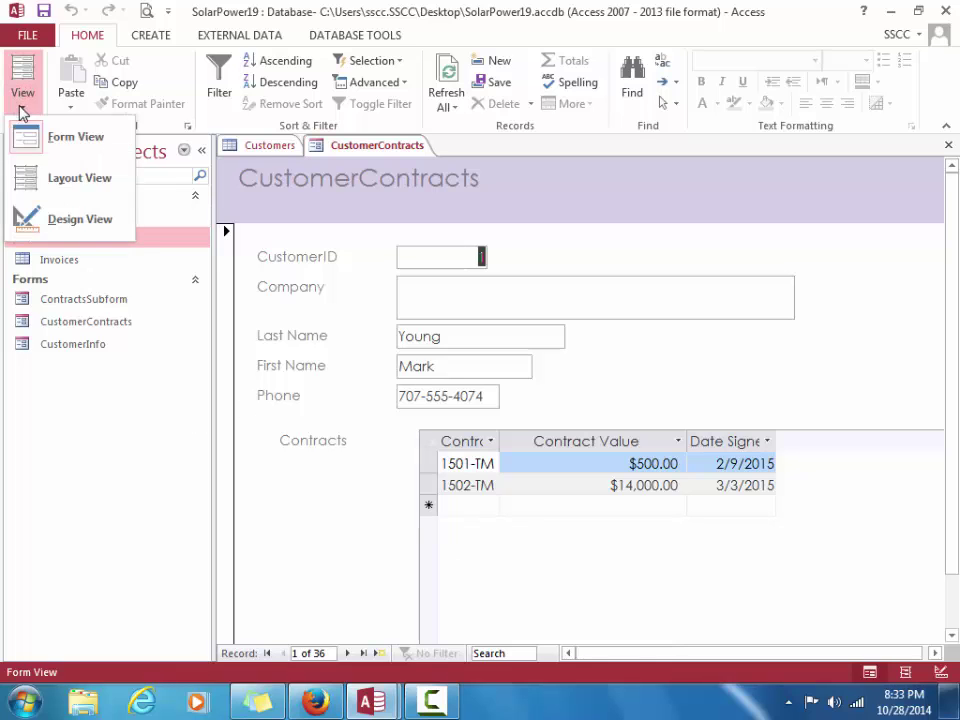
click(66, 188)
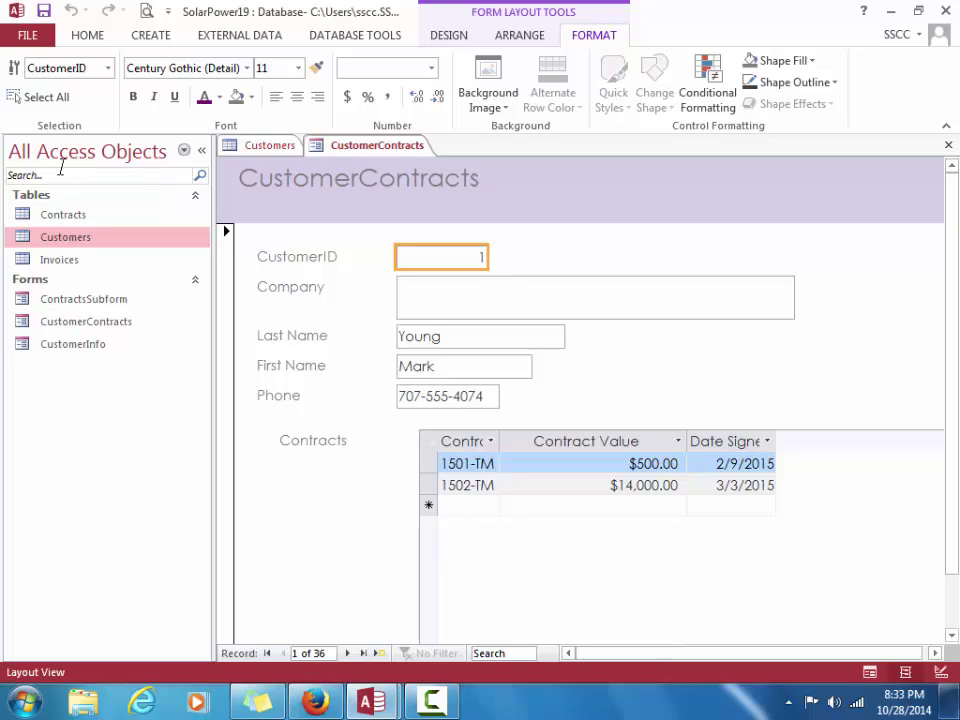
click(355, 177)
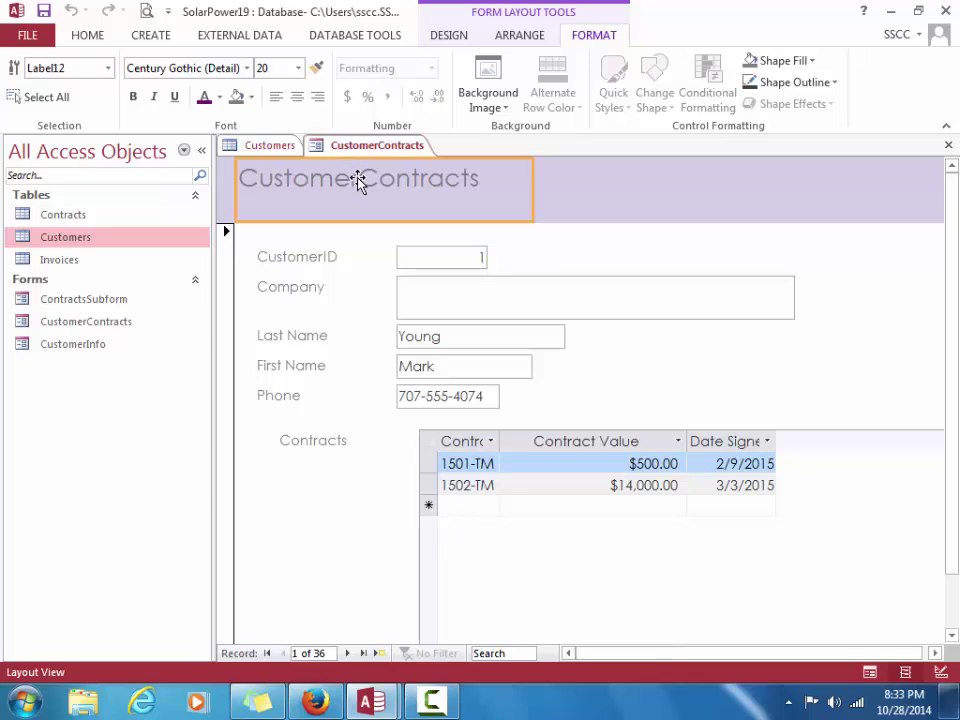
click(363, 177)
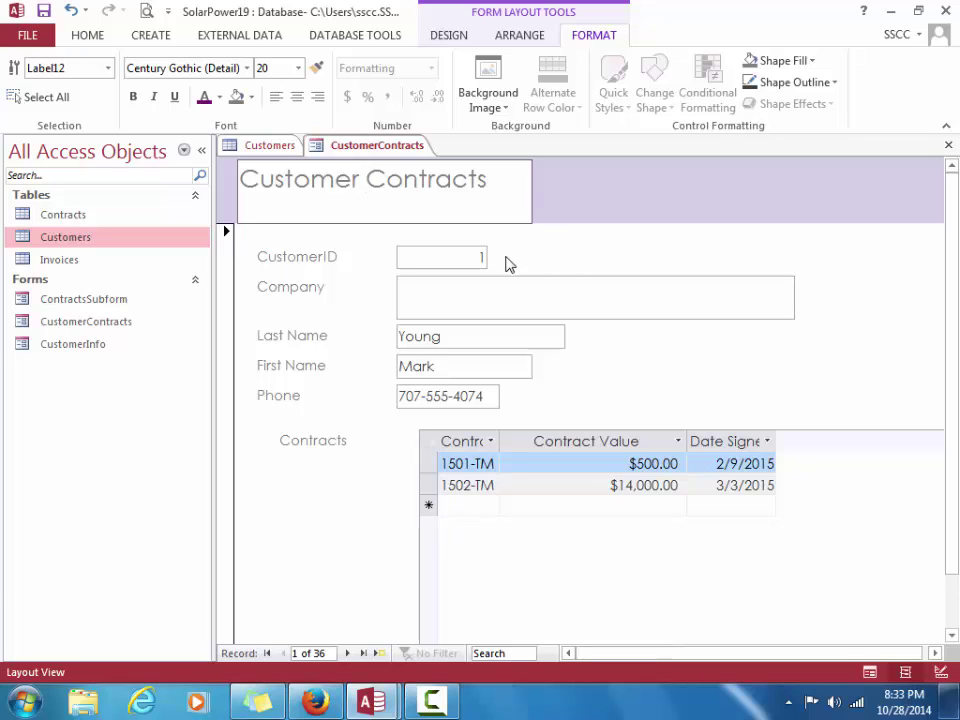
click(568, 254)
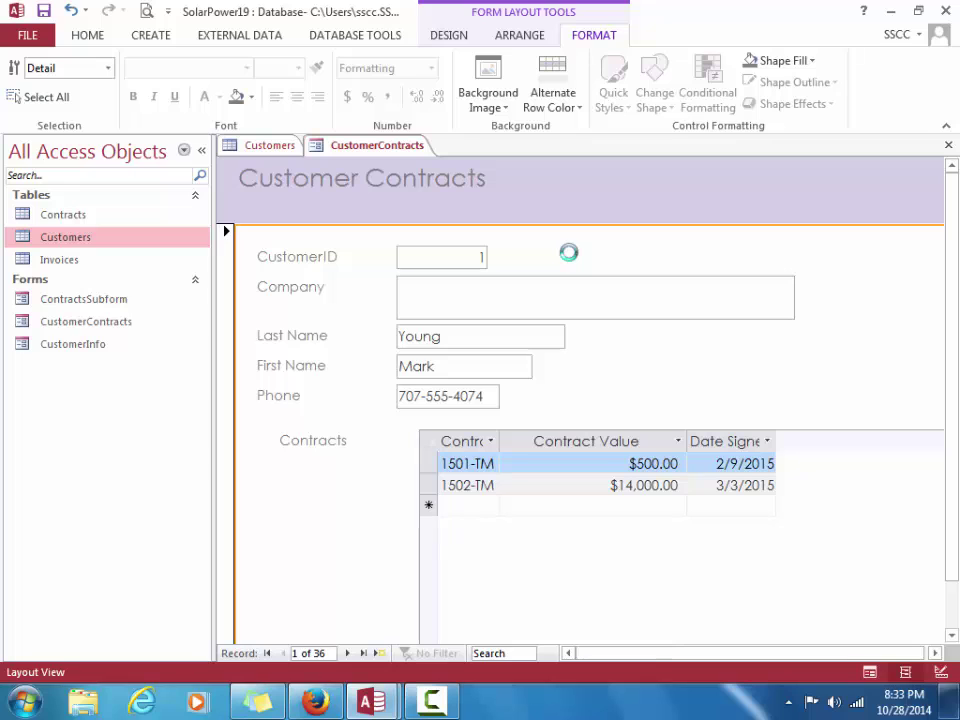
Fit the Contract Number, Contract Value and Date Signed columns of the Contracts subform to their contents
click(586, 445)
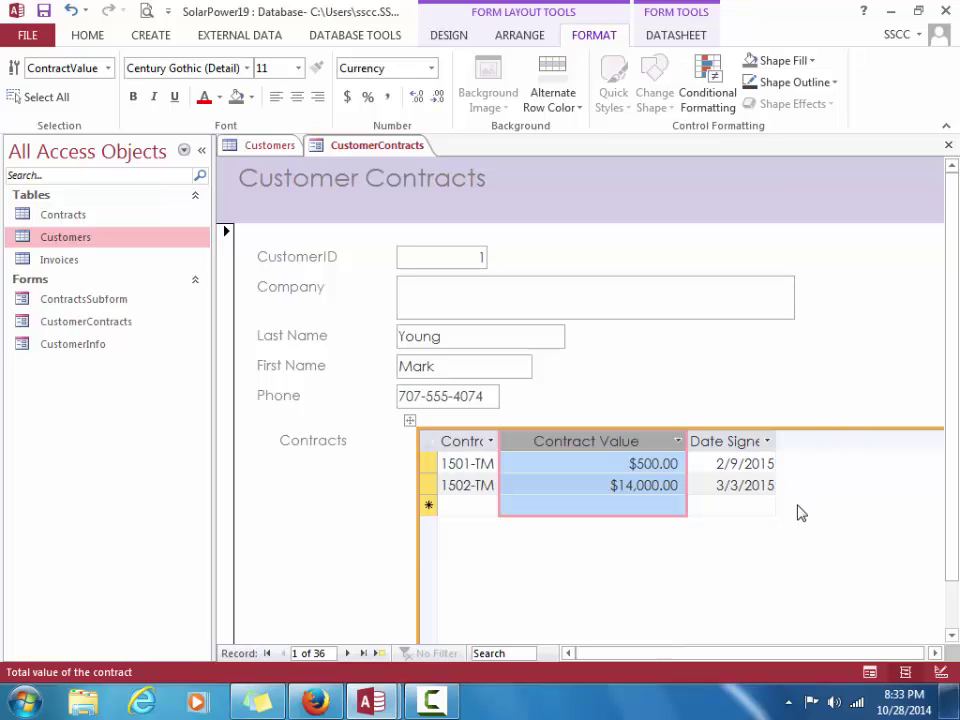
click(791, 377)
click(791, 452)
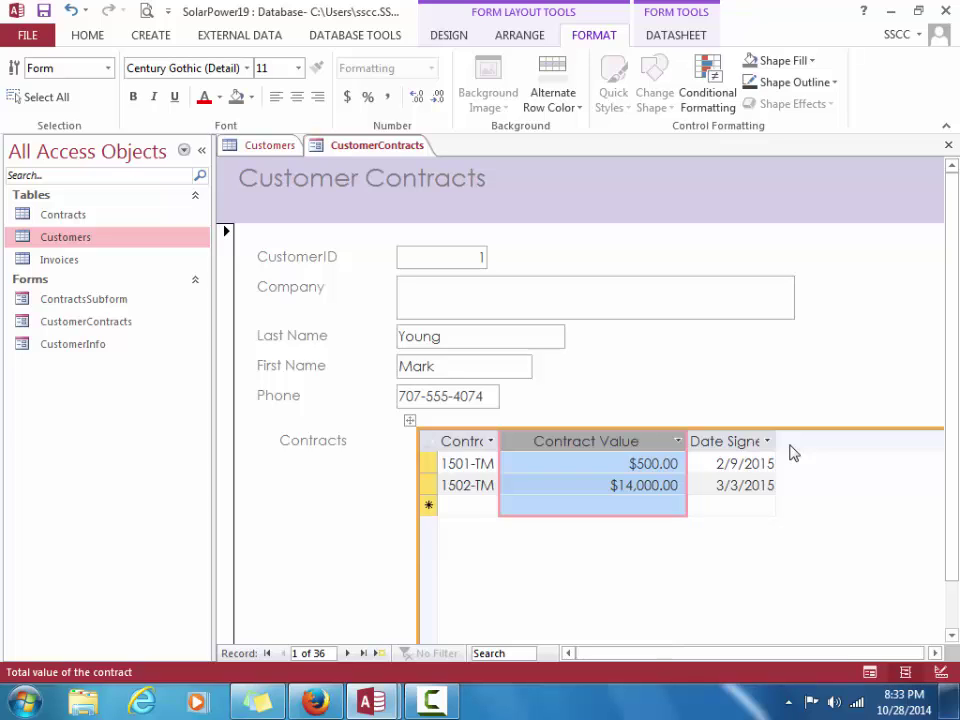
click(499, 442)
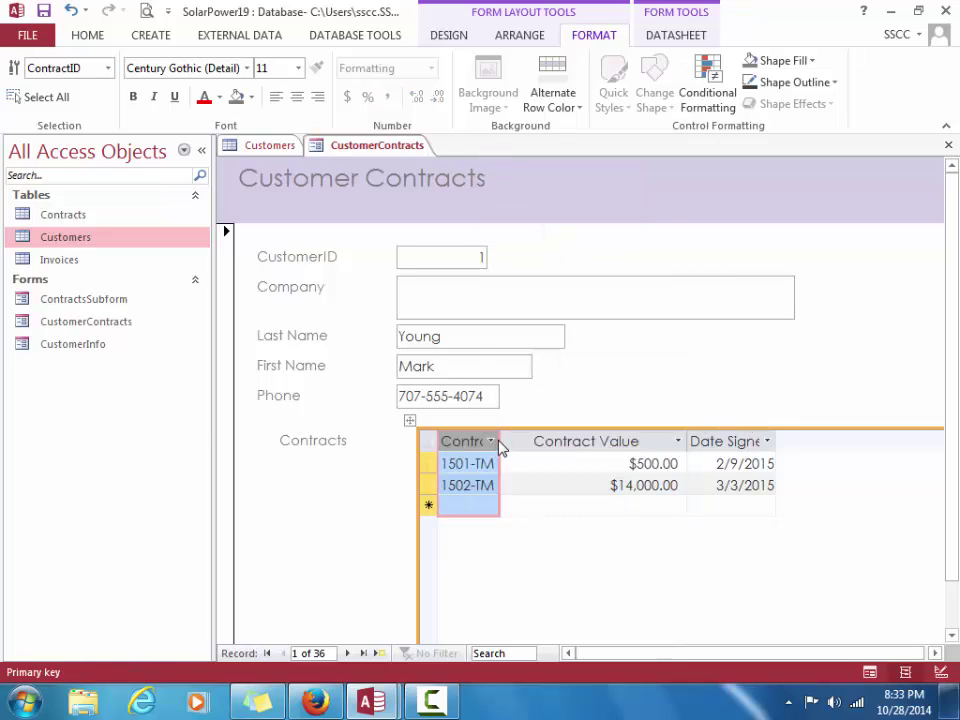
double_click(499, 443)
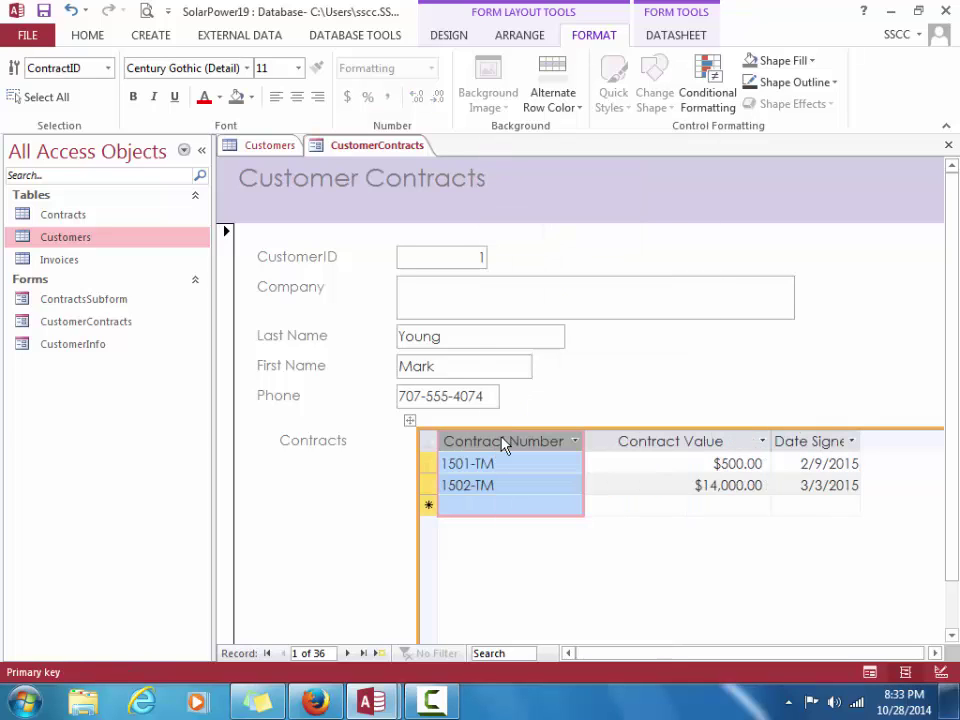
double_click(768, 441)
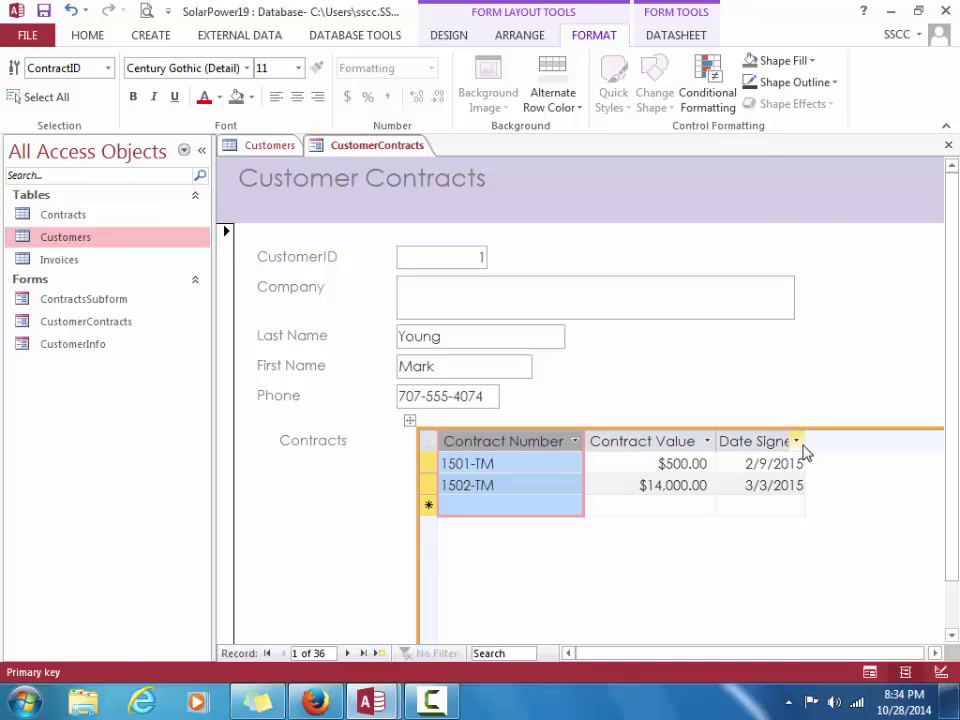
click(798, 442)
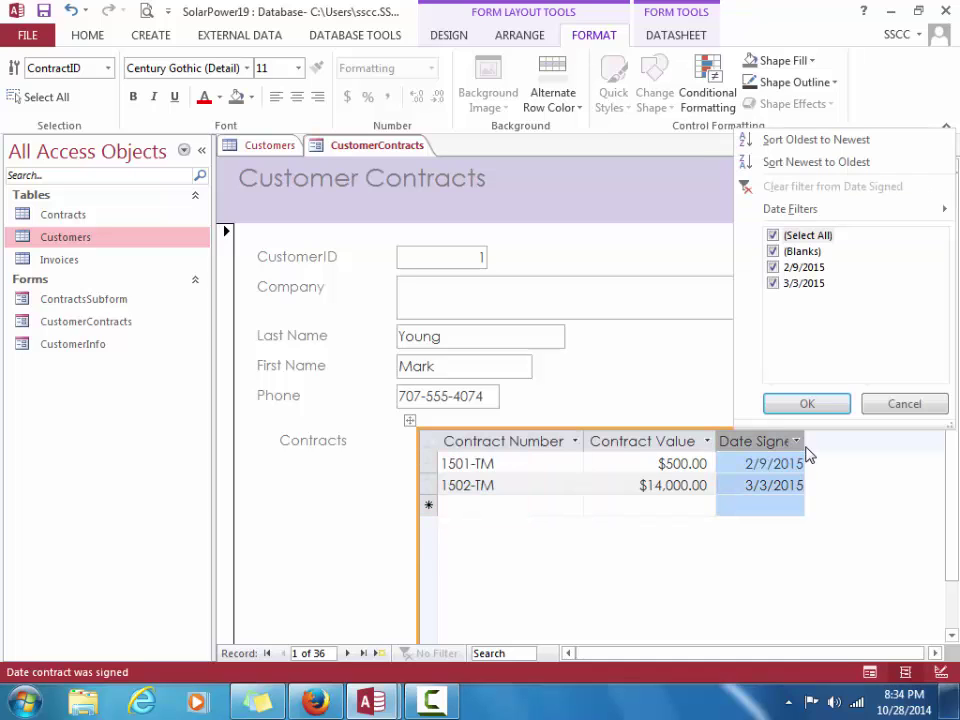
click(881, 404)
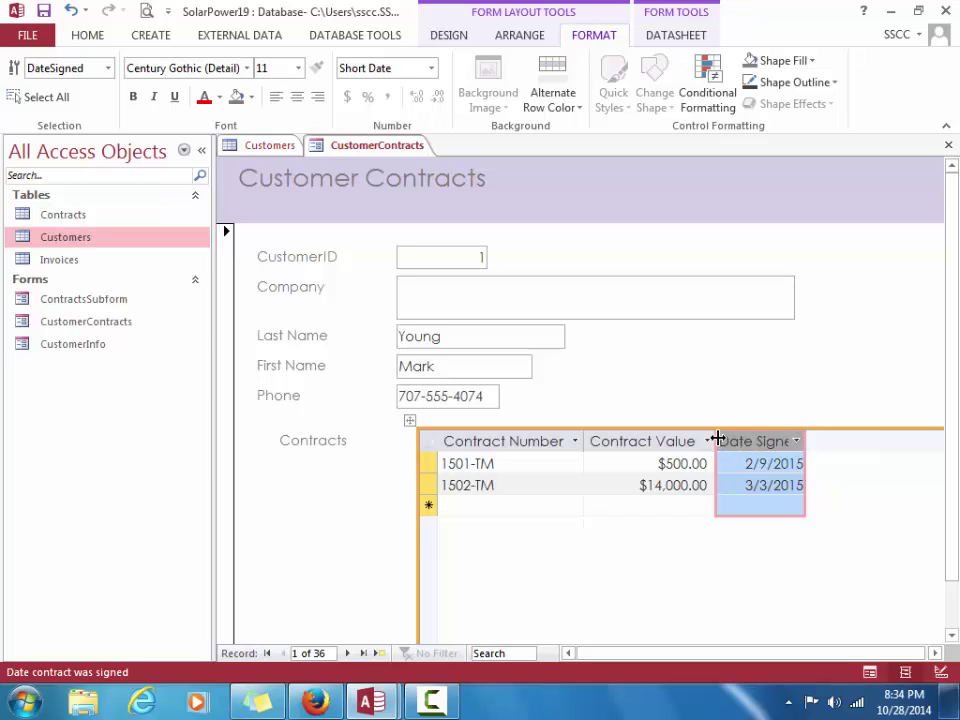
double_click(806, 439)
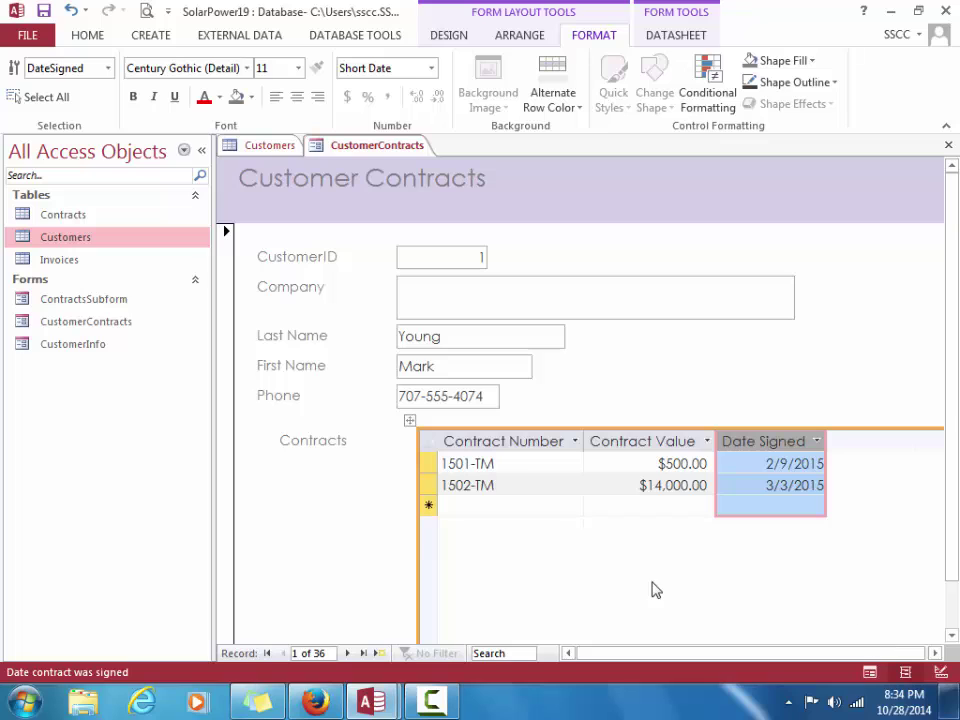
Align the Contracts subform's left edge with the text boxes above it, and narrow it to end just past the Date Signed column
click(411, 421)
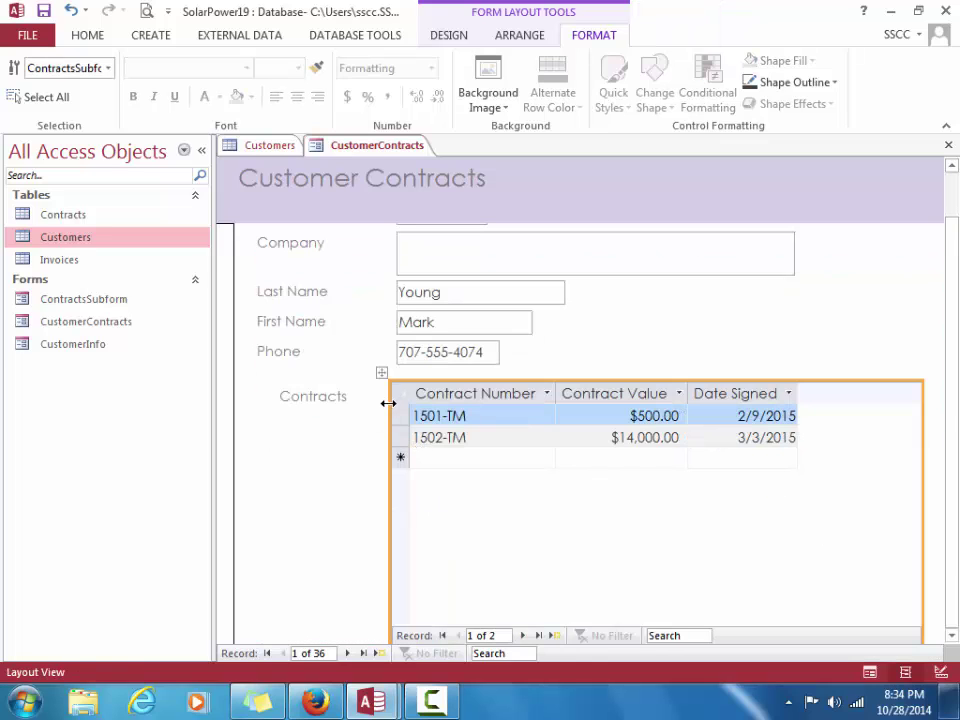
drag(381, 413, 345, 403)
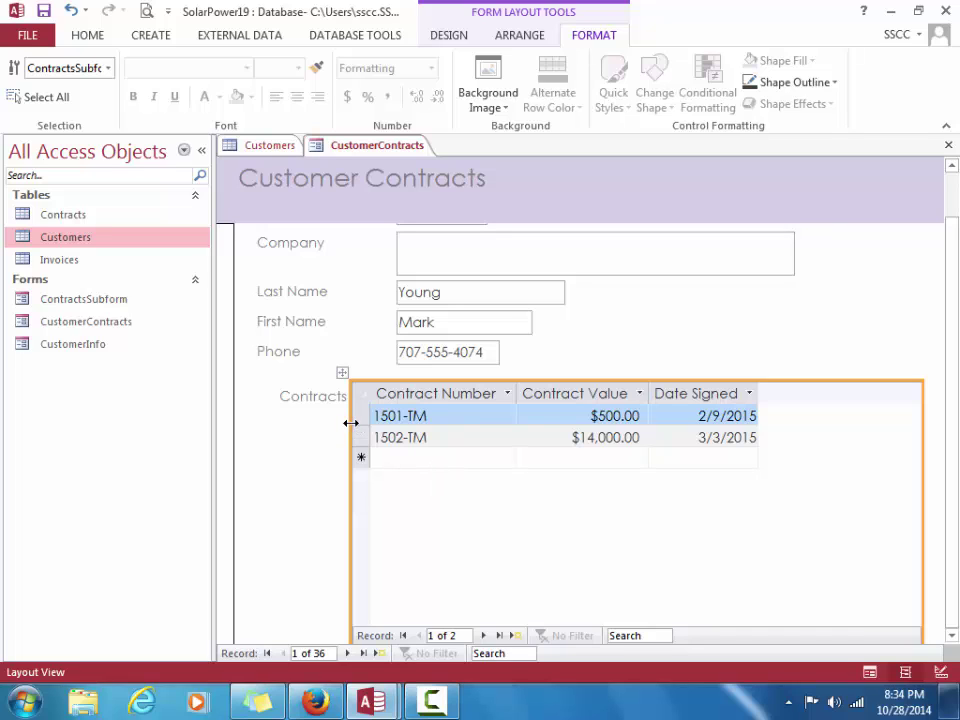
drag(350, 423, 393, 423)
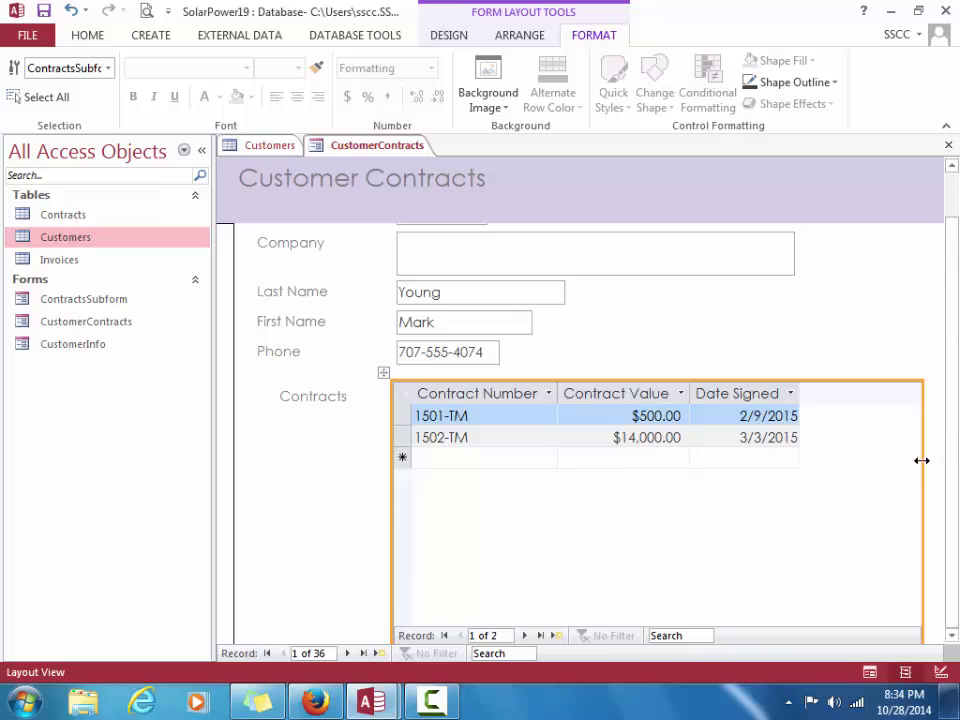
drag(921, 459, 807, 454)
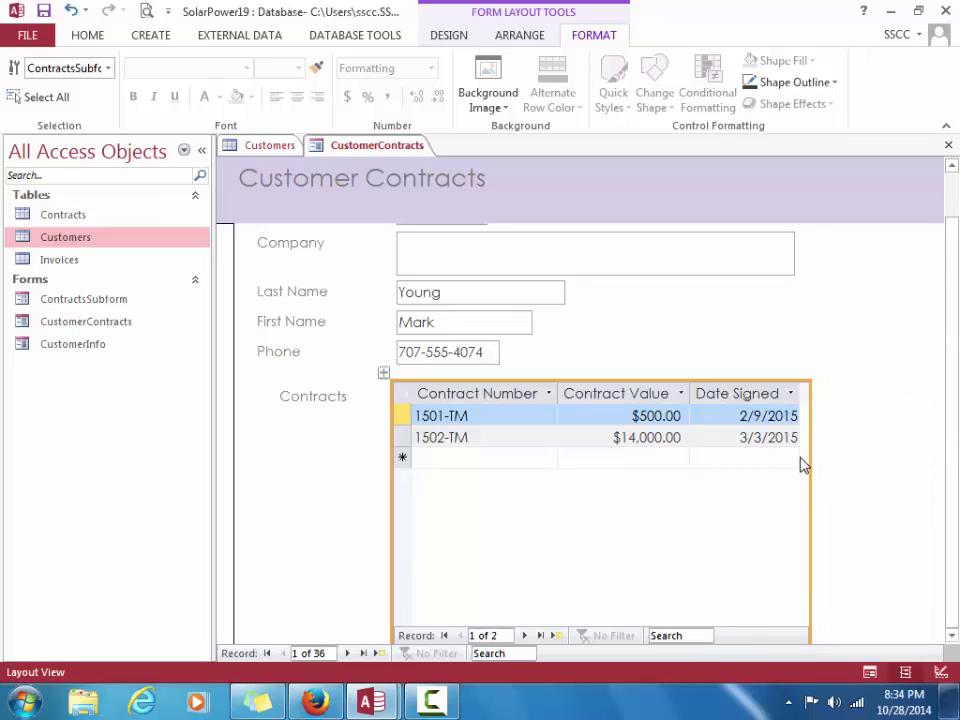
Narrow the Contracts subform so that its right edge ends at the edge of the Date Signed column
drag(809, 457, 803, 460)
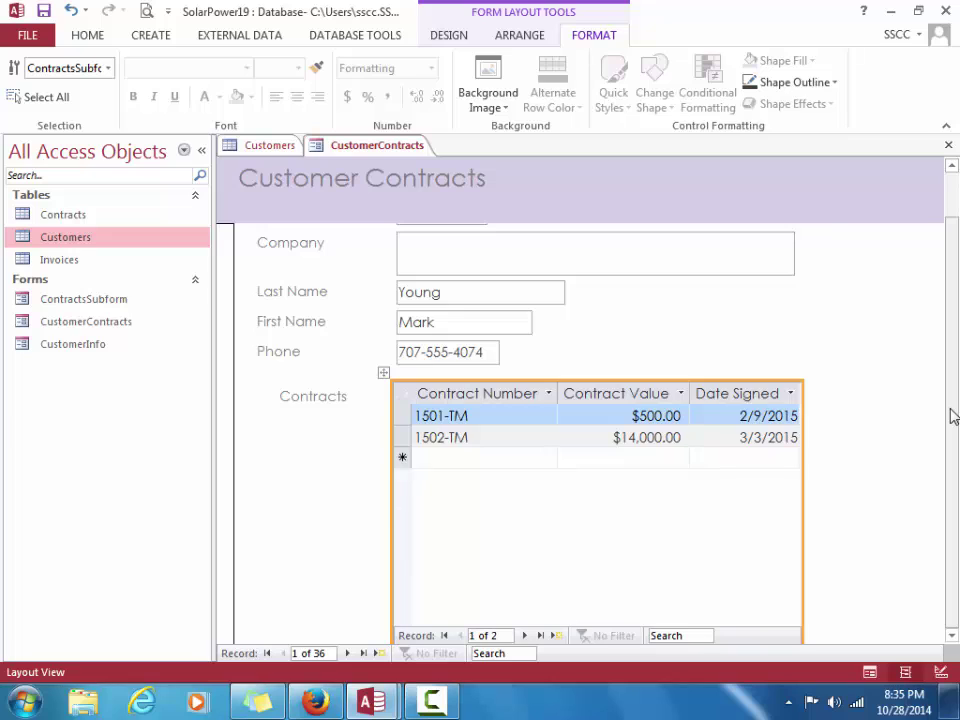
drag(951, 416, 951, 336)
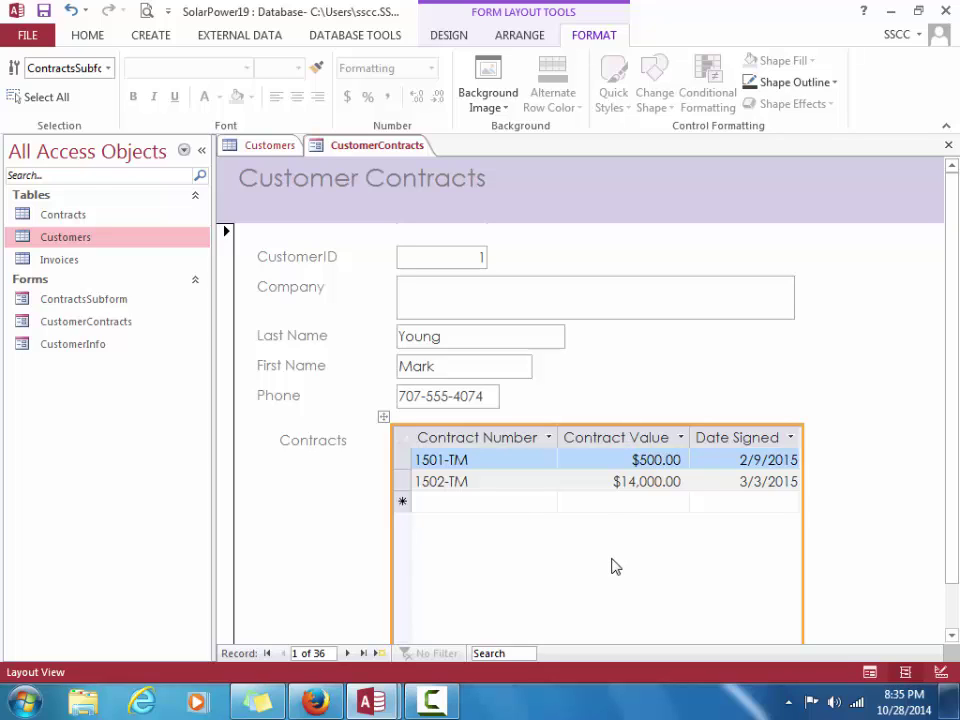
drag(953, 454, 945, 628)
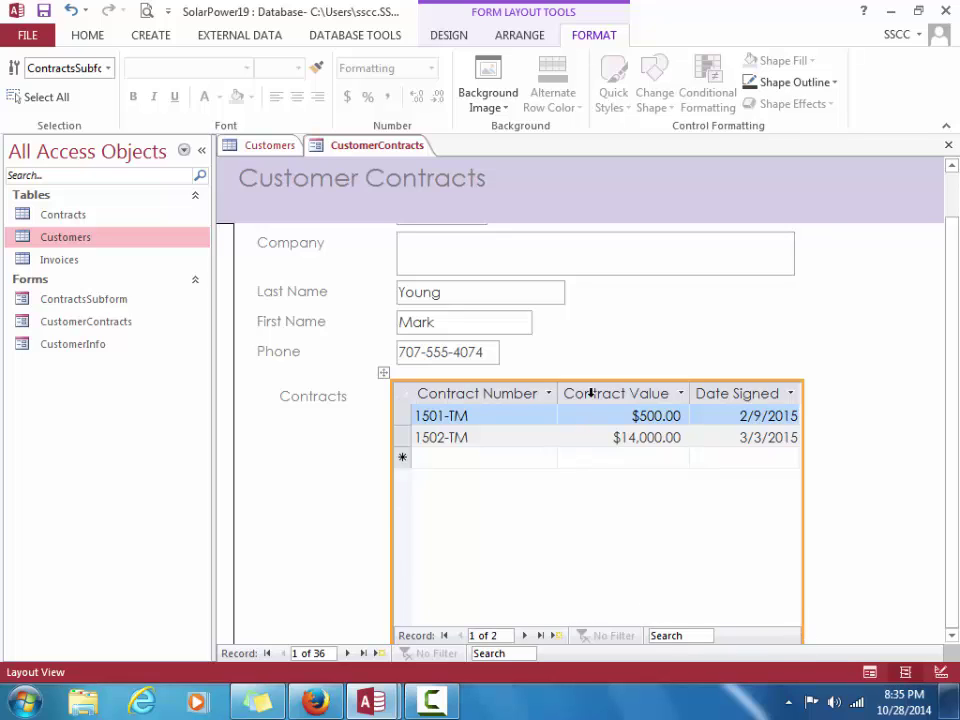
Shorten the Contracts subform from its top edge and move it up to sit directly below the Phone text box
drag(590, 381, 589, 422)
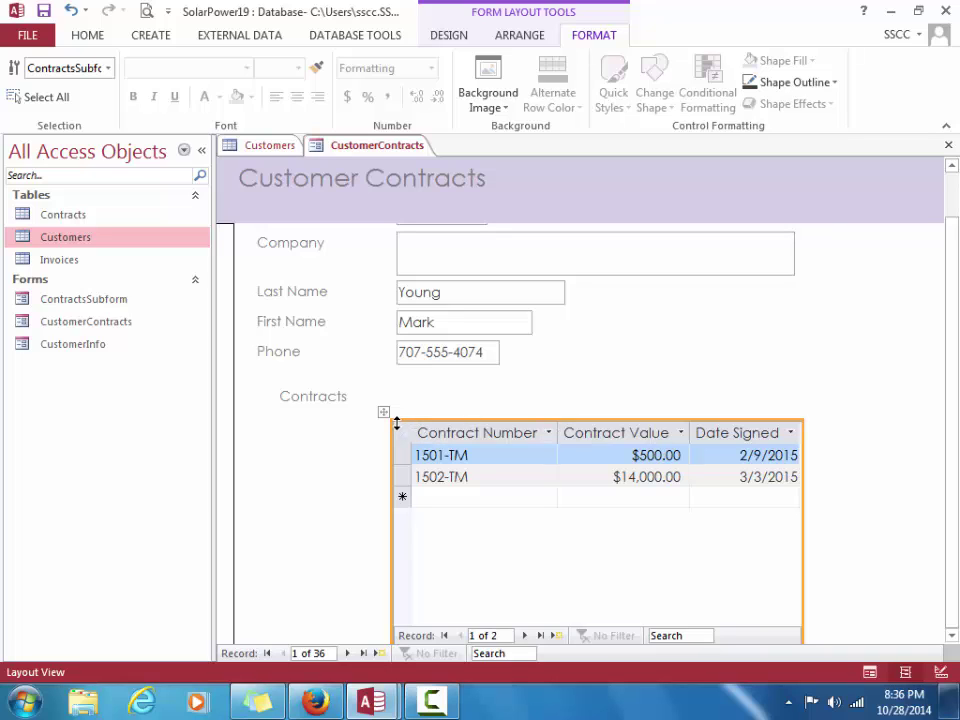
drag(386, 414, 387, 366)
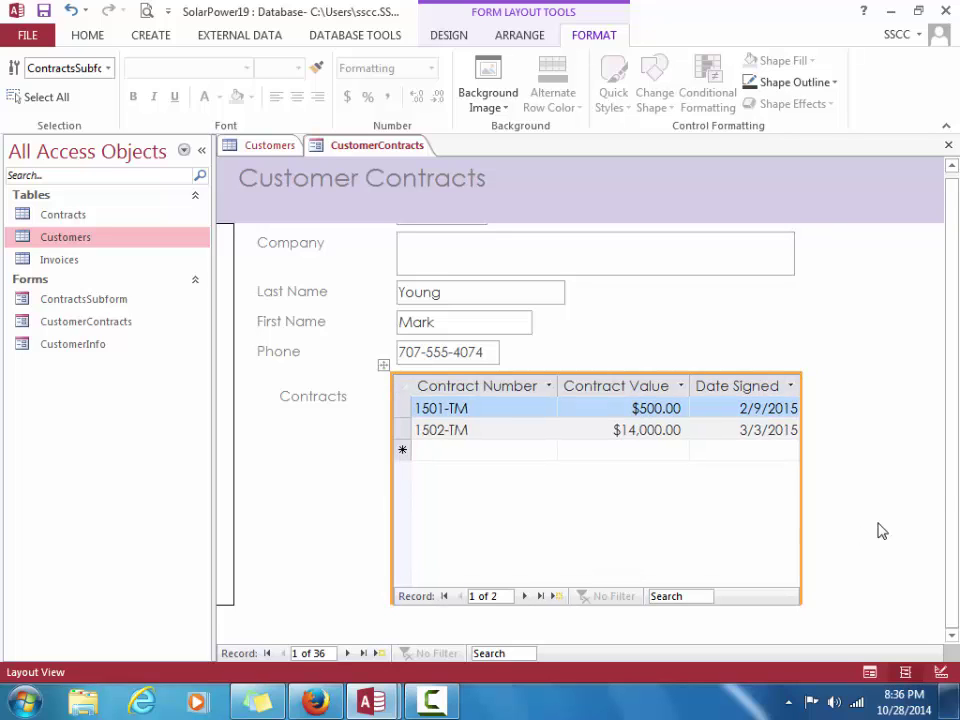
drag(953, 400, 952, 333)
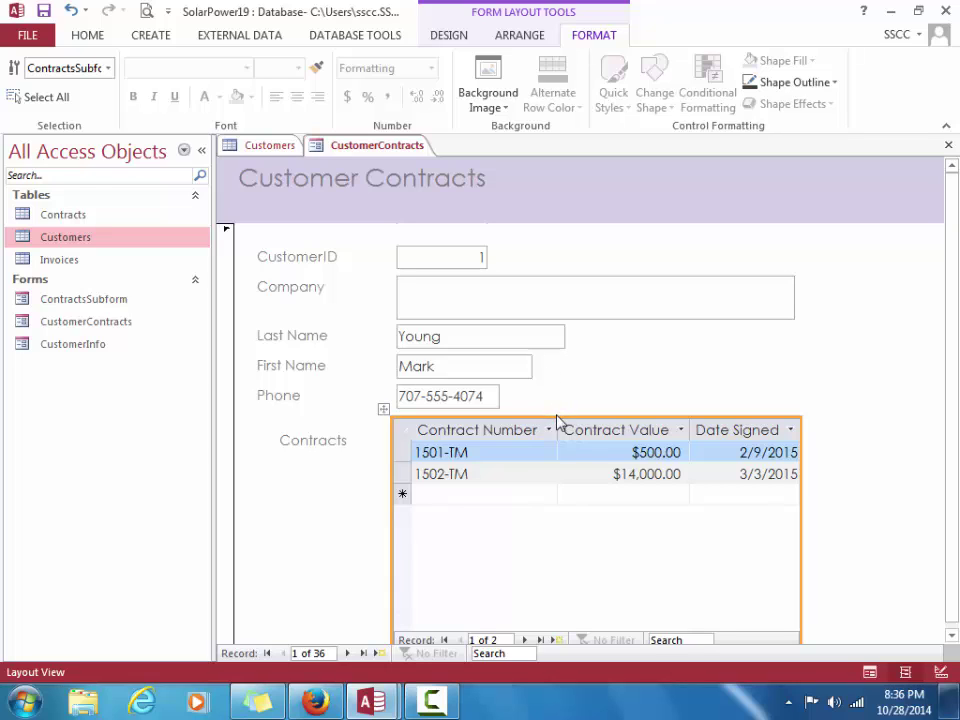
drag(558, 418, 559, 443)
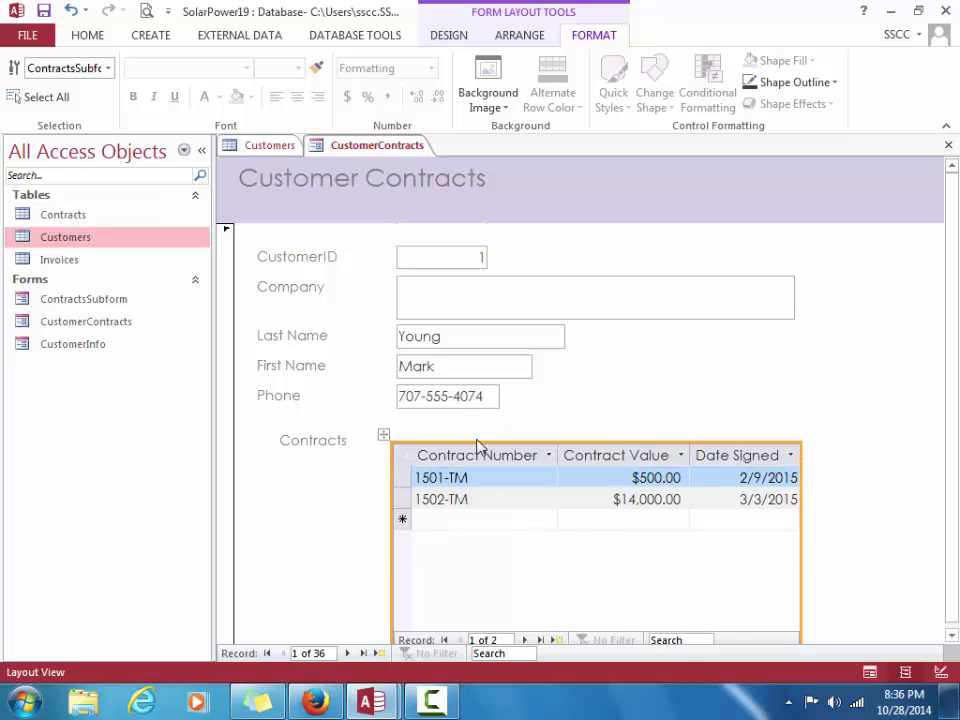
click(384, 433)
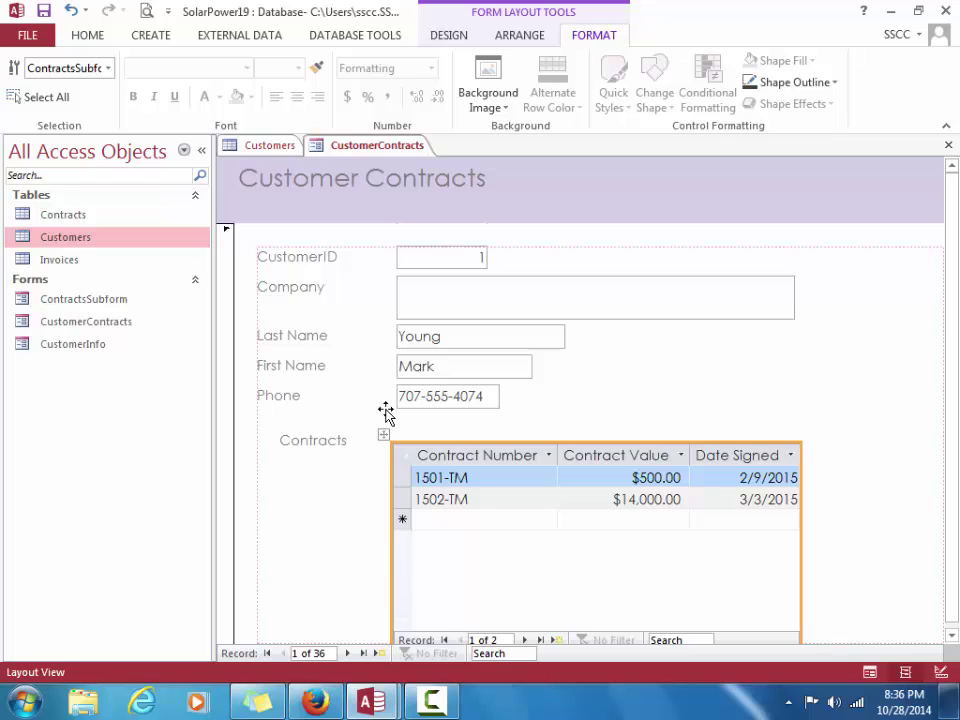
key(ctrl+z)
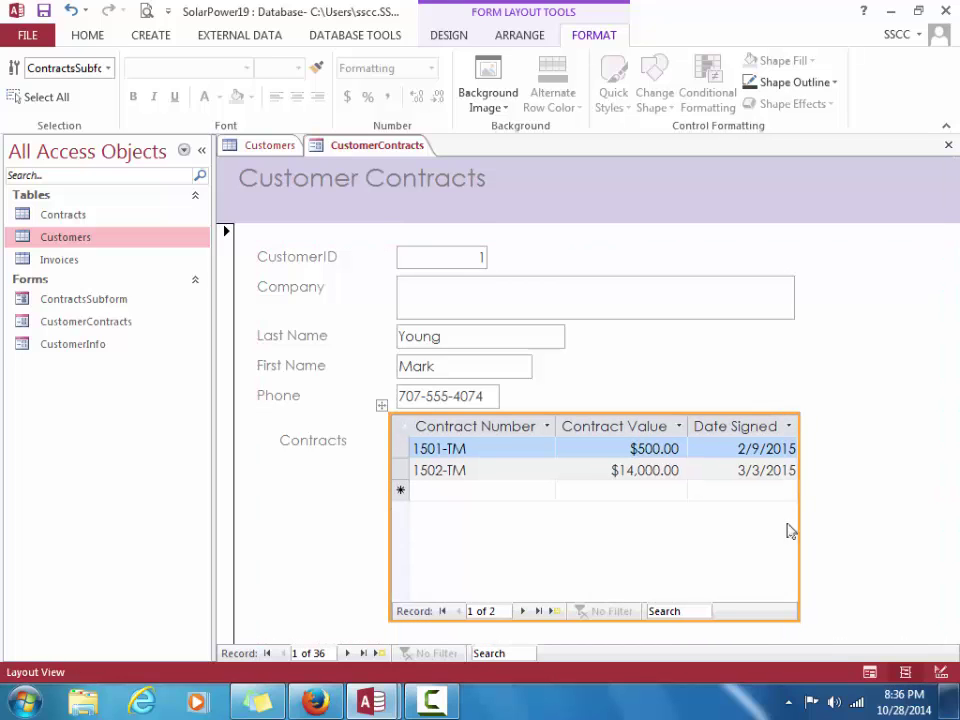
Deselect the Contracts subform and switch the CustomerContracts form to Form View
click(870, 525)
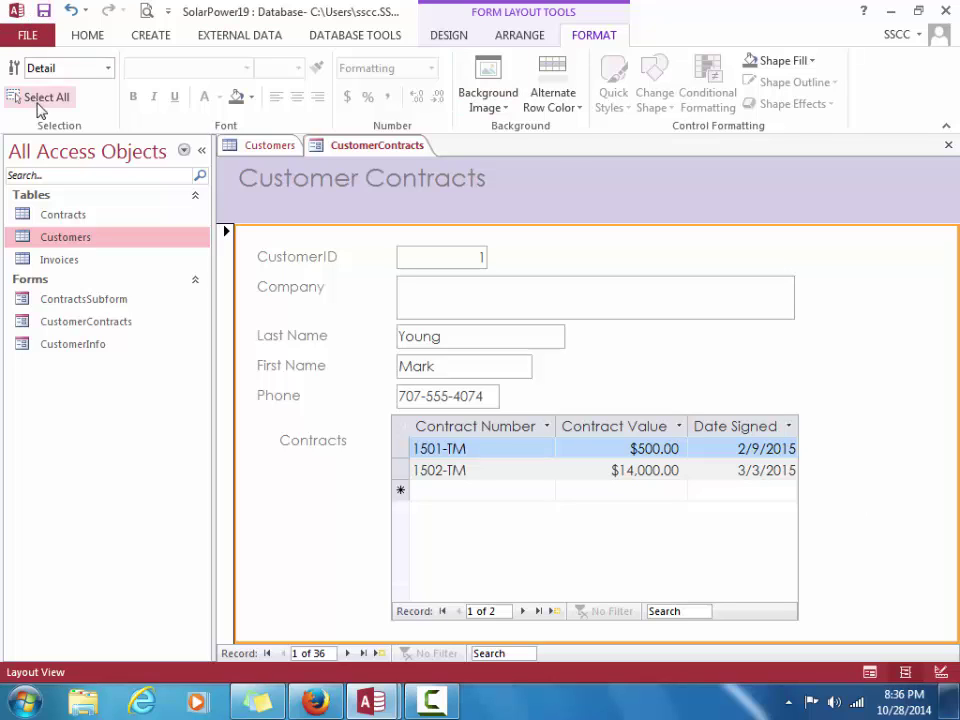
click(104, 38)
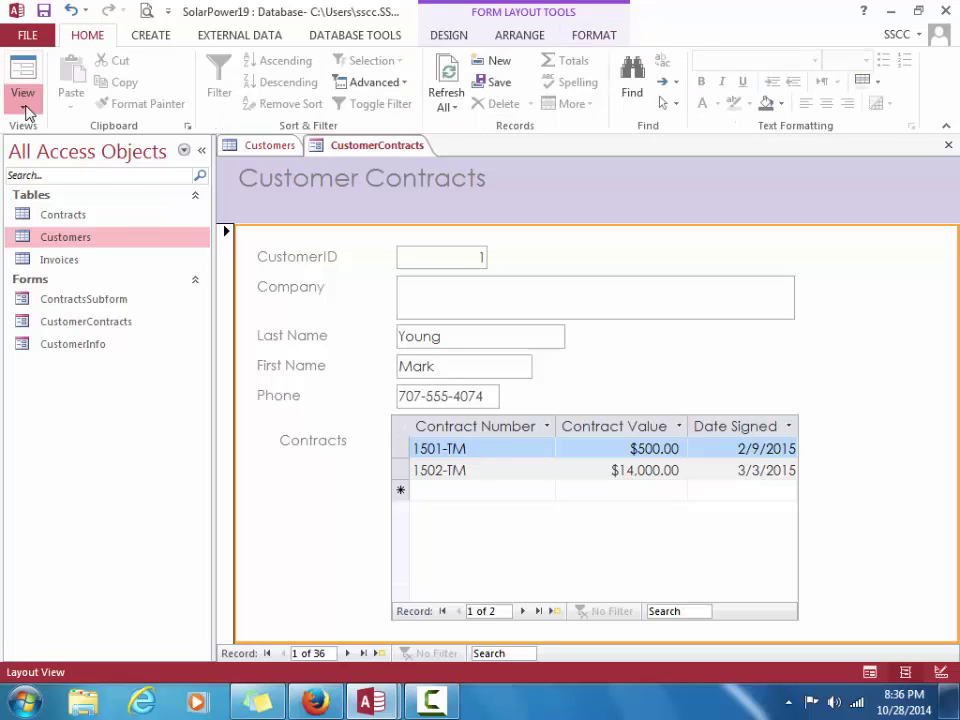
click(26, 108)
click(81, 137)
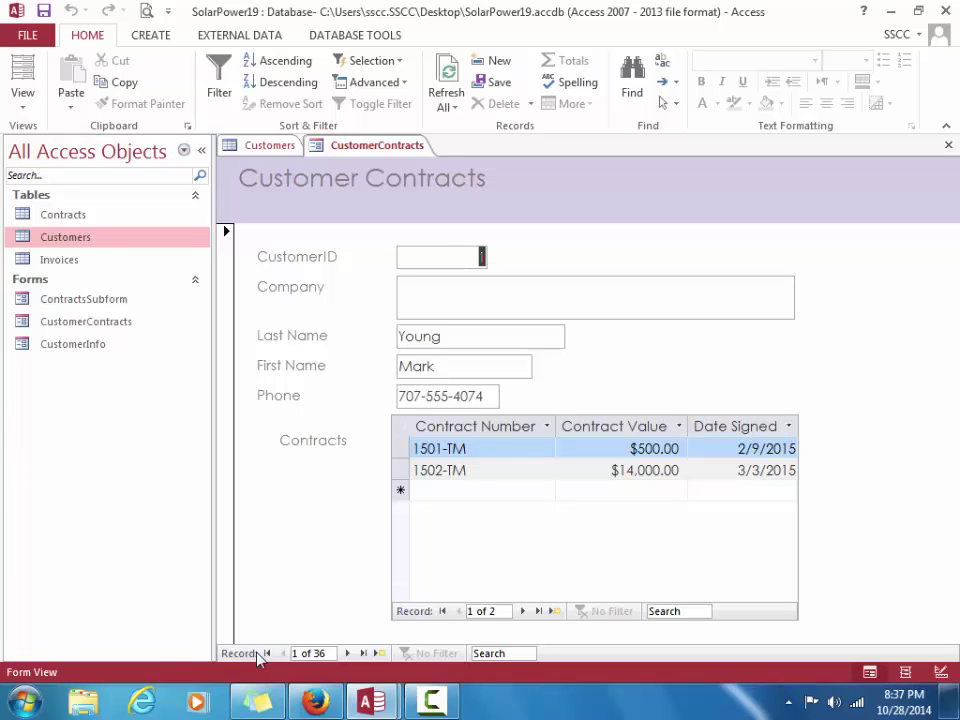
Go to the last customer record in the form and step back two records
click(362, 653)
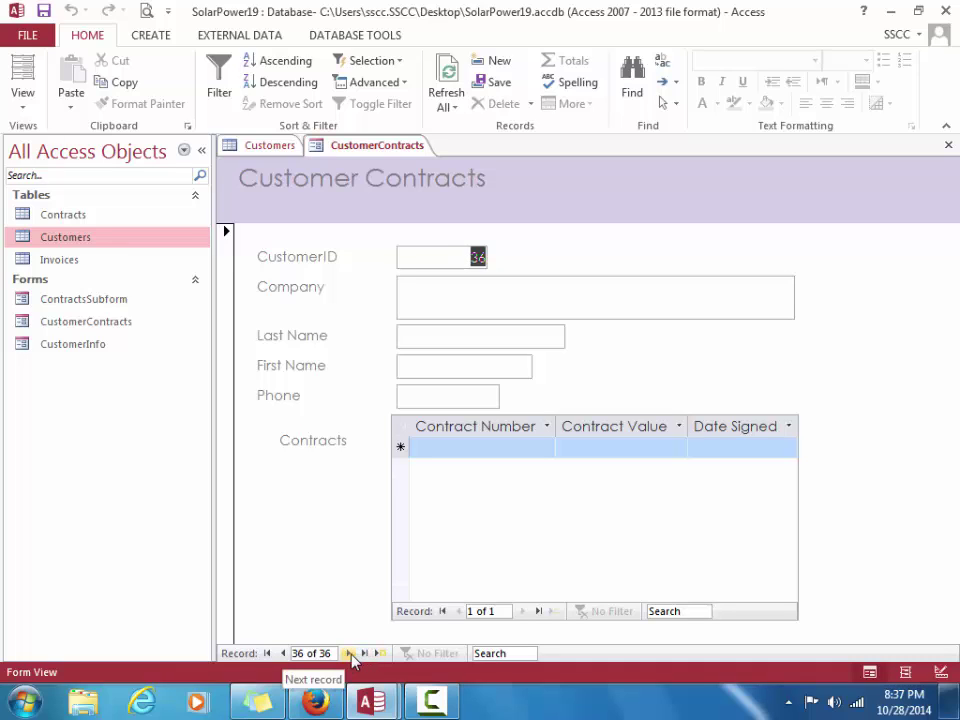
click(285, 654)
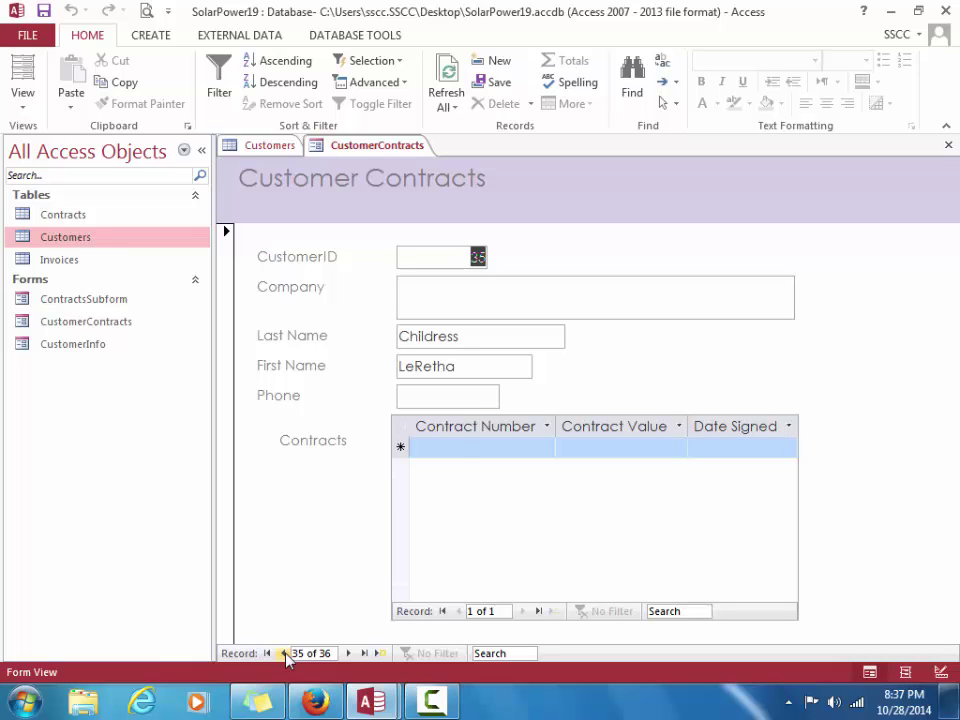
click(285, 653)
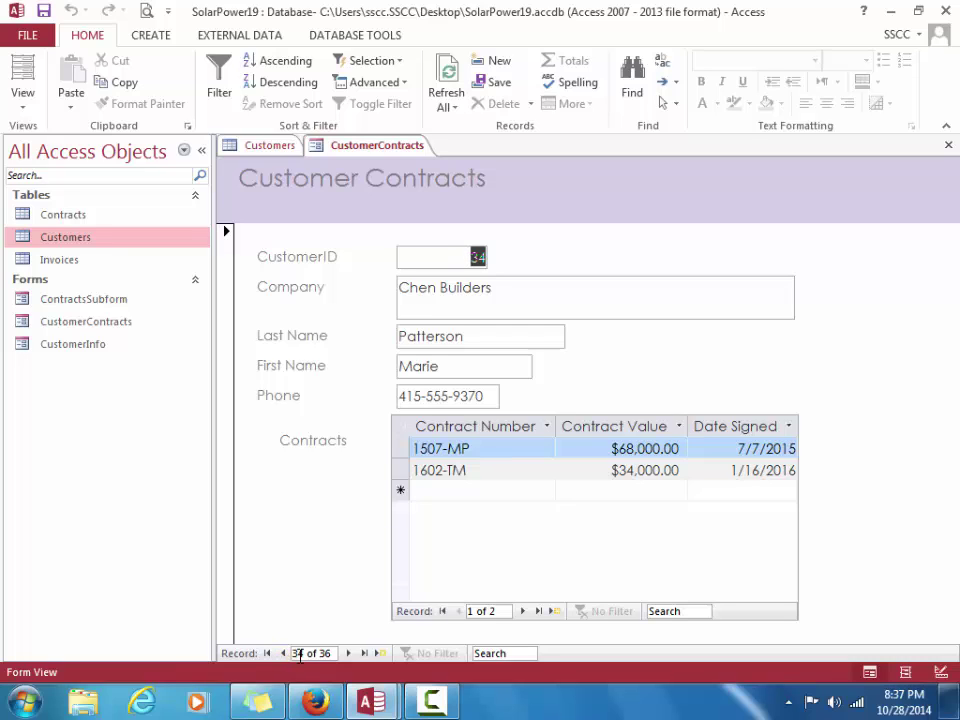
Jump to customer record 25, and move through its Contracts subform to the second contract and the last one
click(331, 653)
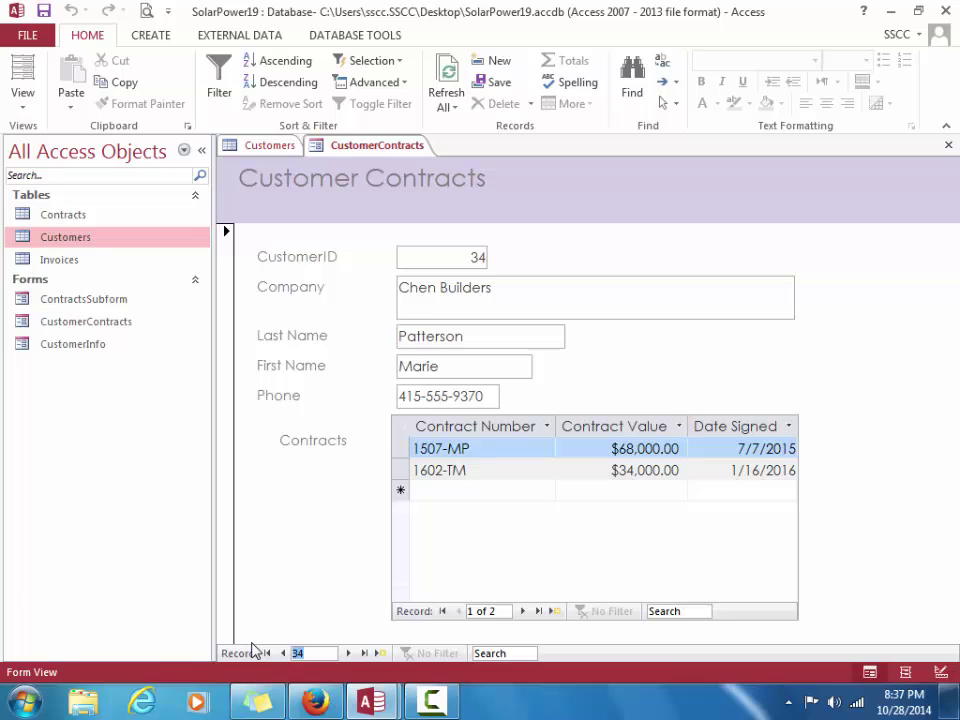
text(25)
key(Return)
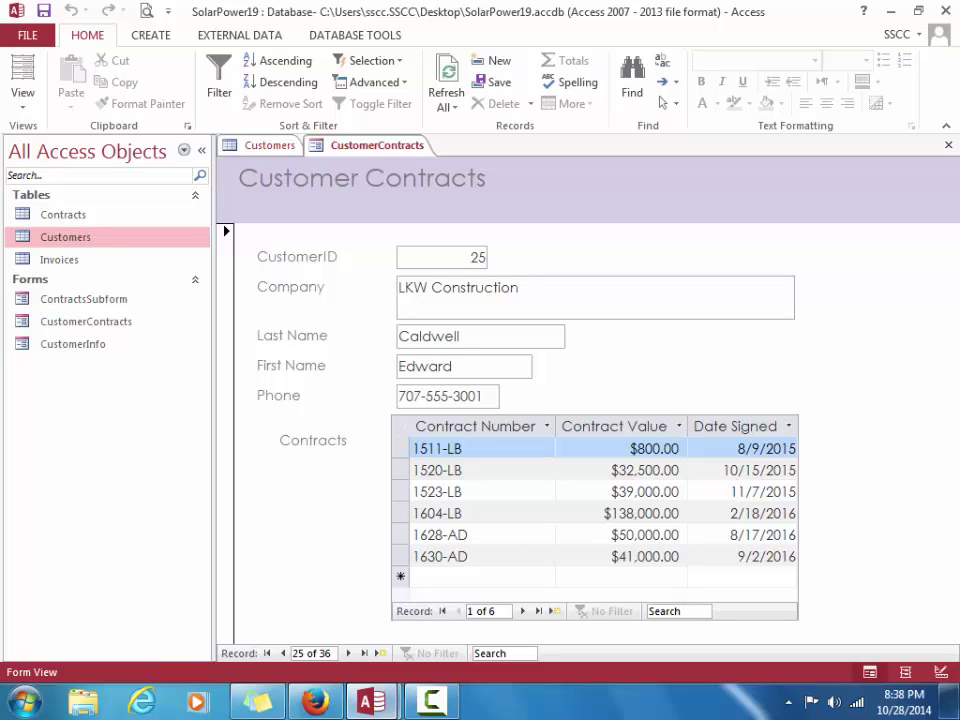
click(523, 611)
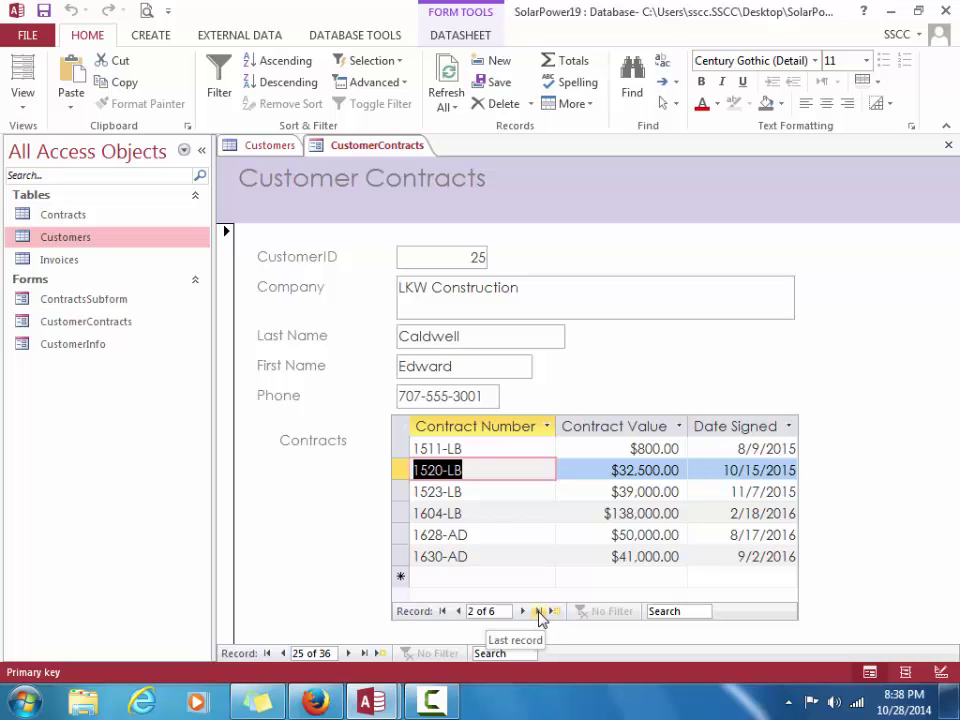
click(538, 611)
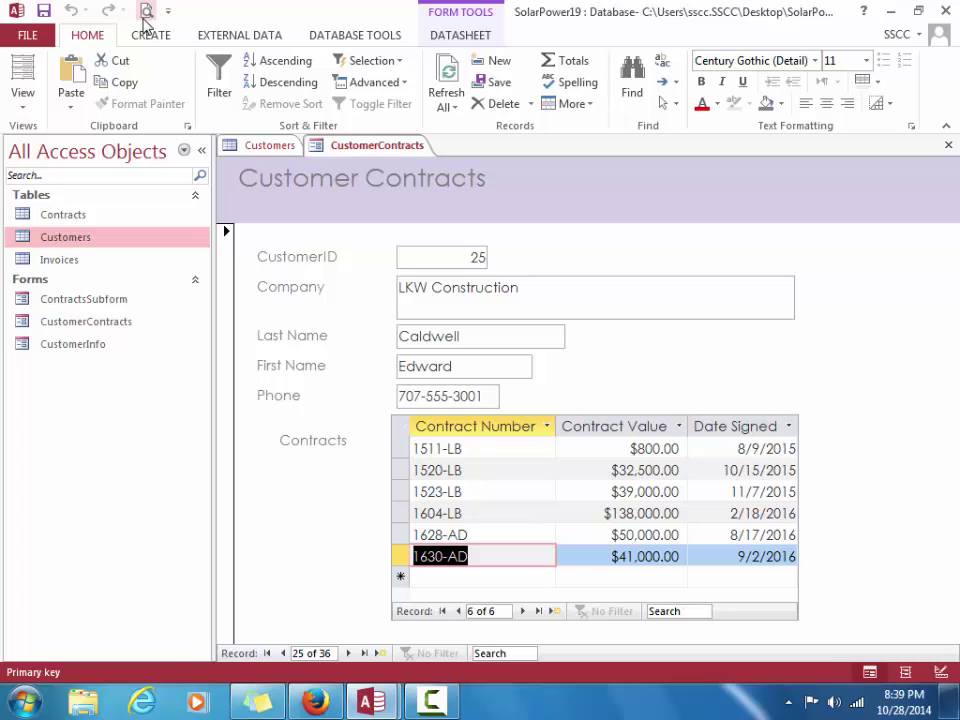
Check the form in Print Preview, and close both the CustomerContracts form and the Customers table
click(147, 12)
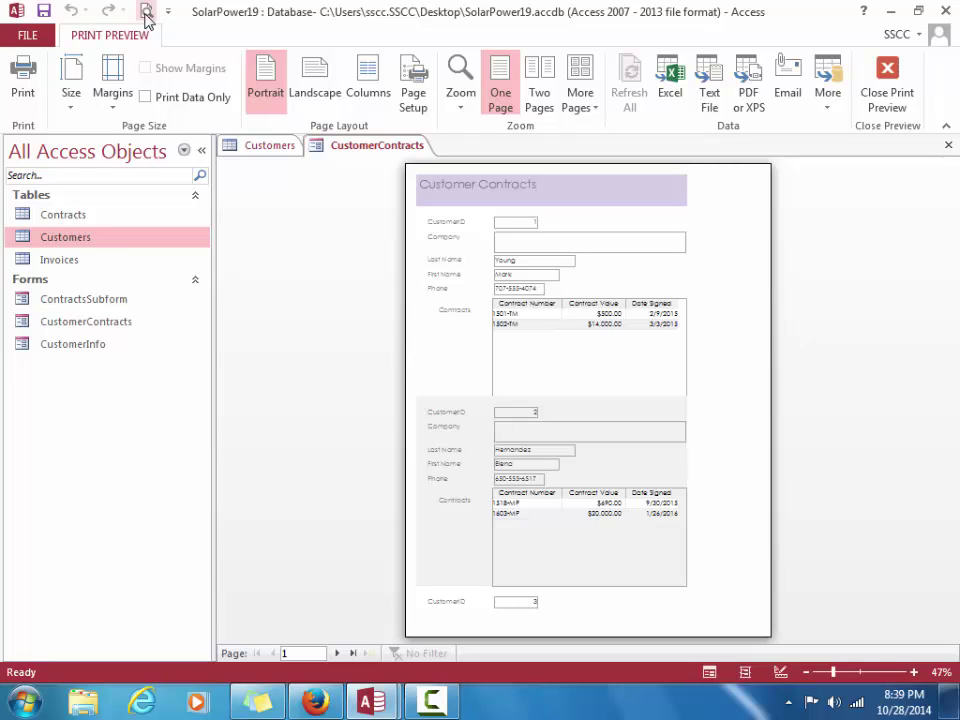
click(884, 80)
click(948, 145)
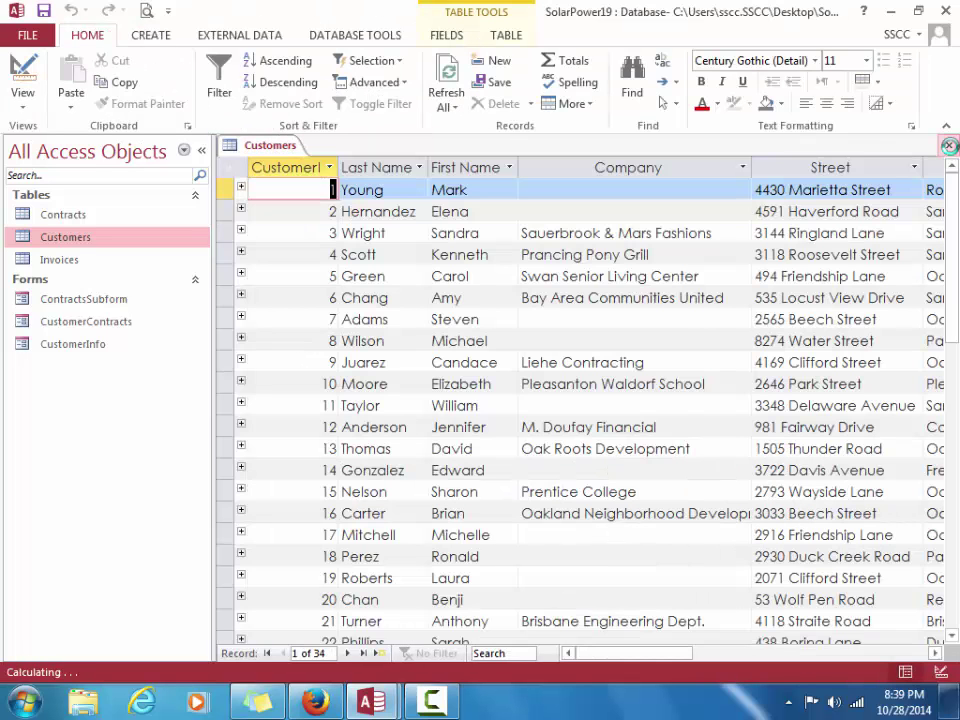
click(948, 145)
click(503, 405)
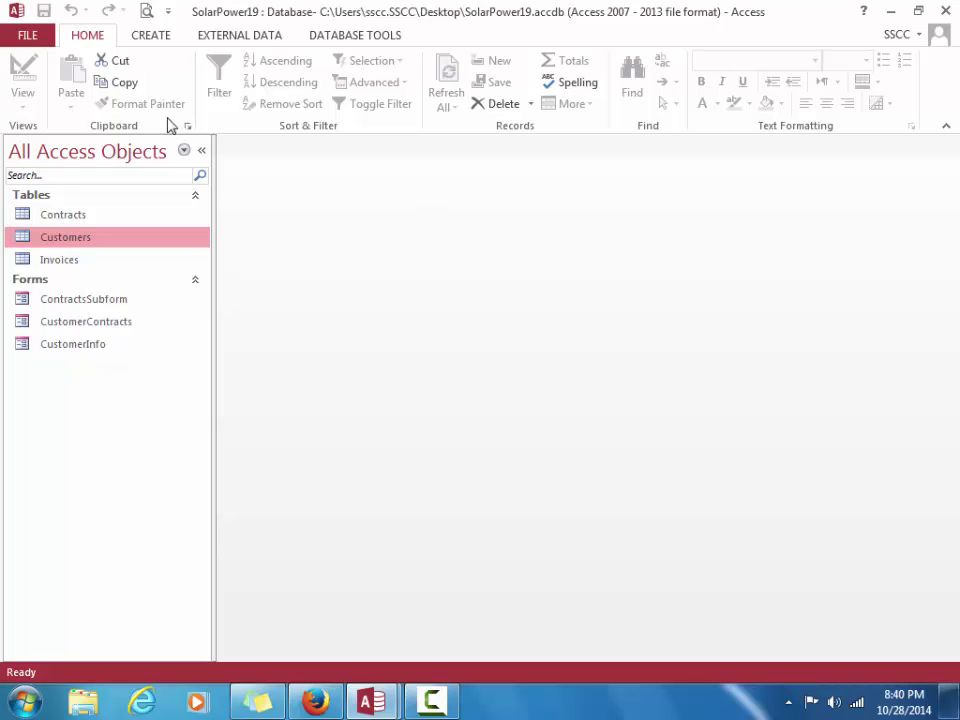
Start a report with the Report Wizard and add CustomerID, Company, FirstName and LastName from the Customers table, in that order
click(166, 38)
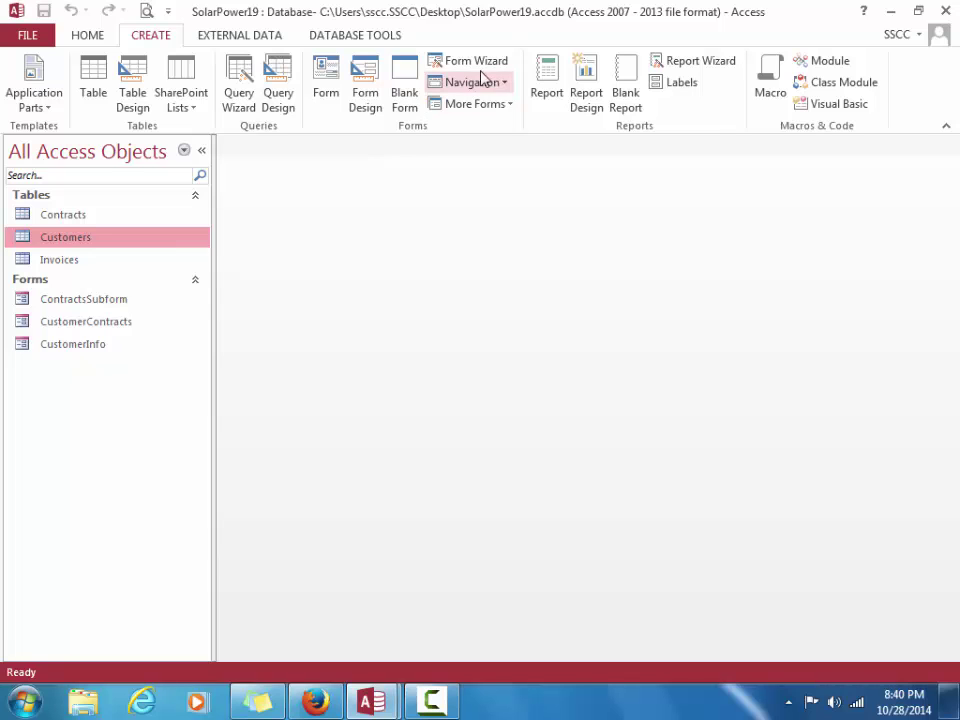
click(662, 64)
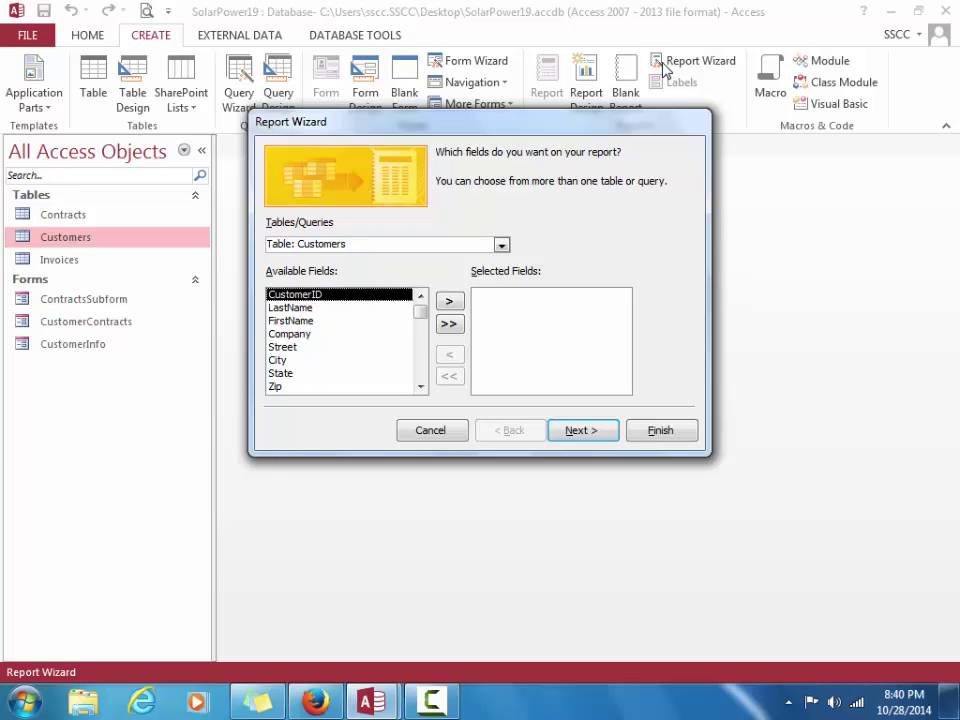
click(450, 302)
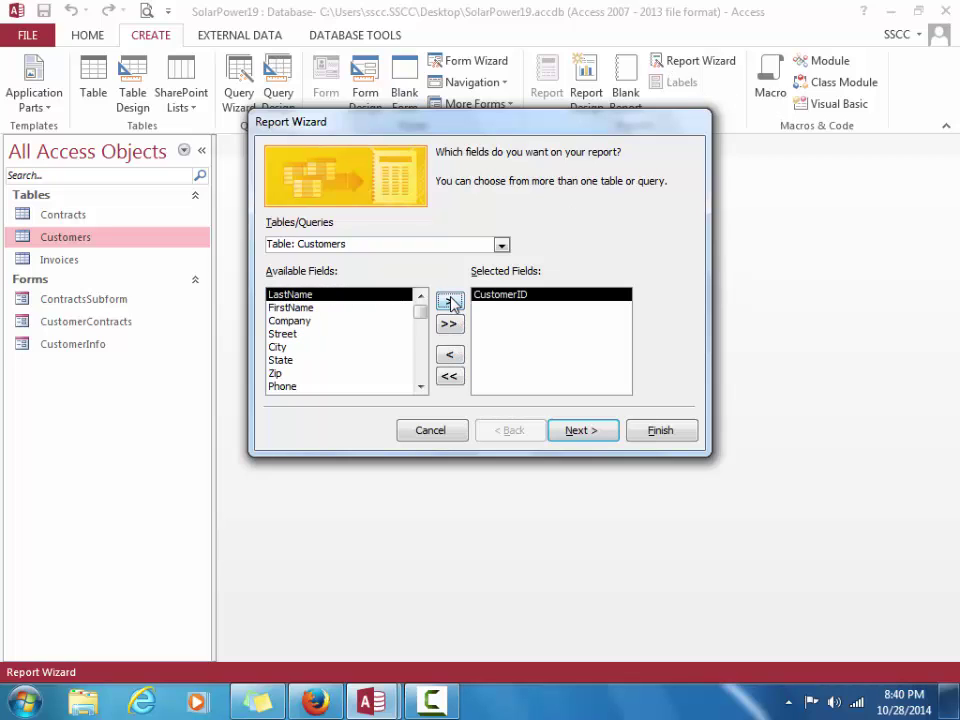
click(330, 321)
click(447, 303)
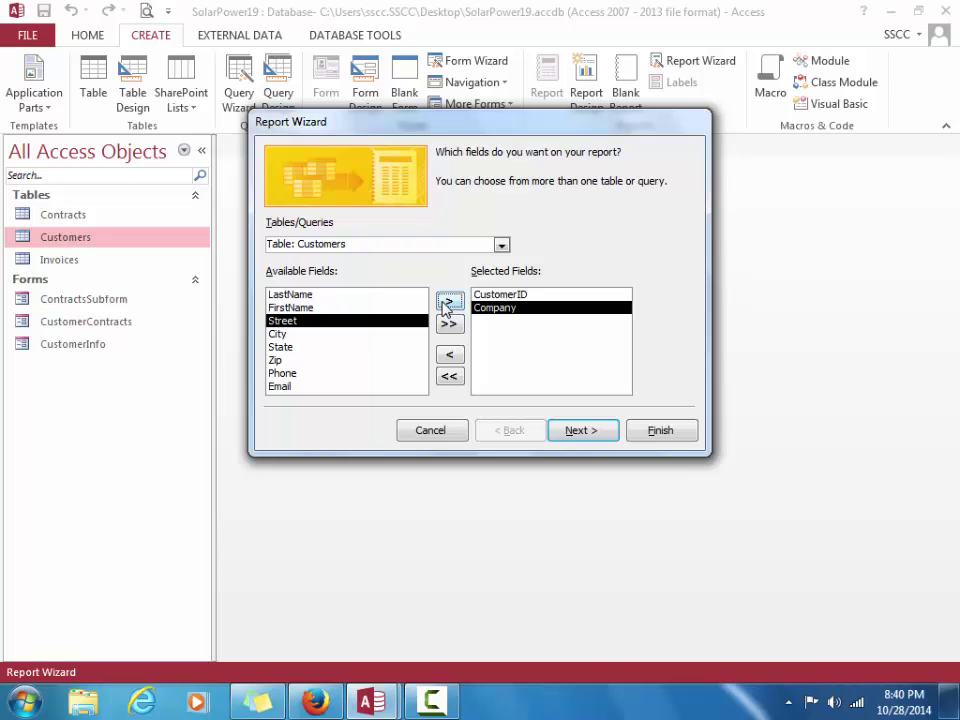
click(330, 308)
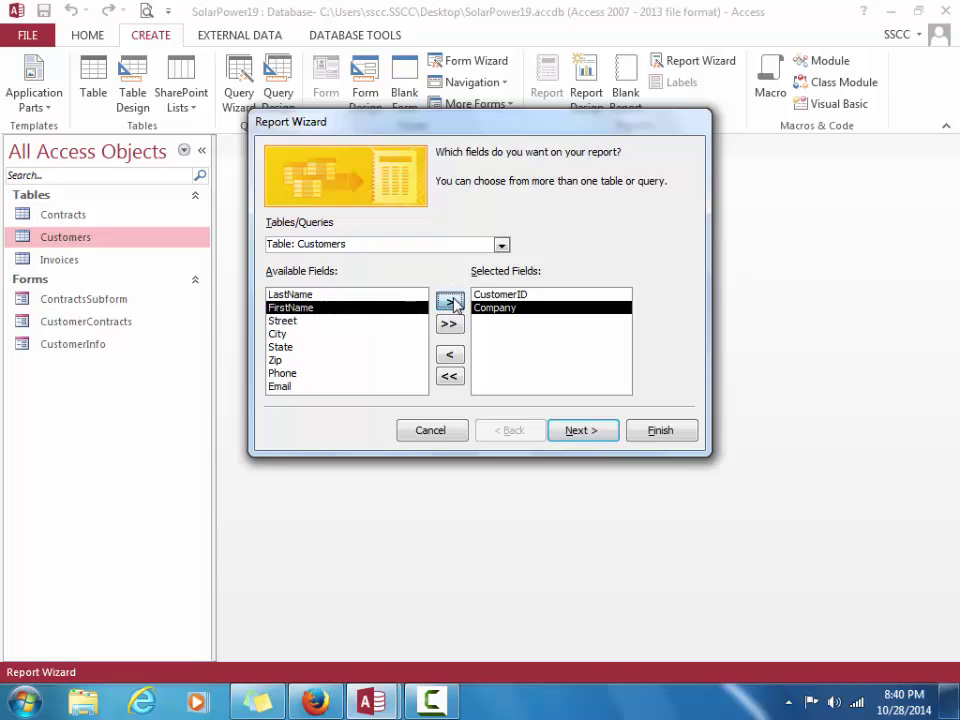
click(450, 302)
click(362, 295)
click(450, 302)
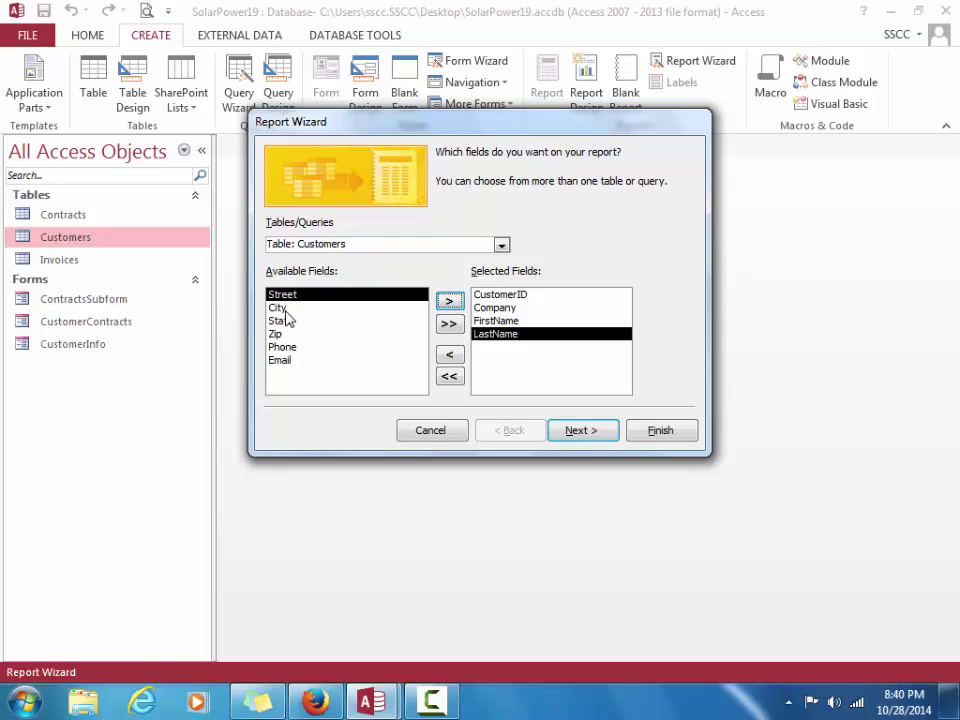
Add the City and Phone fields of the Customers table to the report's selected fields
click(286, 309)
click(450, 301)
click(325, 335)
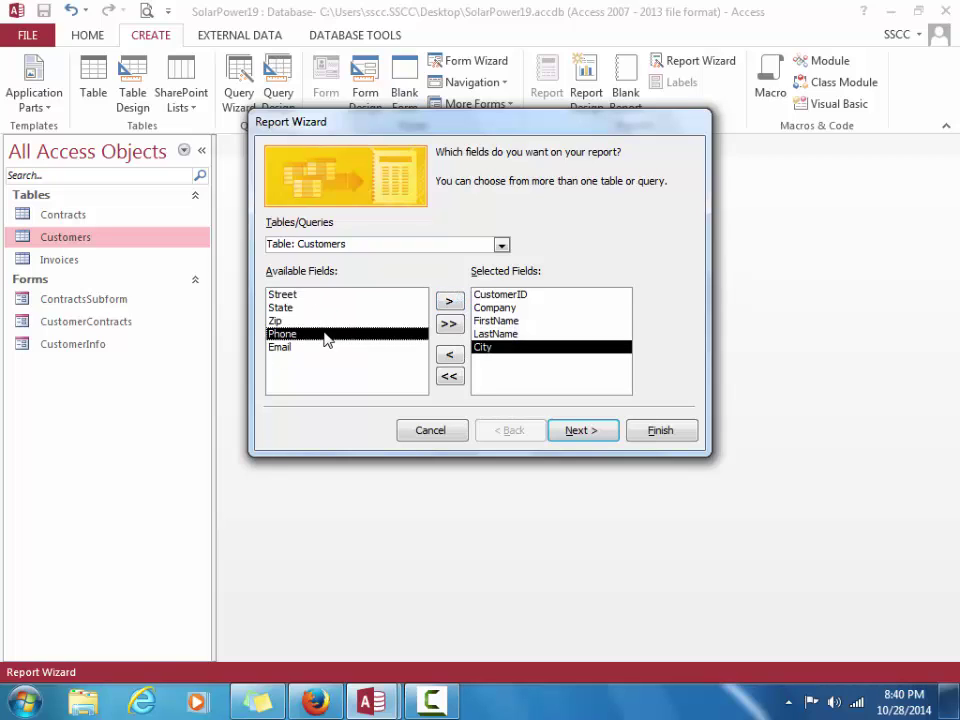
click(450, 302)
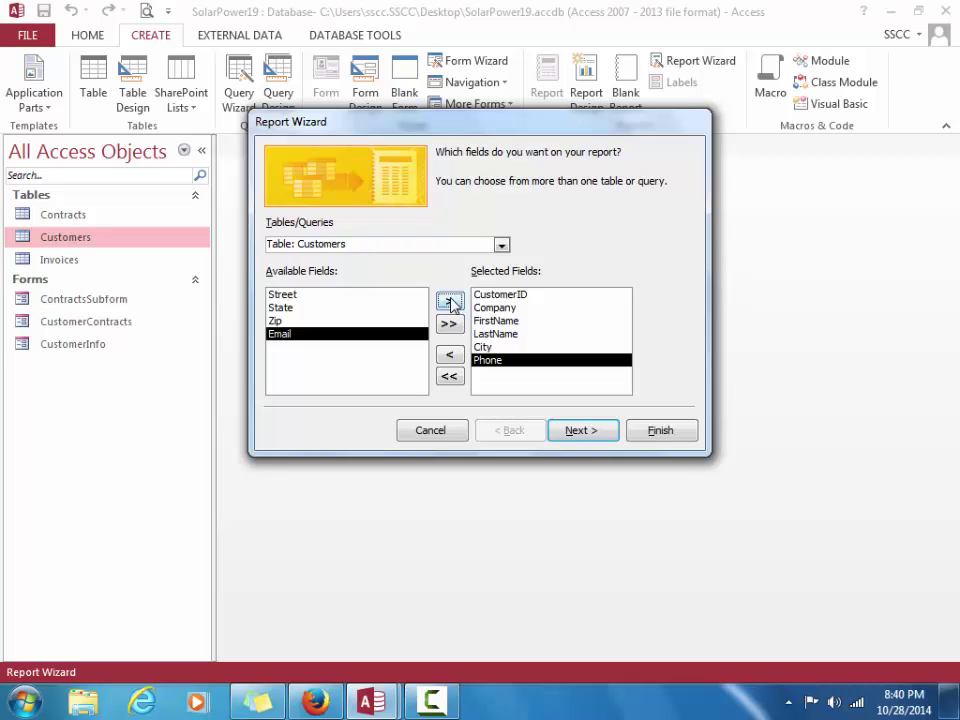
Add ContractID, ContractValue and DateSigned from the Contracts table, leaving out its CustomerID, and continue to the data view options
click(502, 245)
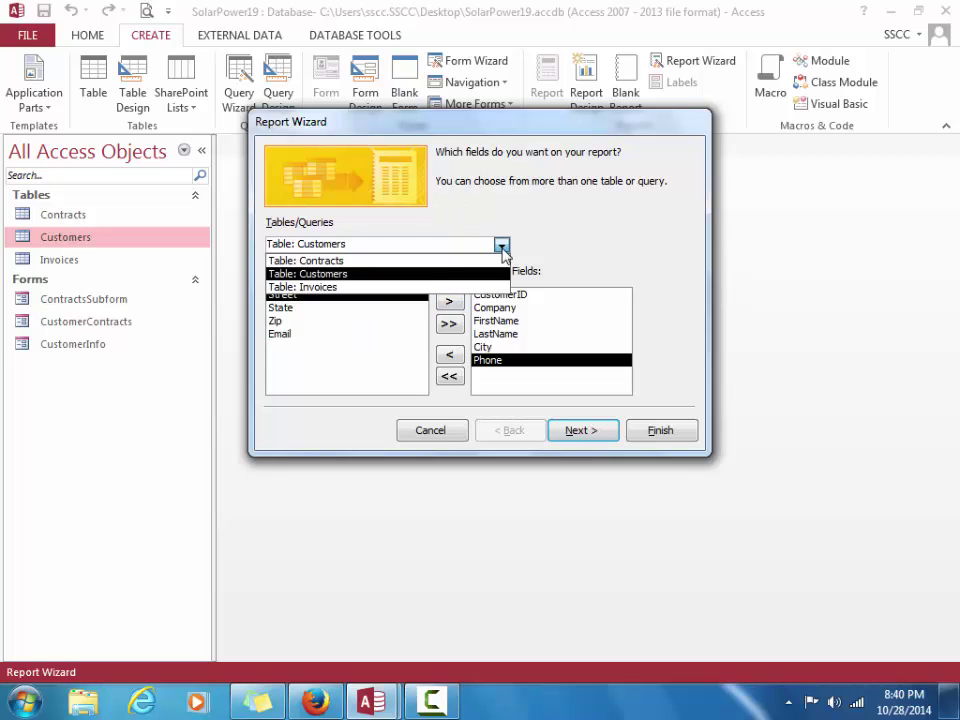
click(434, 262)
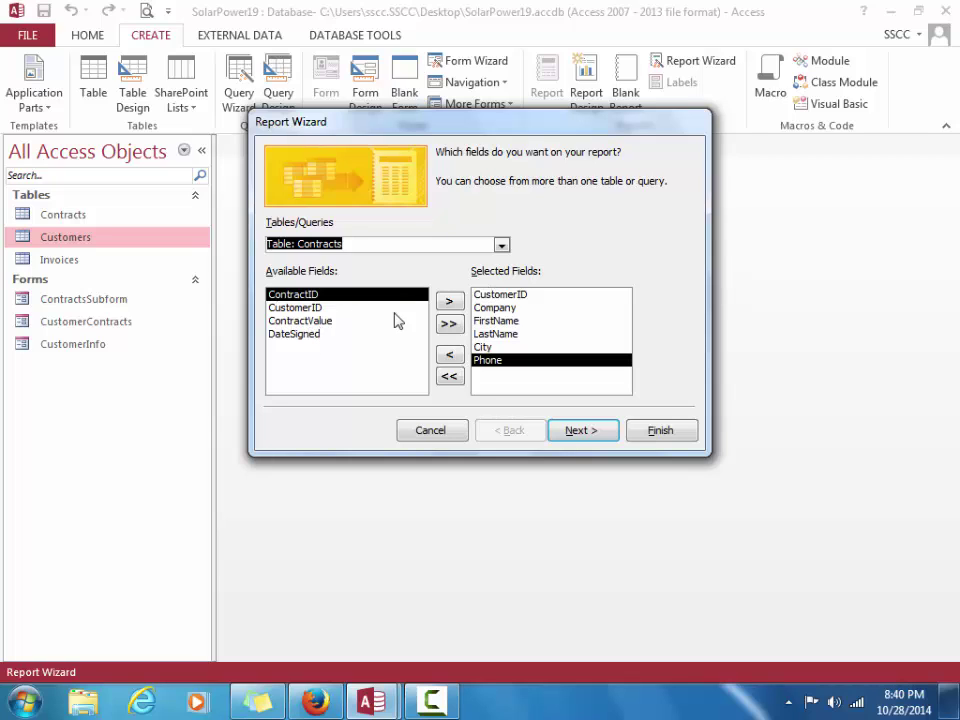
click(448, 325)
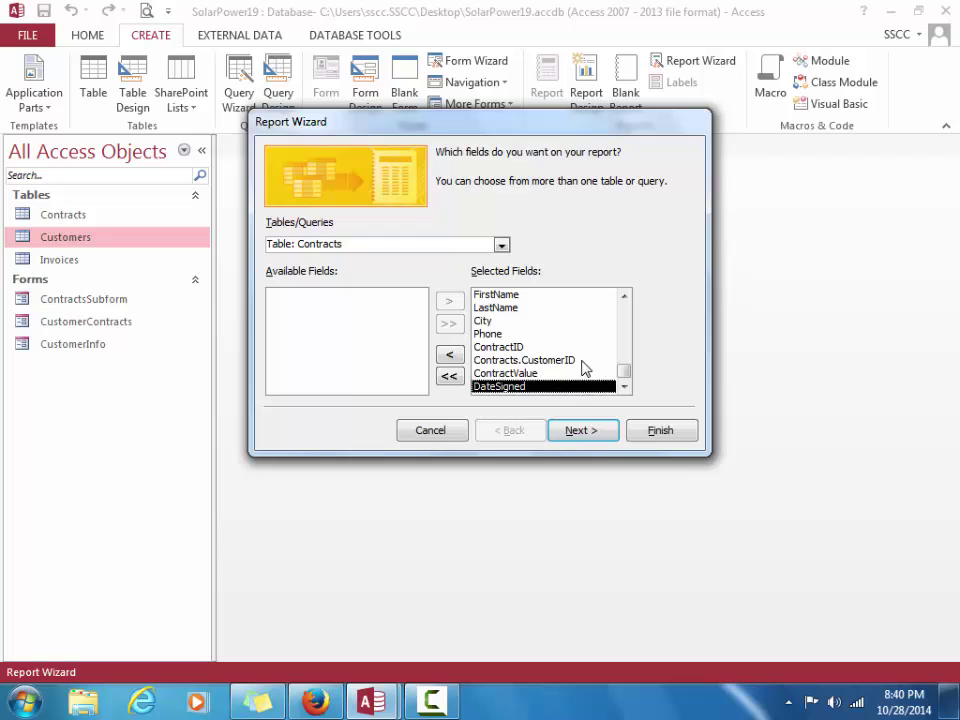
click(585, 362)
click(449, 356)
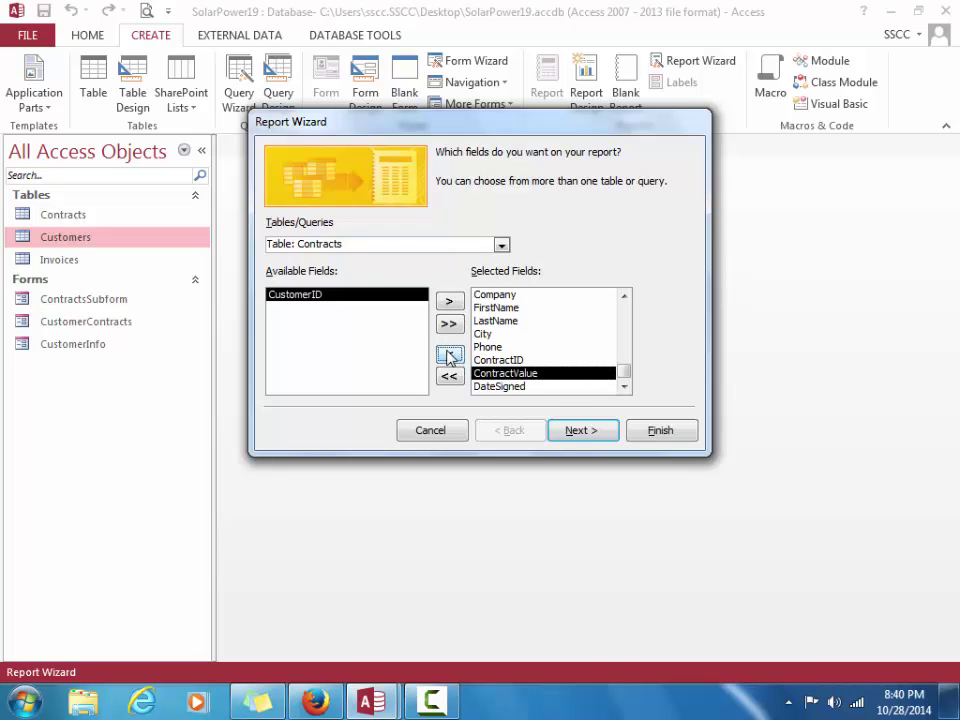
click(575, 440)
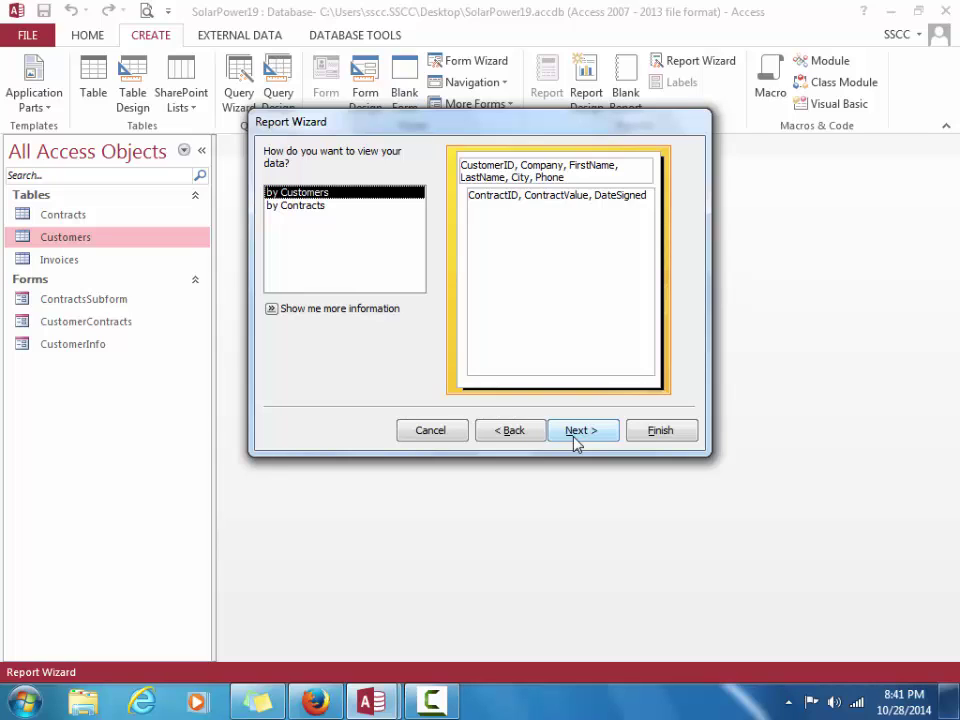
View the report data by Customers, add no extra grouping levels, and sort the detail records by DateSigned in ascending order
click(575, 440)
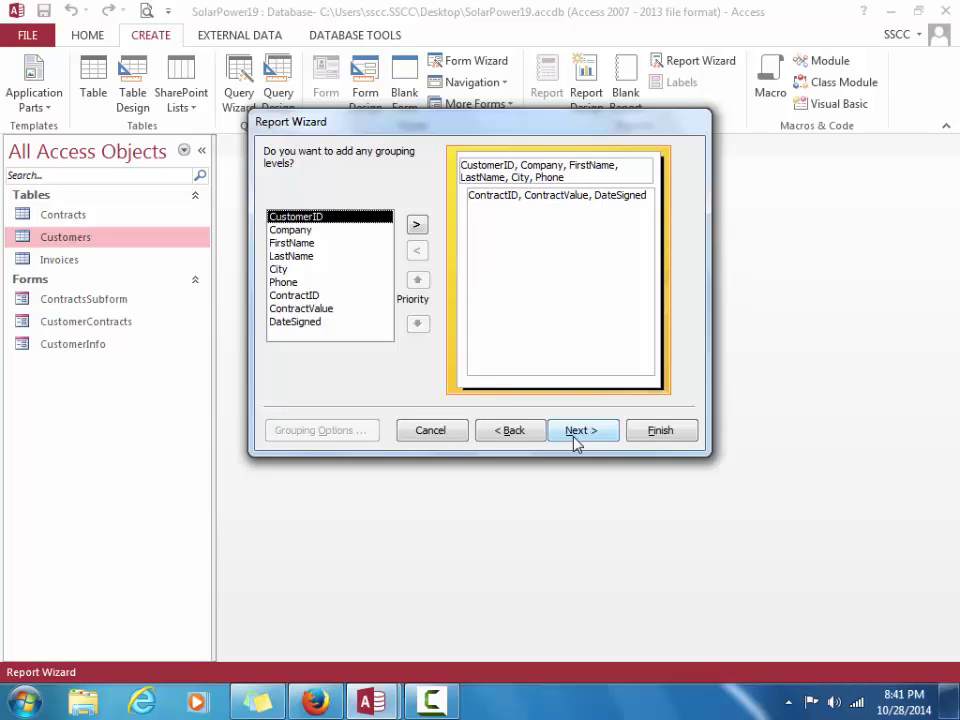
click(580, 431)
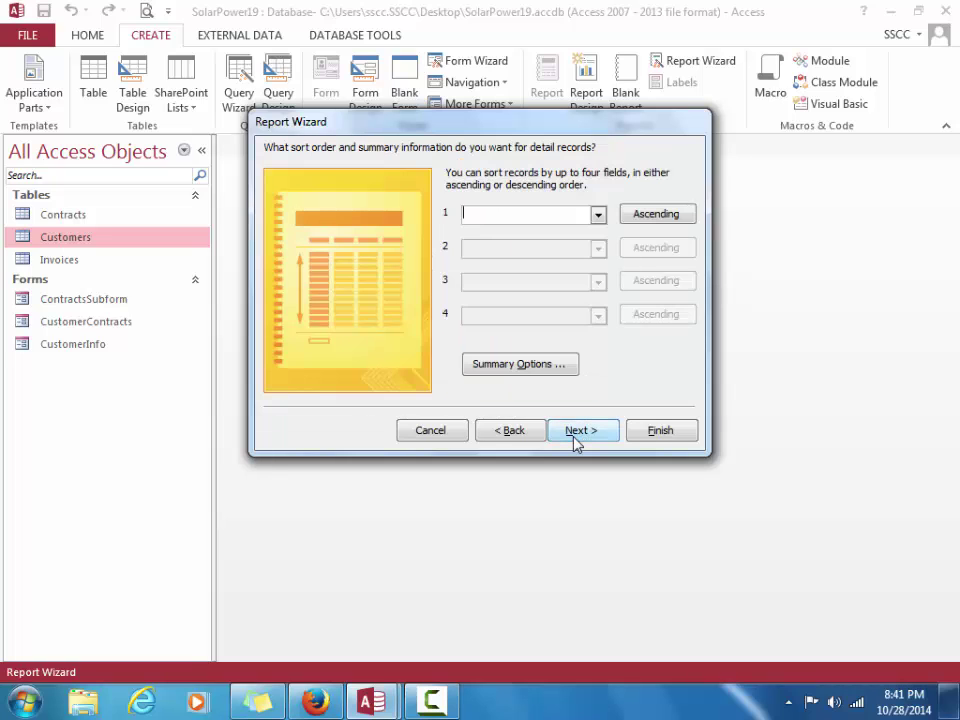
text(DateSigned)
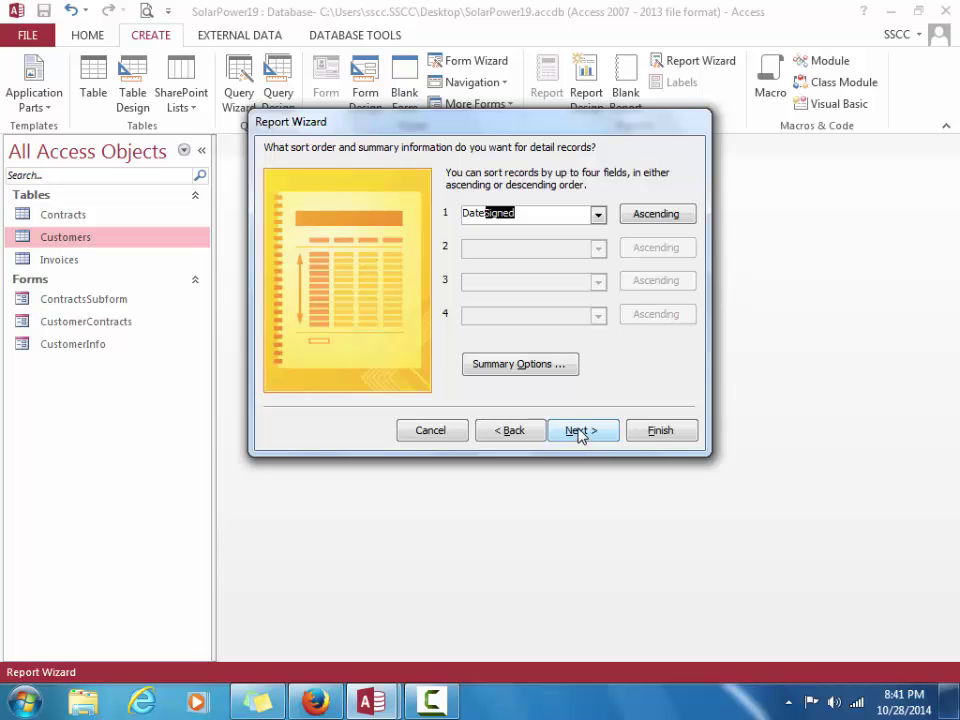
click(580, 432)
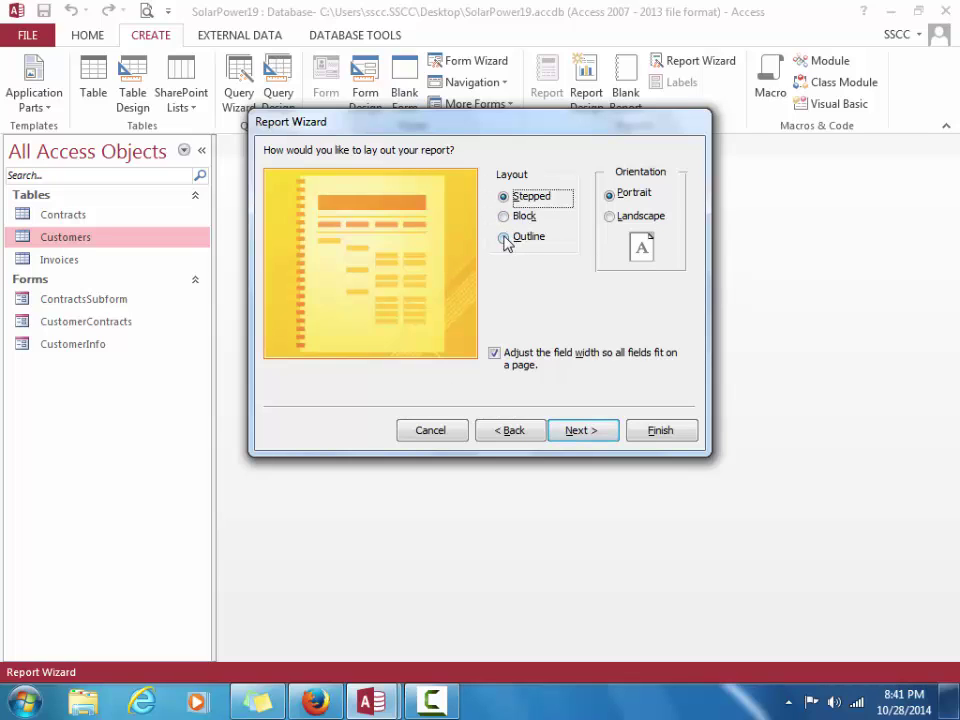
Choose the Outline layout with Landscape orientation for the report, and continue to the report title
click(504, 239)
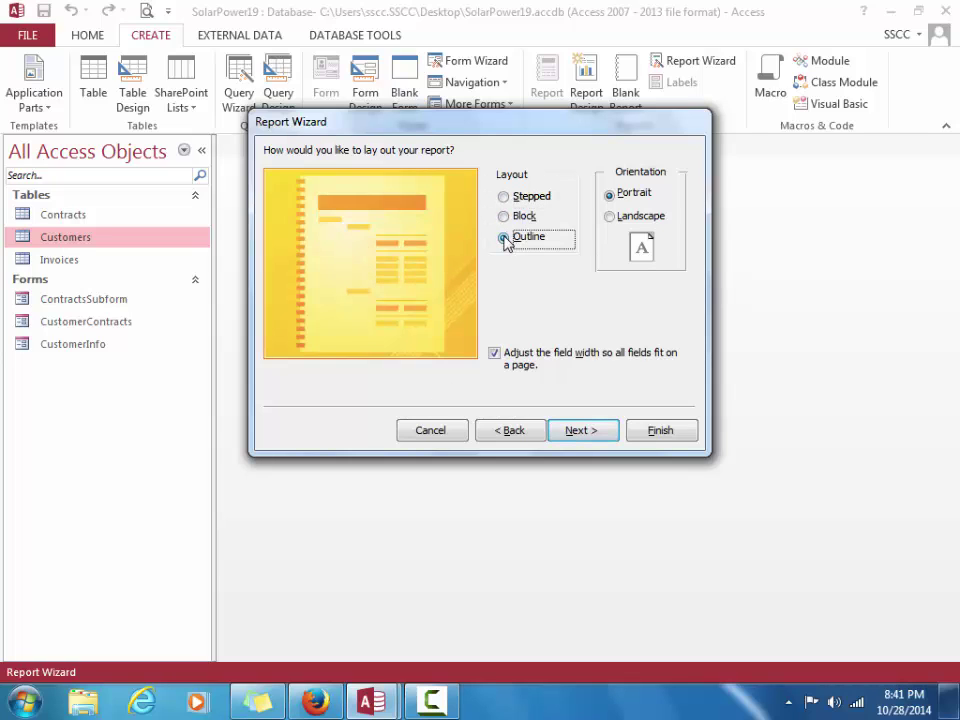
click(610, 217)
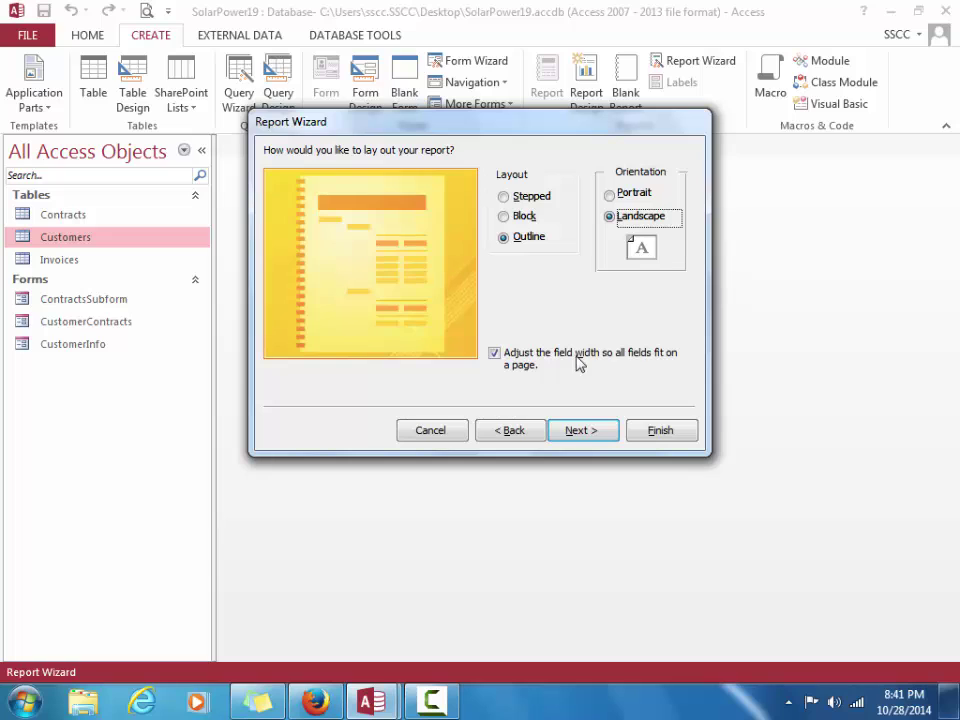
click(577, 431)
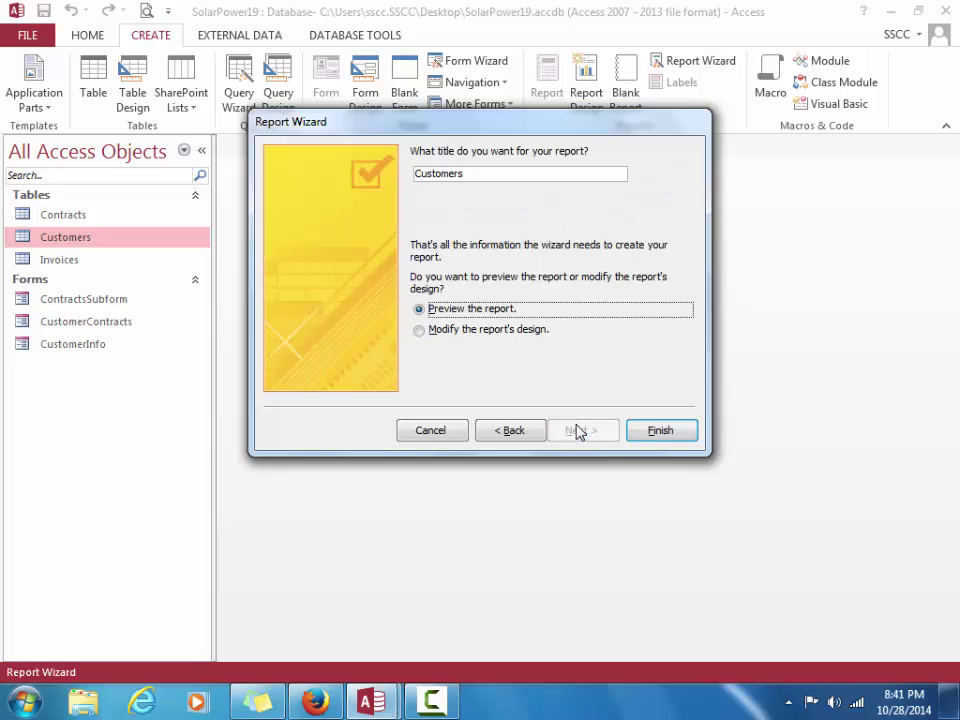
Title the report CustomersAndContracts and finish the wizard with the report shown in preview
click(500, 173)
key(Caps_Lock)
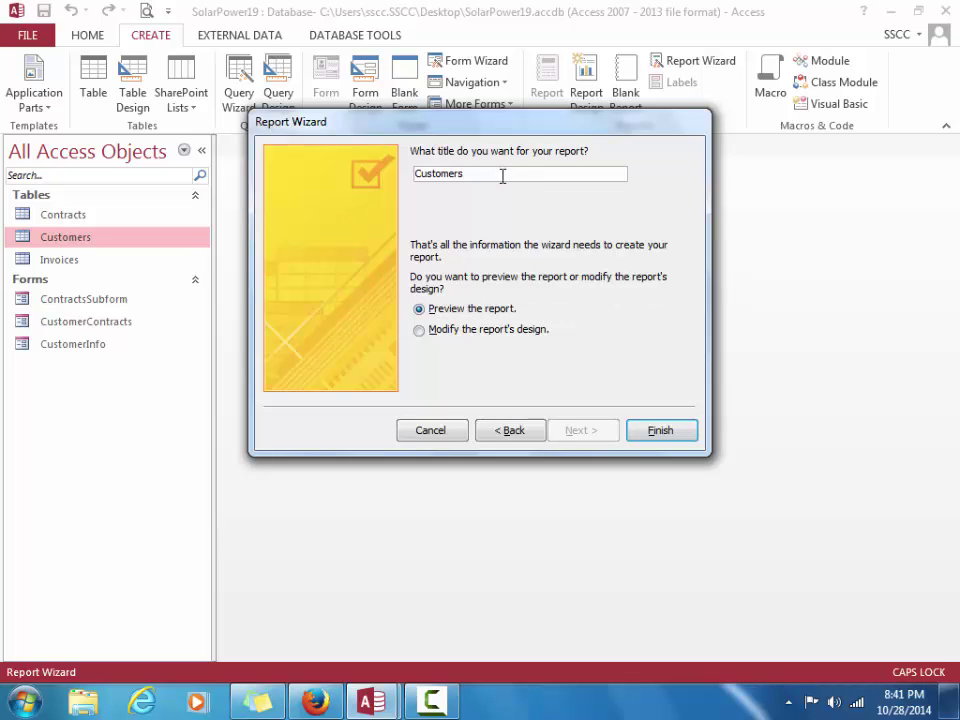
text(A)
key(Caps_Lock)
text(ndCo)
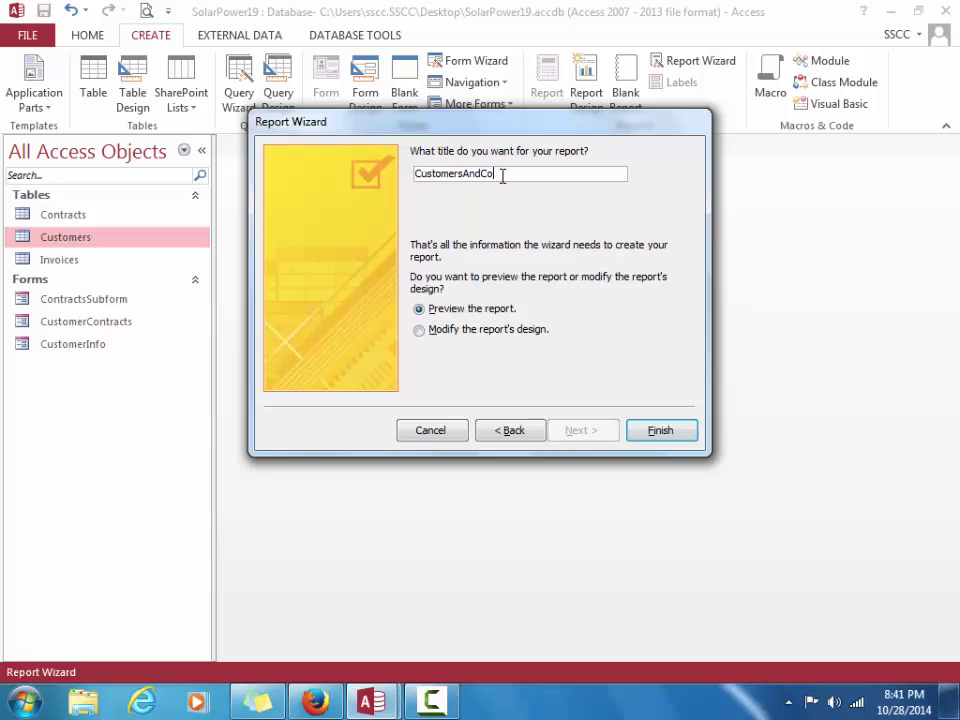
text(ntracts)
click(664, 431)
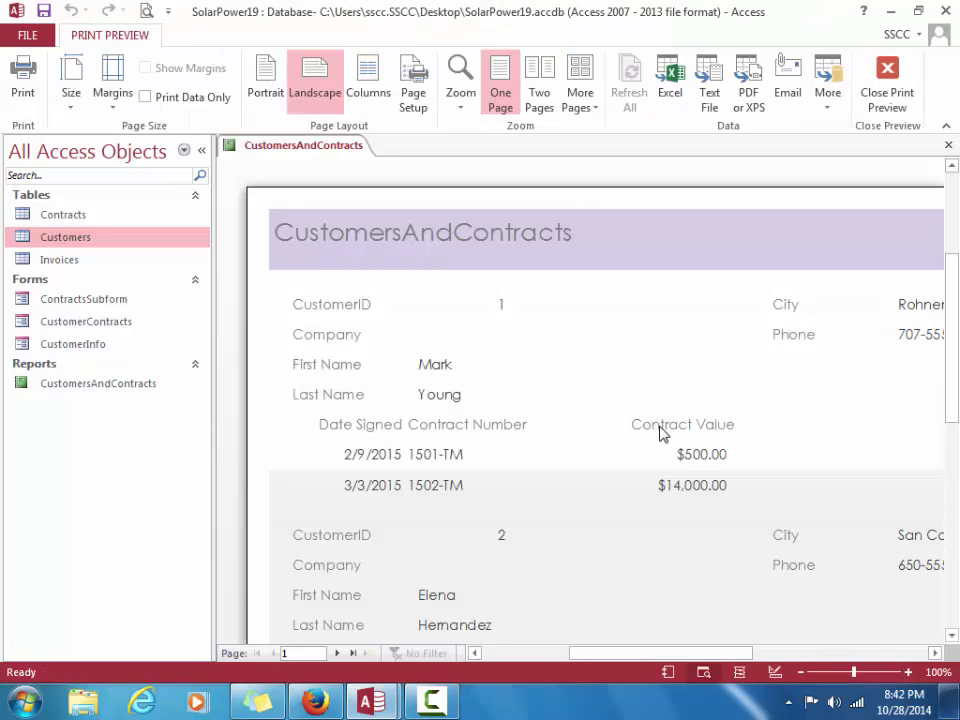
Zoom the print preview so the whole first page fits, and examine the report's page layout
click(842, 675)
click(827, 670)
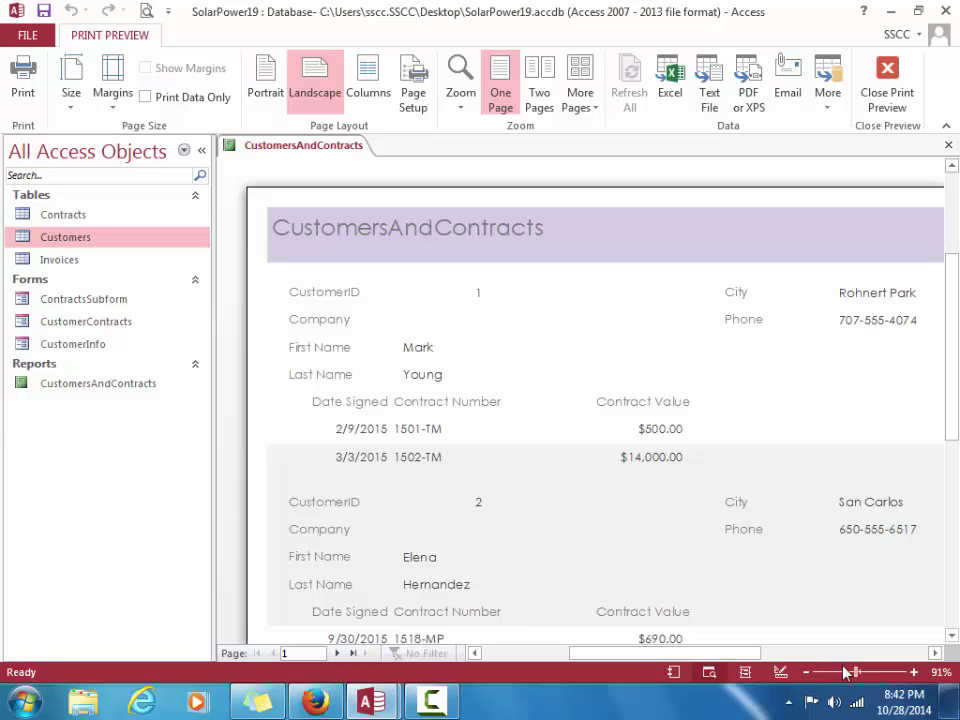
mouse_move(857, 673)
mouse_down()
mouse_move(833, 675)
mouse_move(843, 675)
mouse_up()
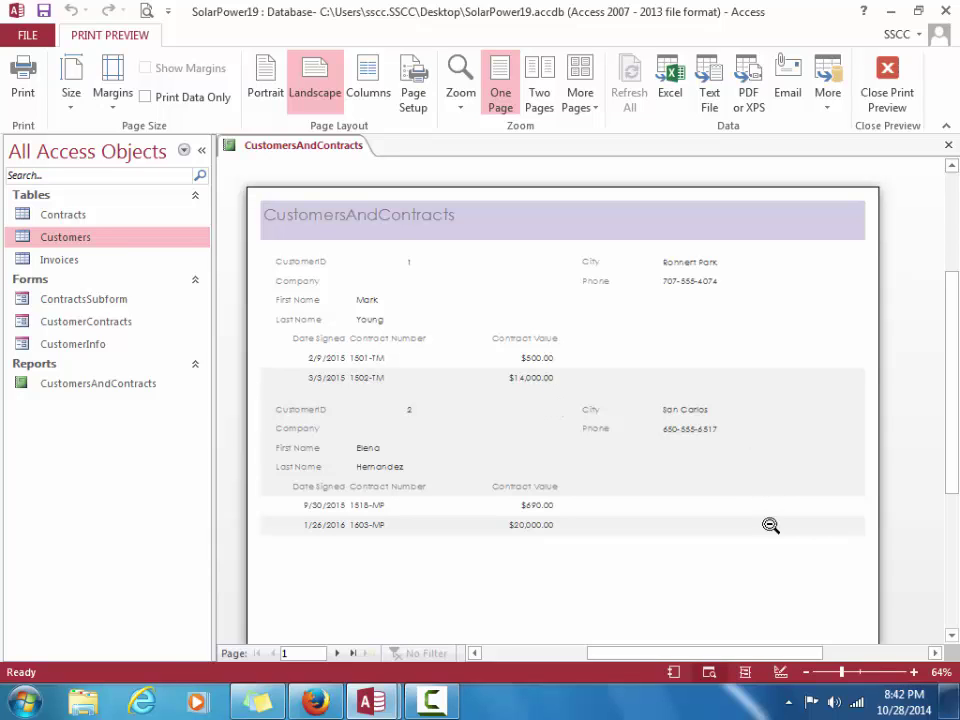
click(805, 673)
click(805, 673)
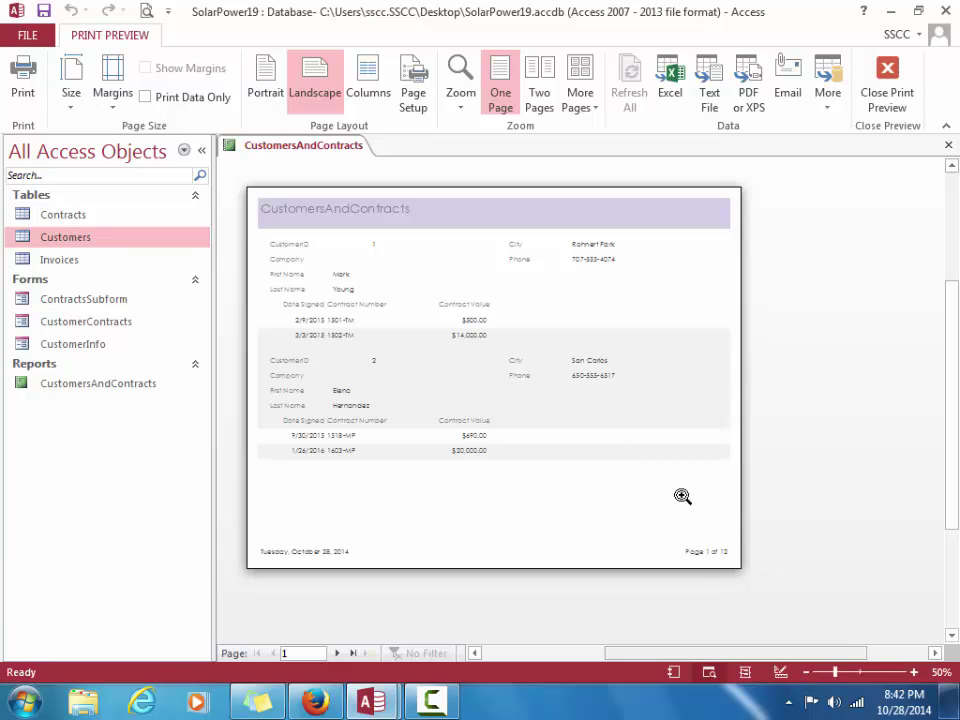
click(469, 362)
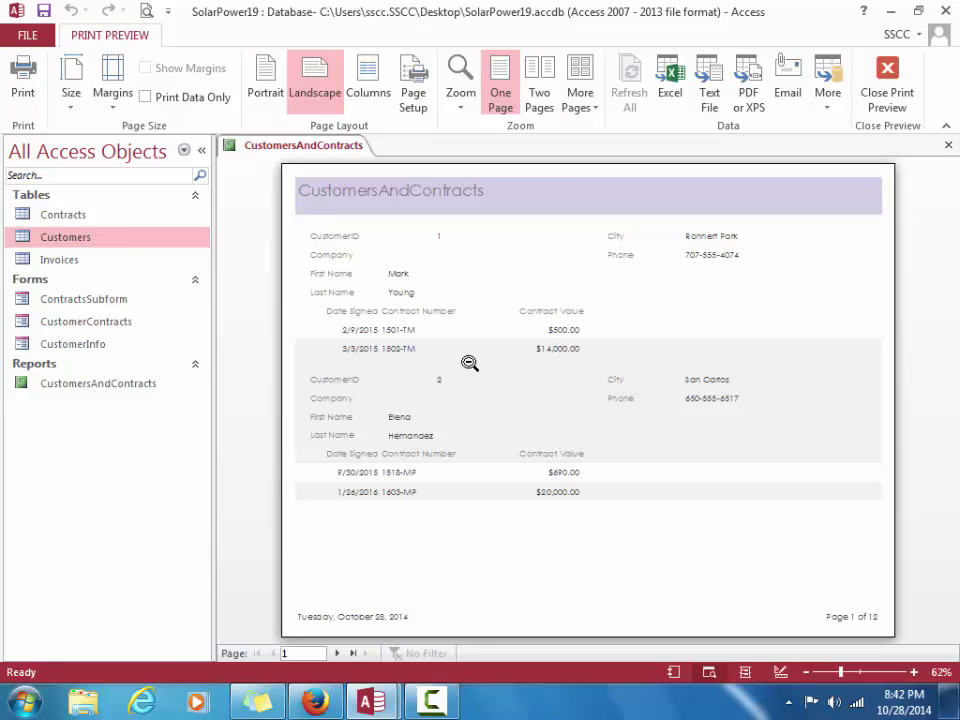
Close the print preview and switch the CustomersAndContracts report to Layout View
click(890, 75)
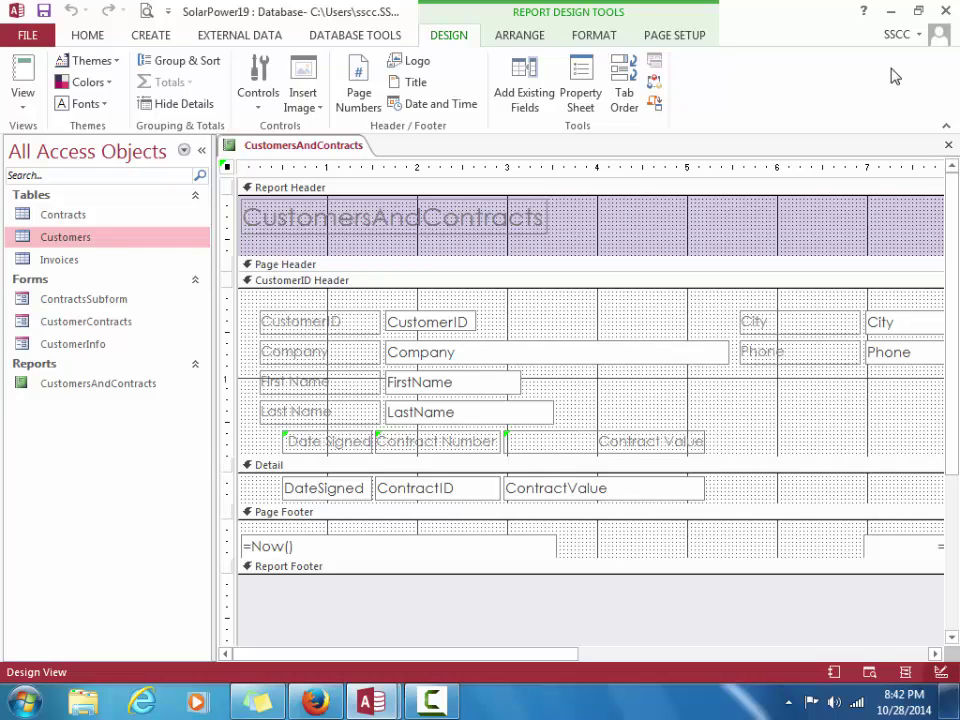
click(29, 104)
click(68, 222)
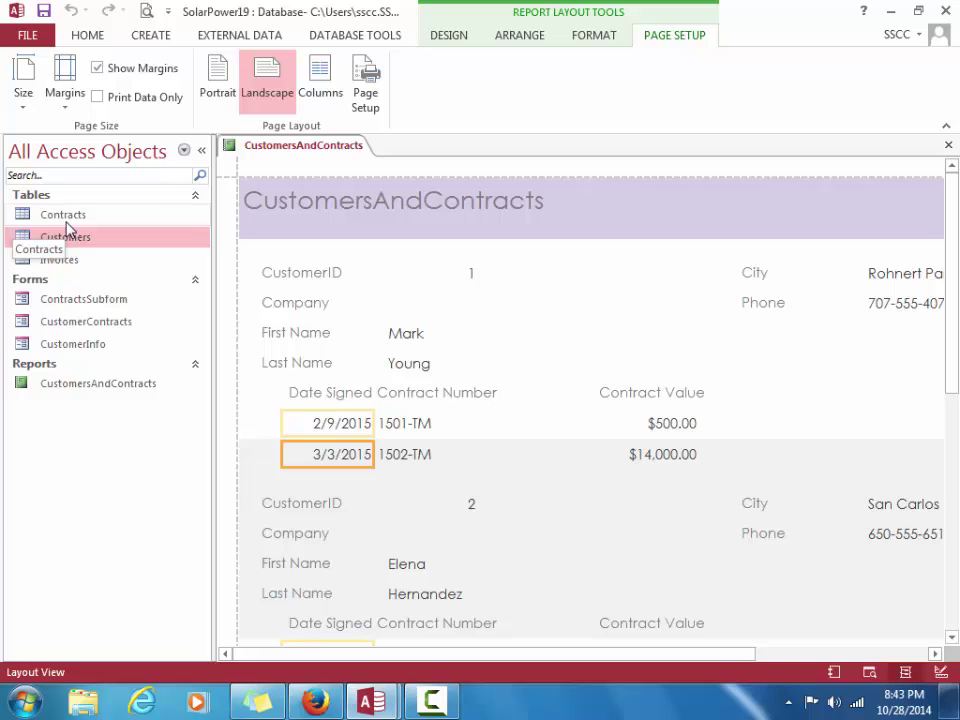
Apply the Ion Boardroom theme to the report
click(452, 37)
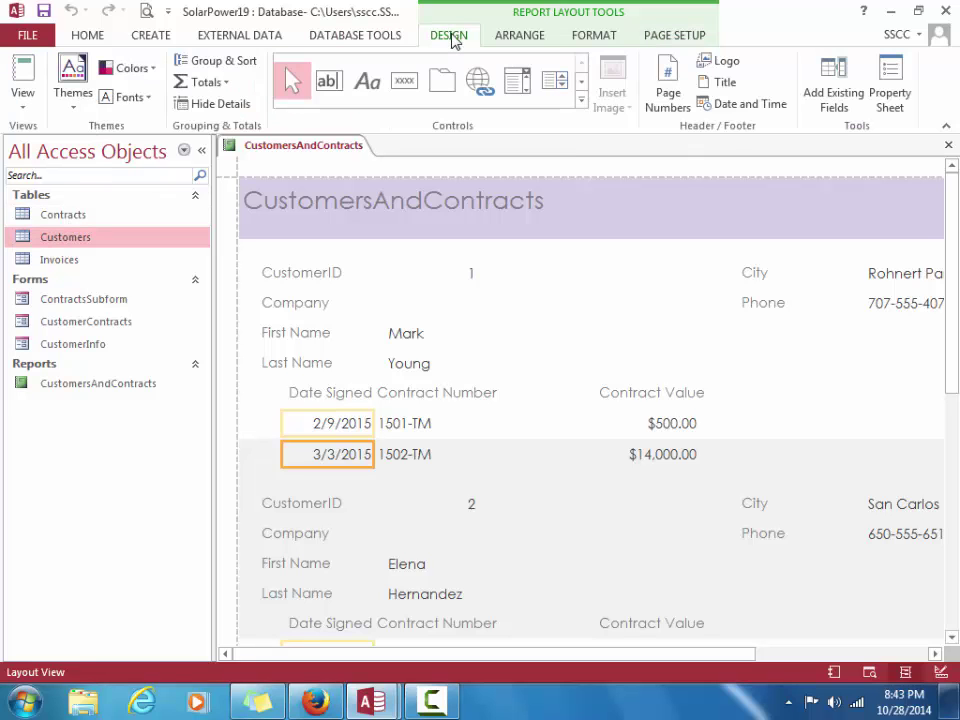
click(71, 112)
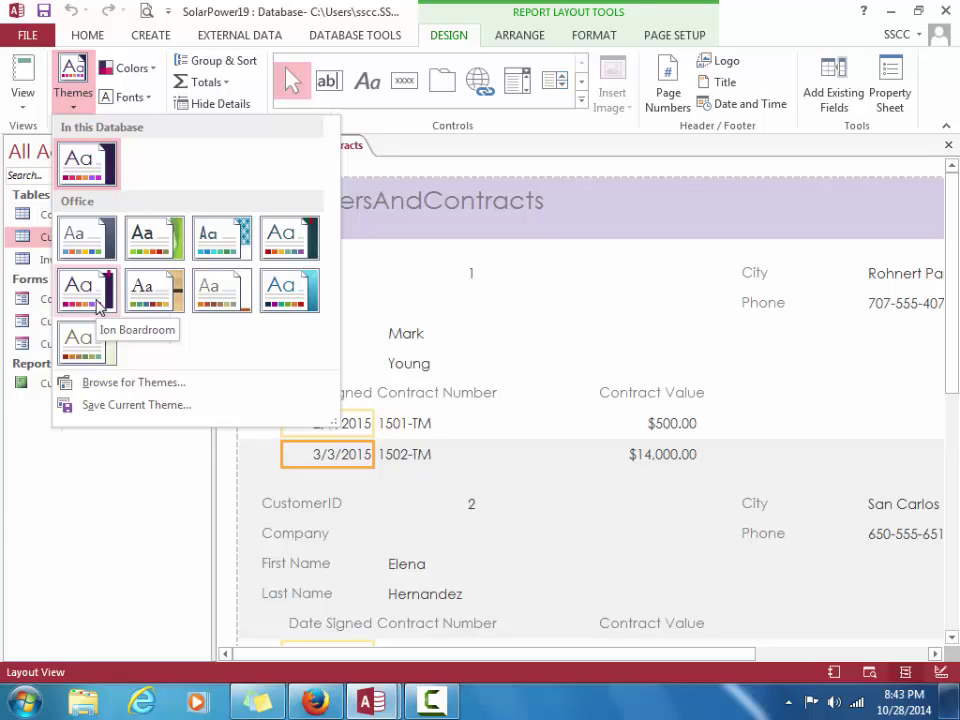
click(97, 305)
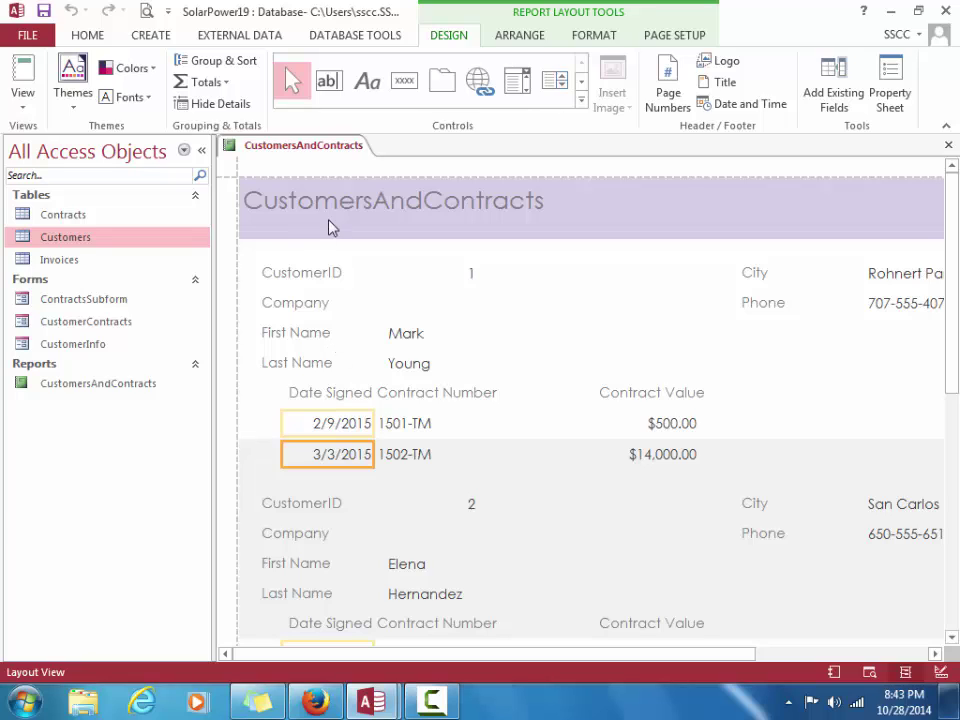
Edit the title in the report header to read "Customers and Contracts", with spaces and a lowercase "and"
click(365, 211)
click(376, 205)
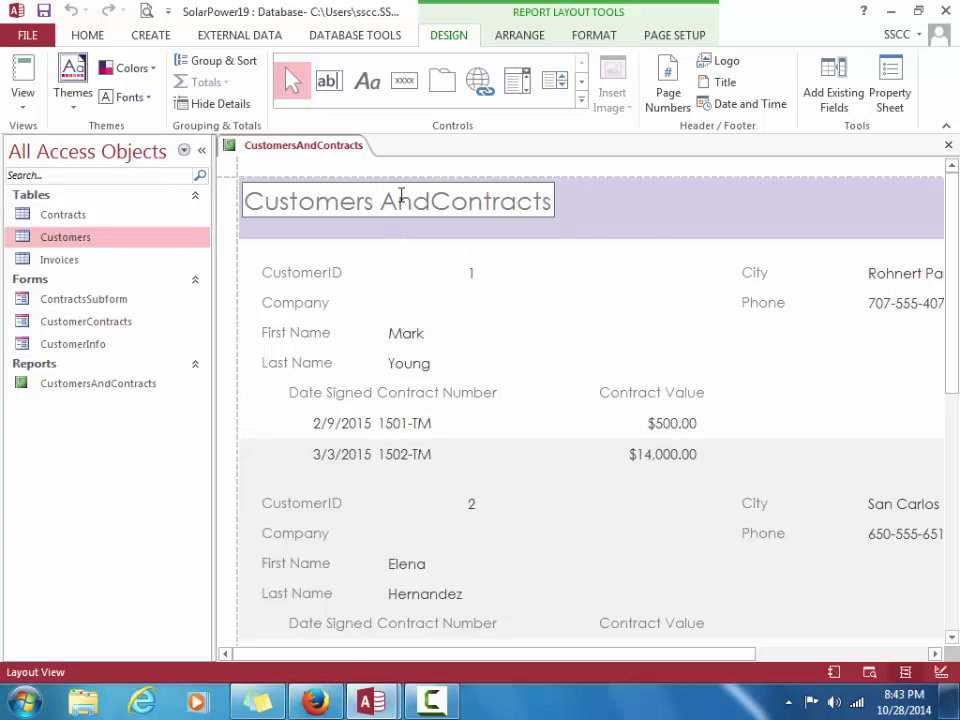
key(Delete)
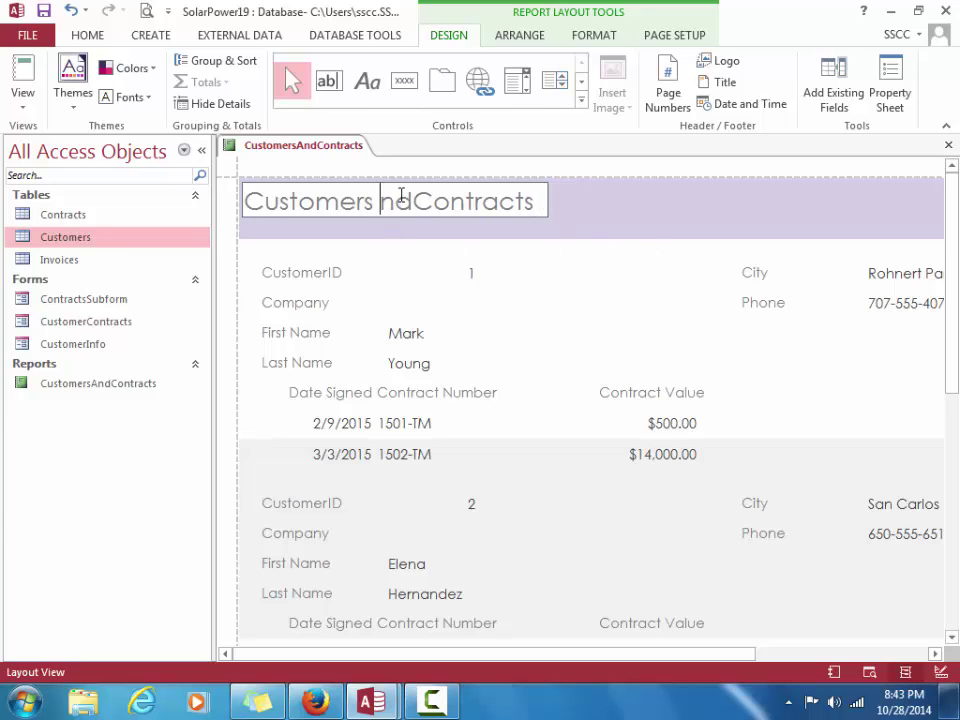
text(a)
click(430, 200)
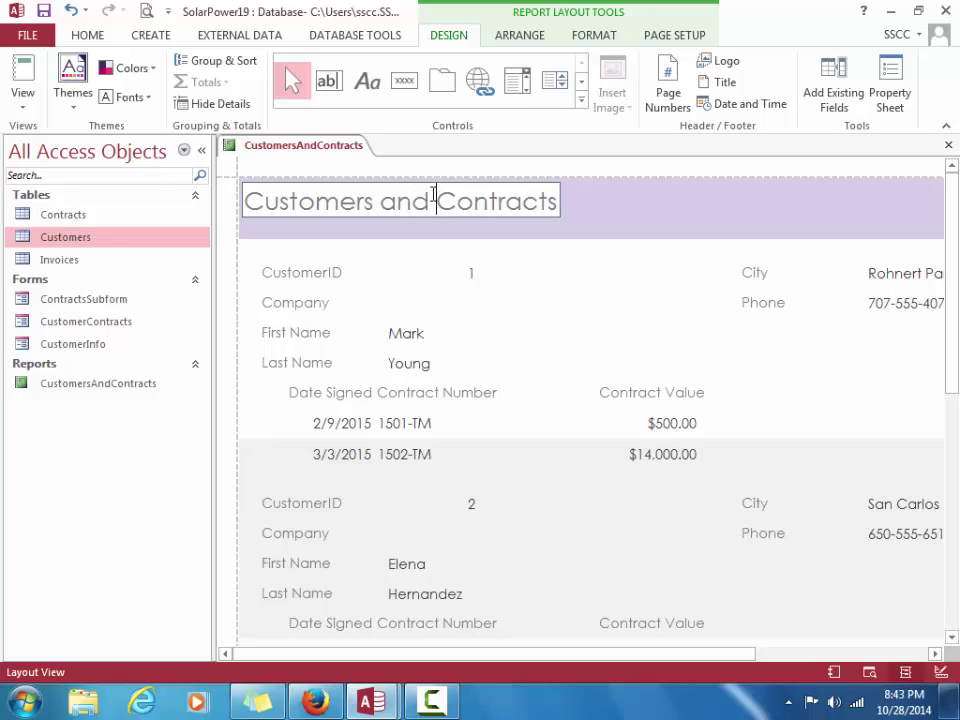
click(572, 336)
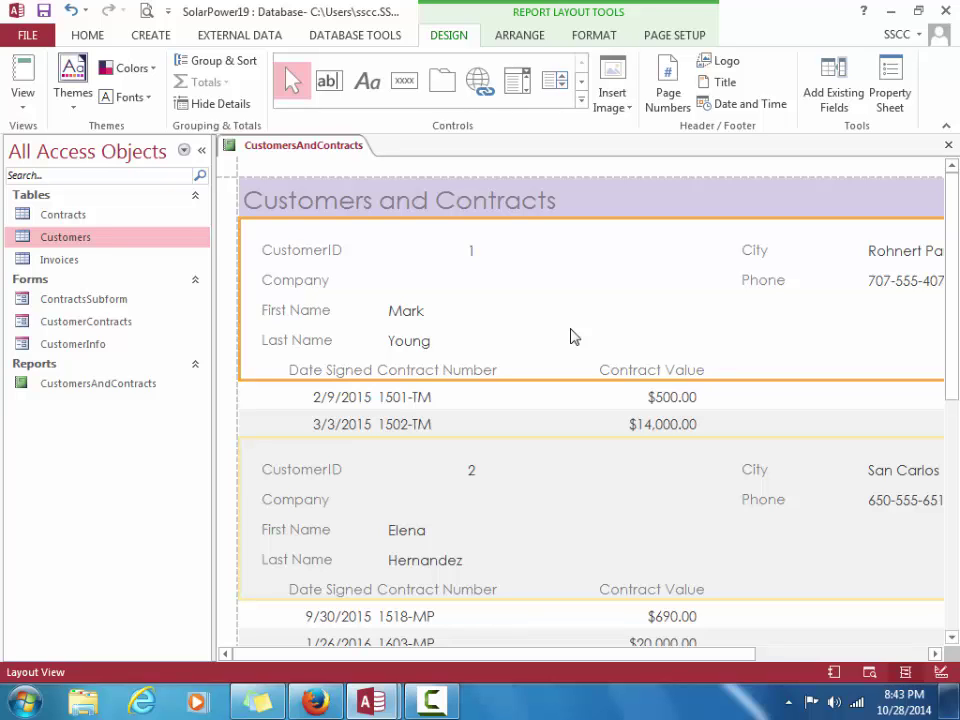
Set the report title's font color to the darkest purple shade in the last column of theme colors
click(490, 199)
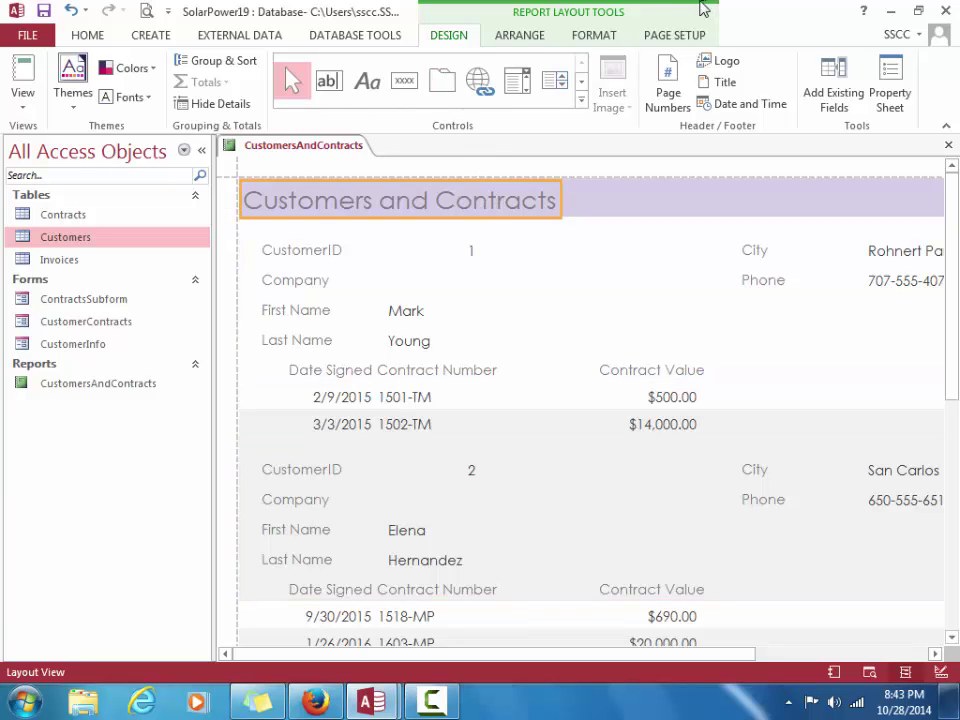
click(597, 35)
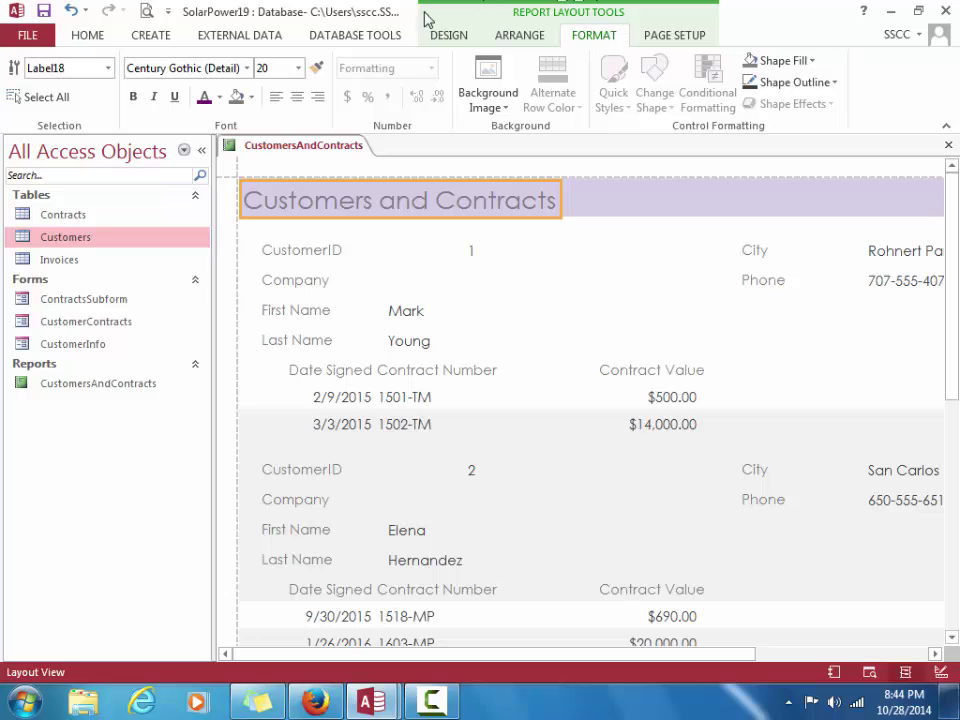
click(219, 97)
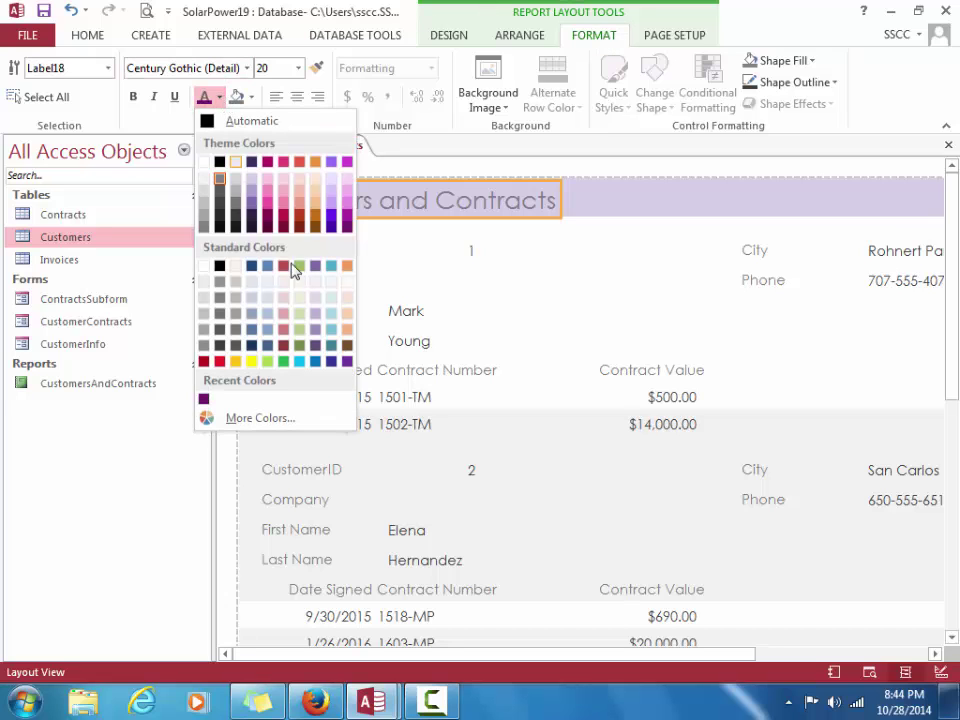
click(348, 228)
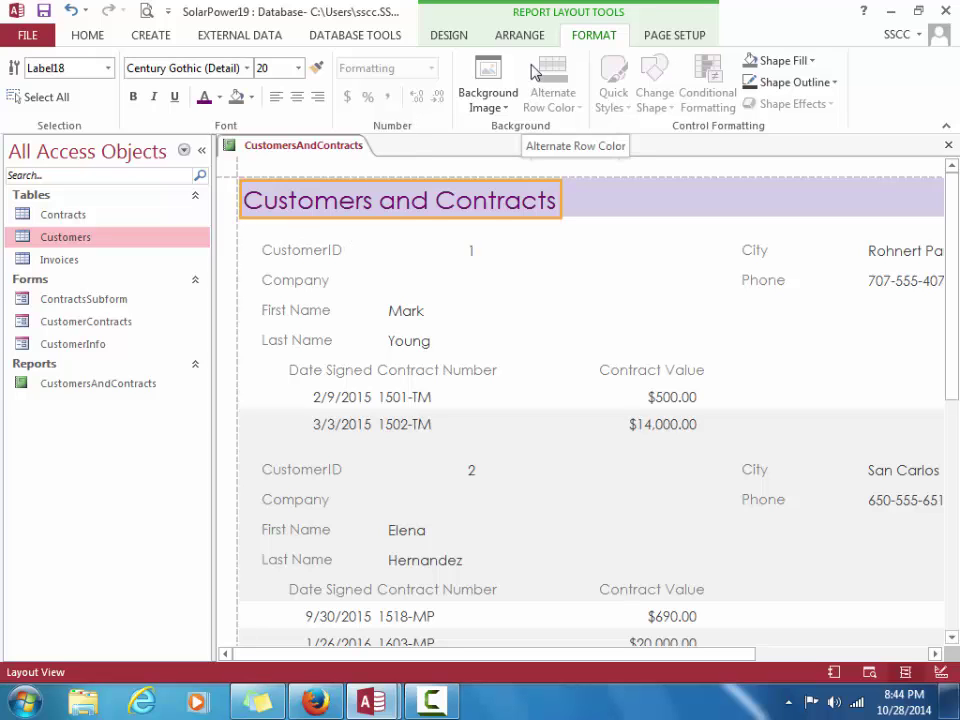
Insert the Panels .jpg picture as the report logo and place it just to the right of the title text
click(449, 36)
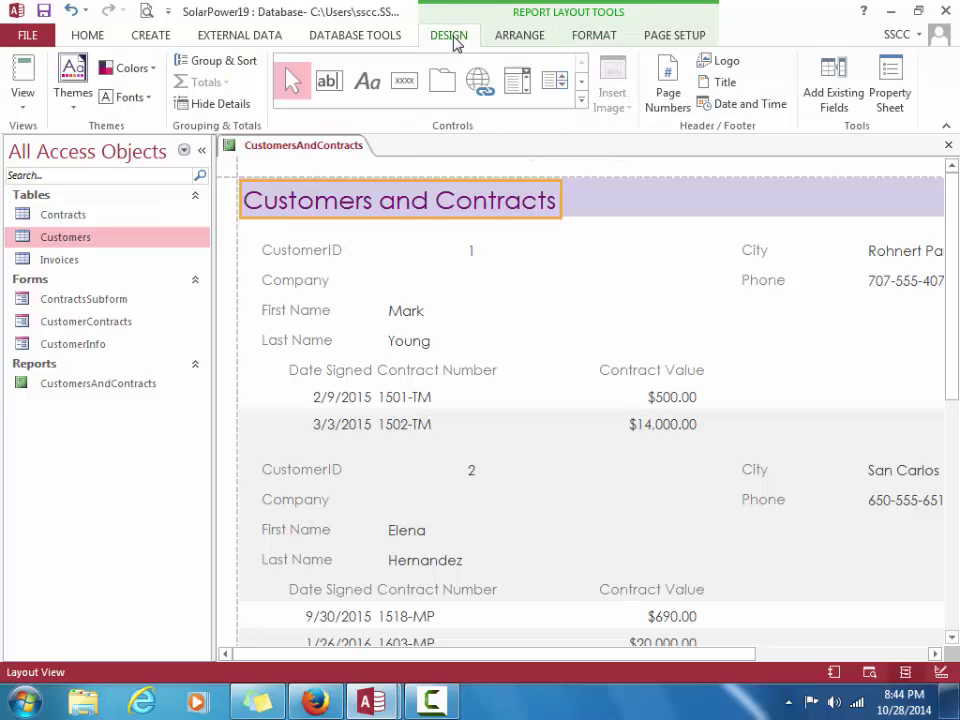
click(715, 70)
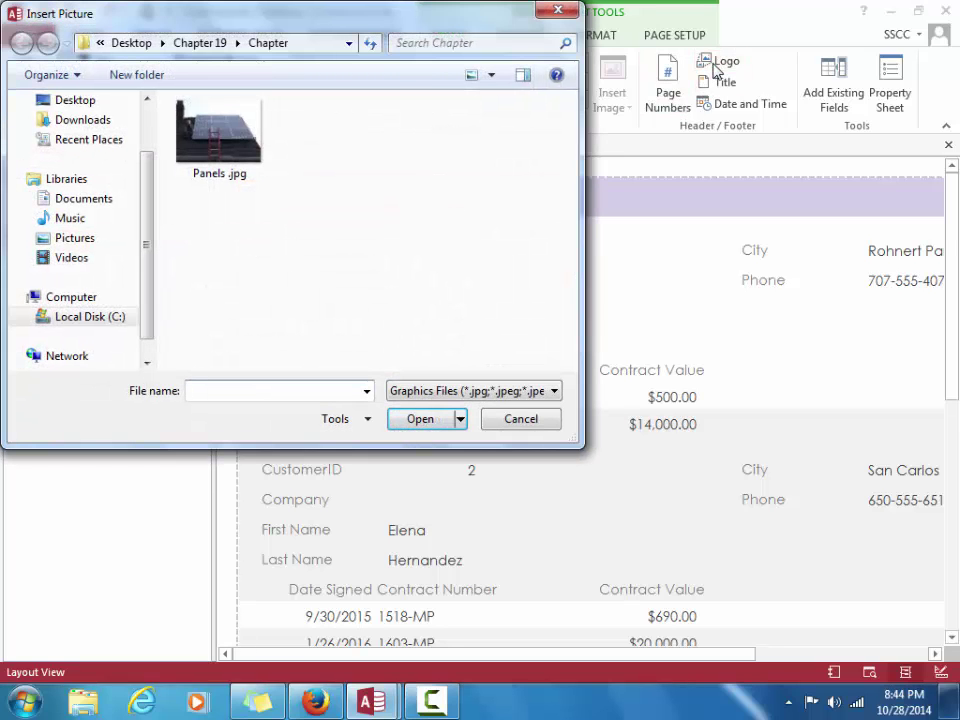
double_click(246, 125)
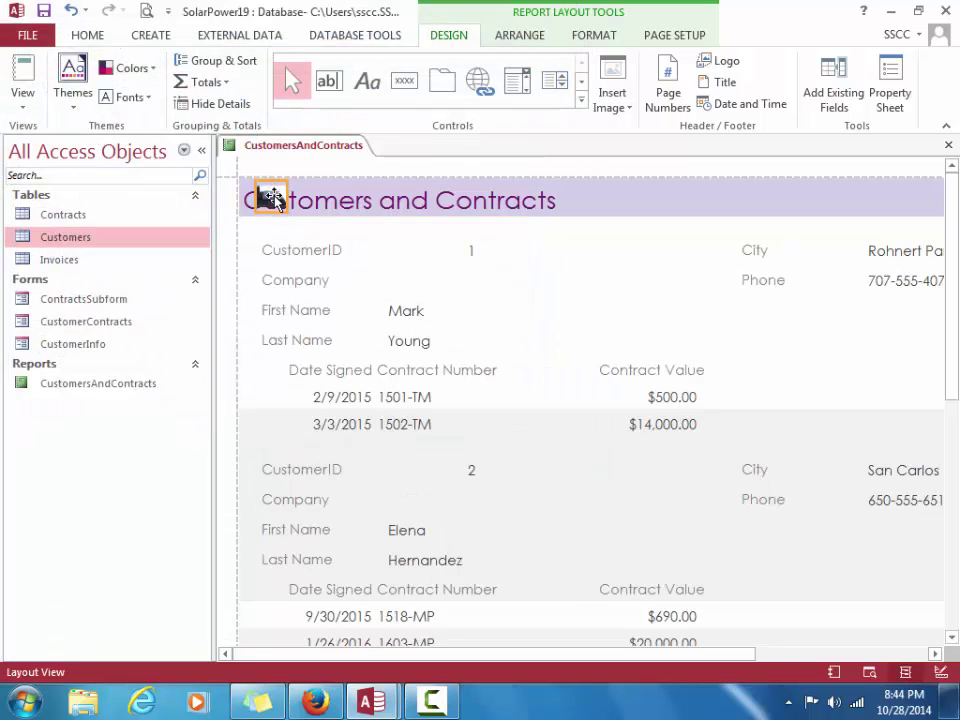
drag(584, 210, 583, 207)
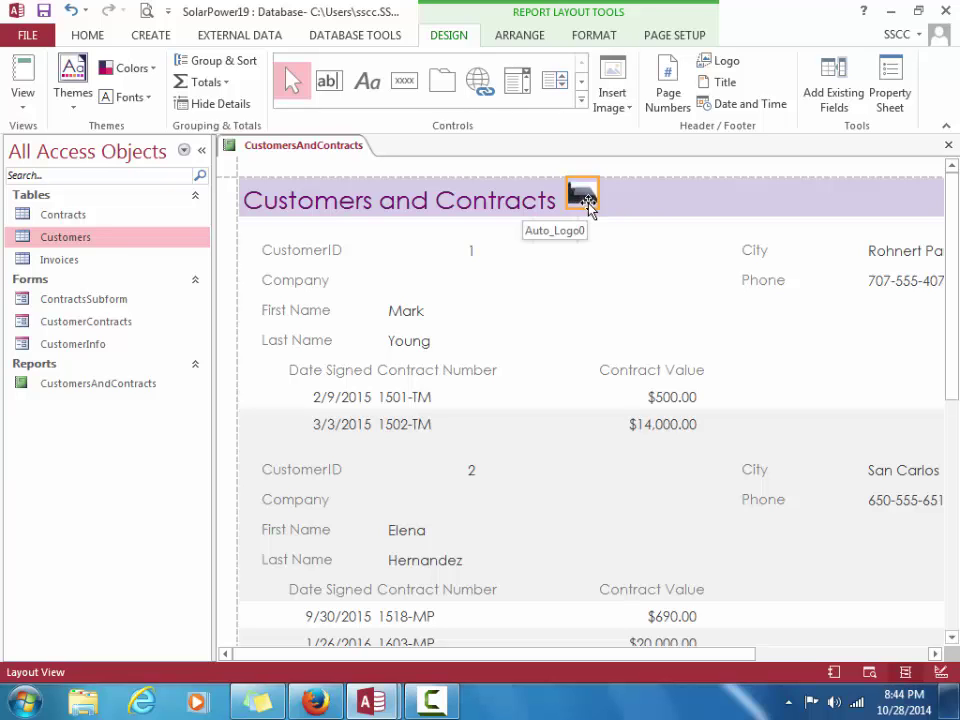
drag(588, 205, 589, 208)
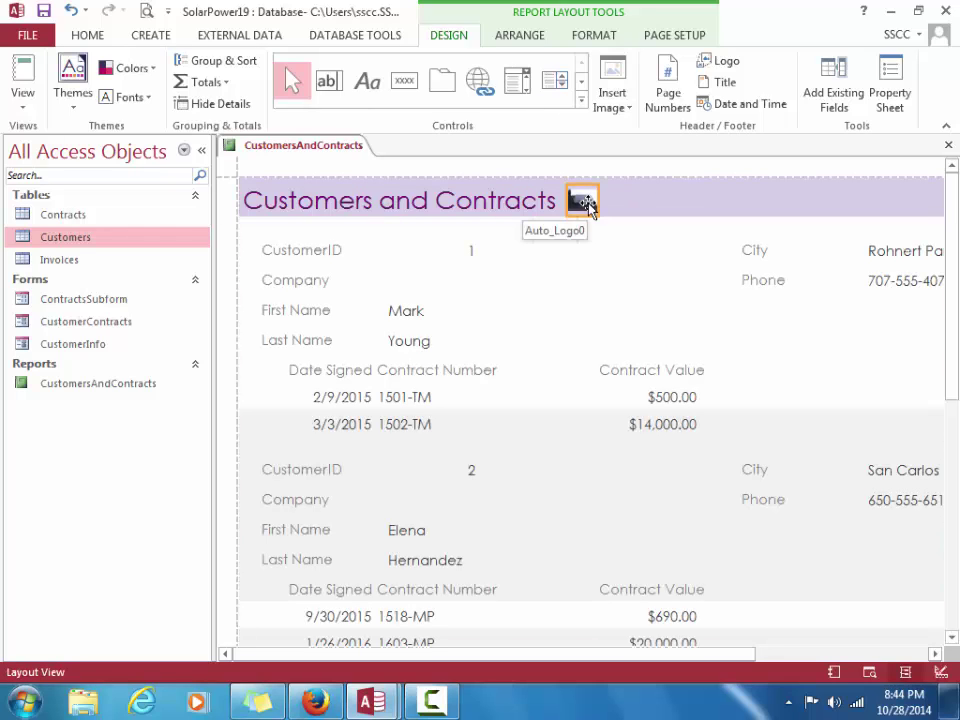
drag(587, 204, 589, 207)
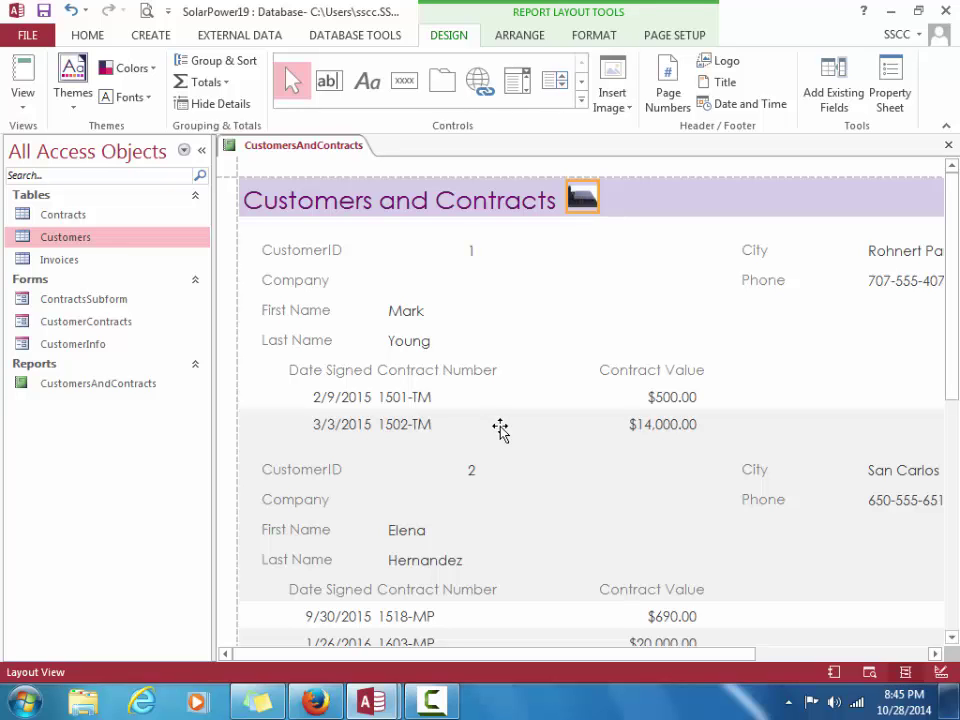
Select the Contract Number heading and look through the customer and contract records further down the report
click(427, 395)
click(431, 373)
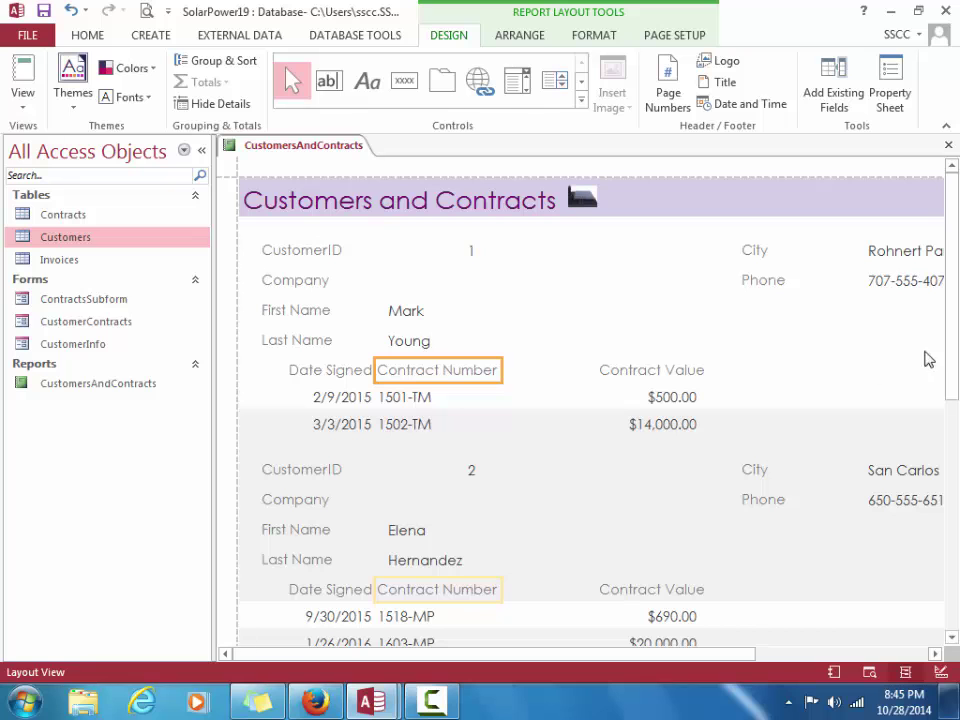
drag(950, 366, 954, 548)
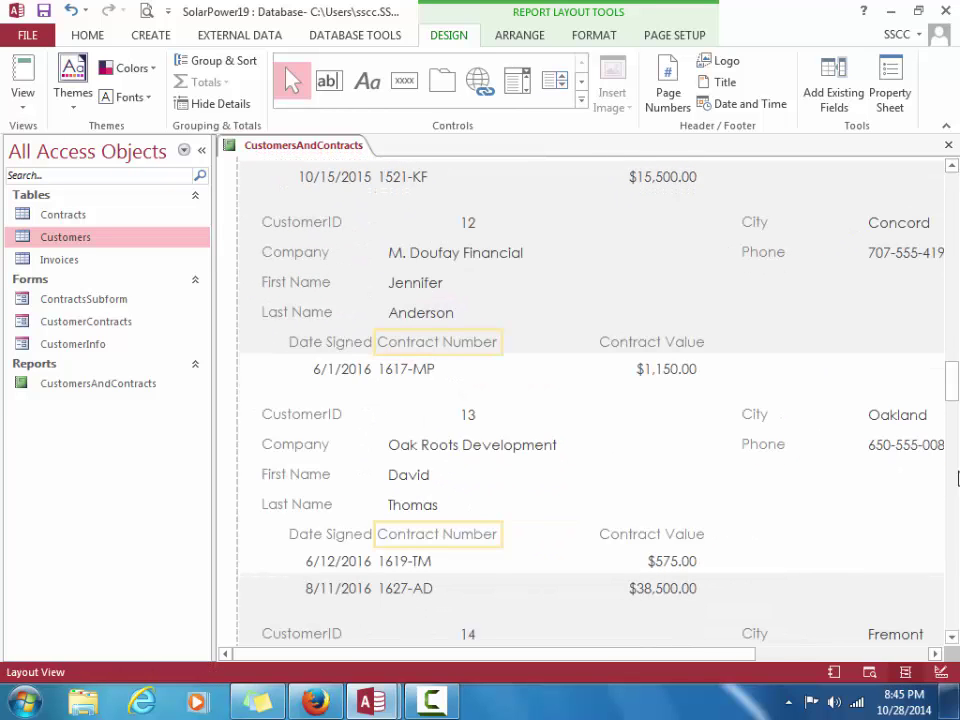
Select the City and Phone labels together and narrow both to just fit the word Phone
click(952, 639)
drag(952, 640, 952, 640)
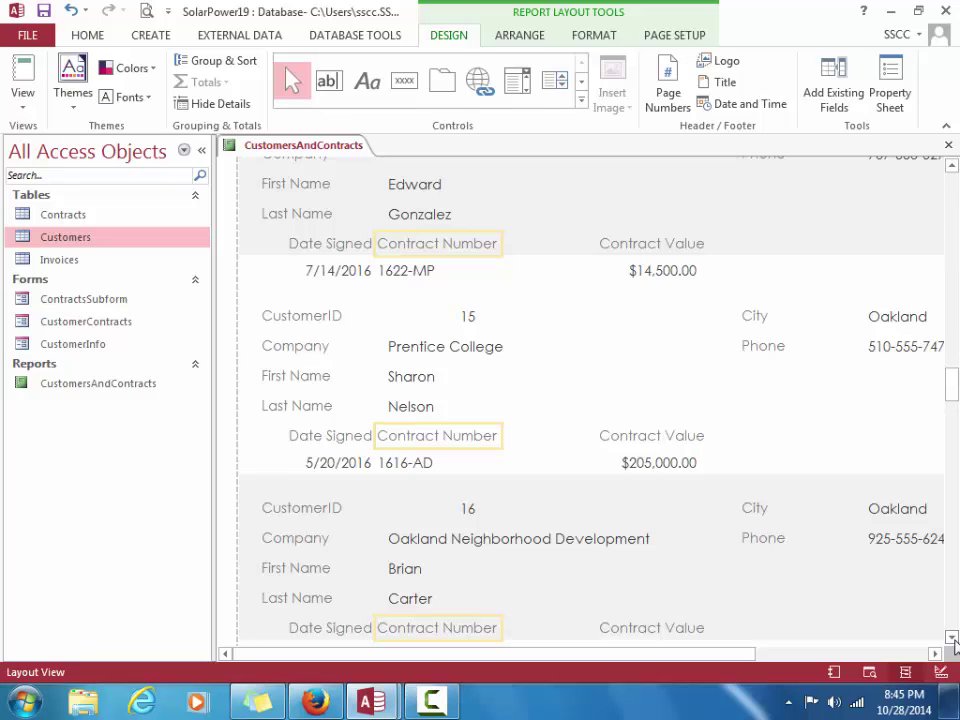
click(336, 508)
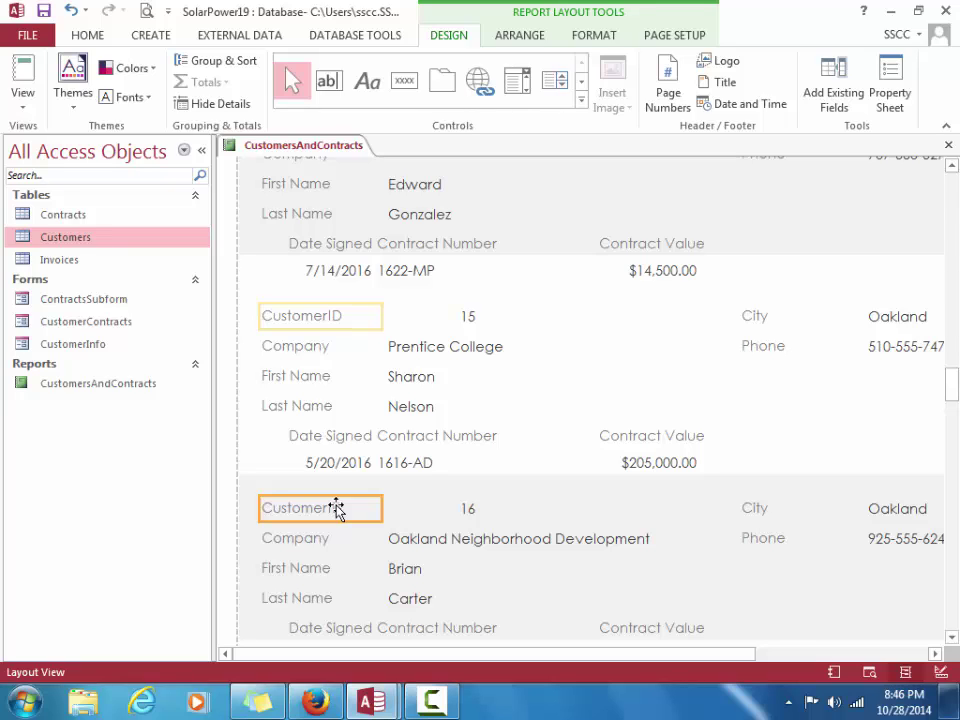
click(752, 510)
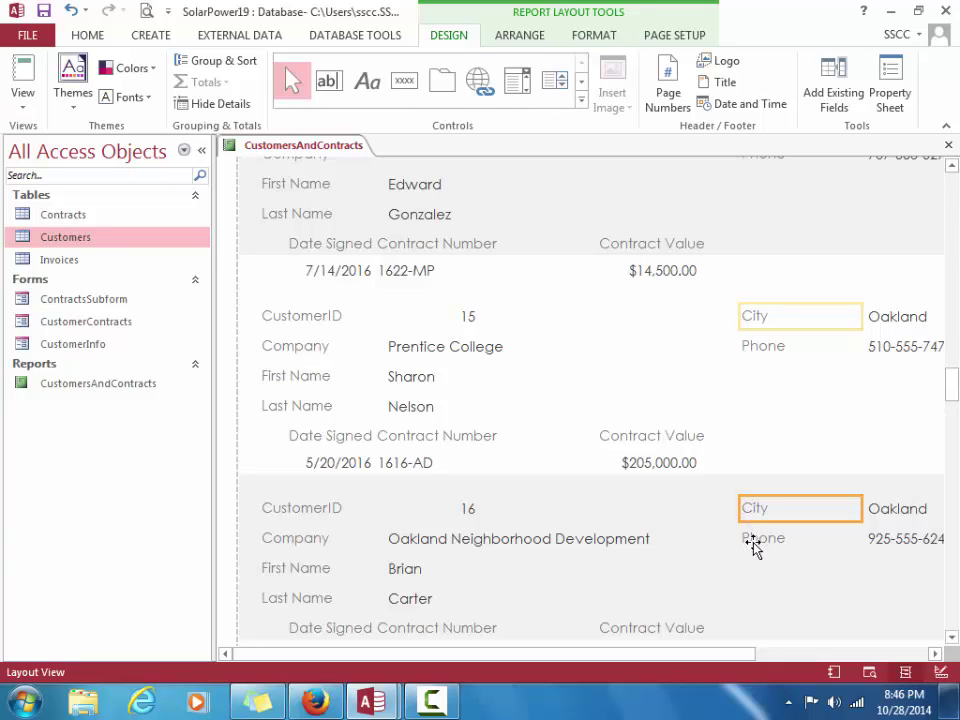
ctrl+click(754, 540)
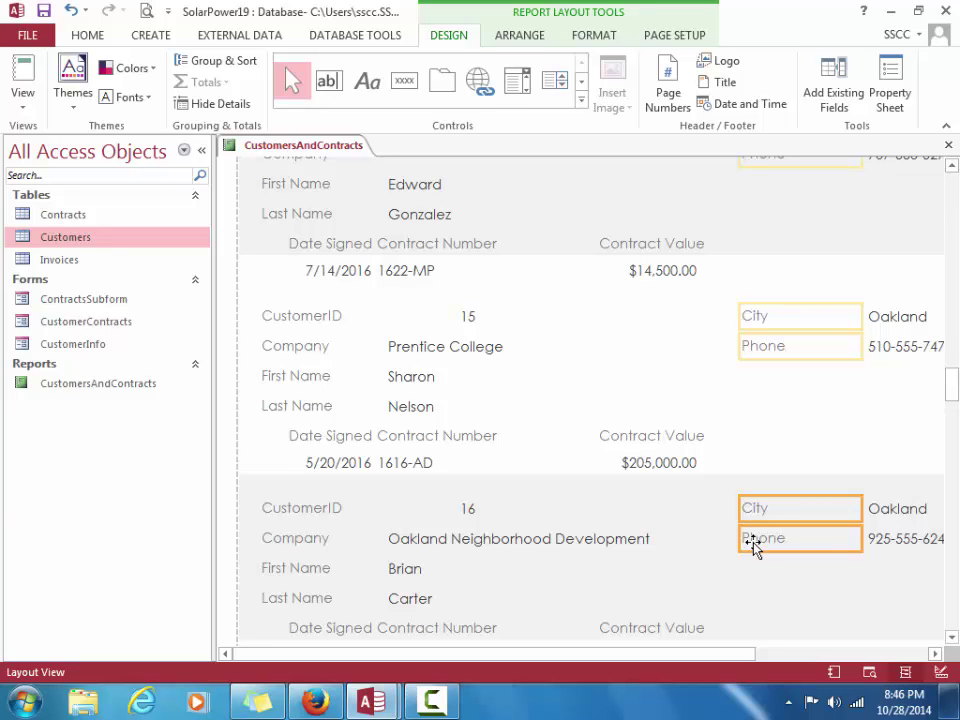
drag(859, 506, 791, 510)
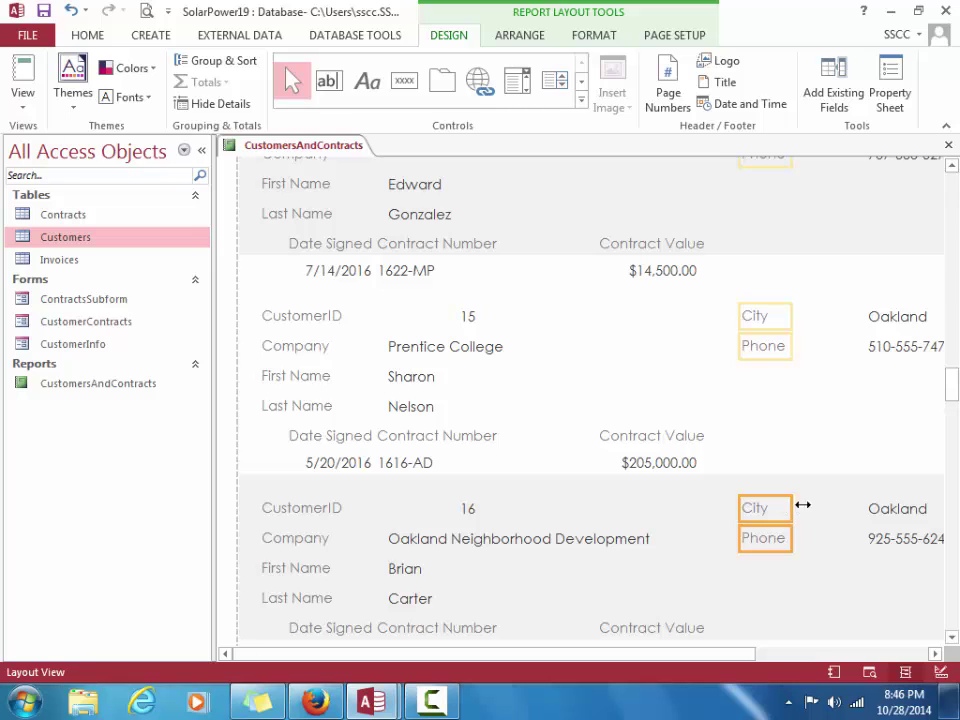
Nudge the page number control at the end of the report slightly left, away from the page edge
drag(953, 388, 951, 620)
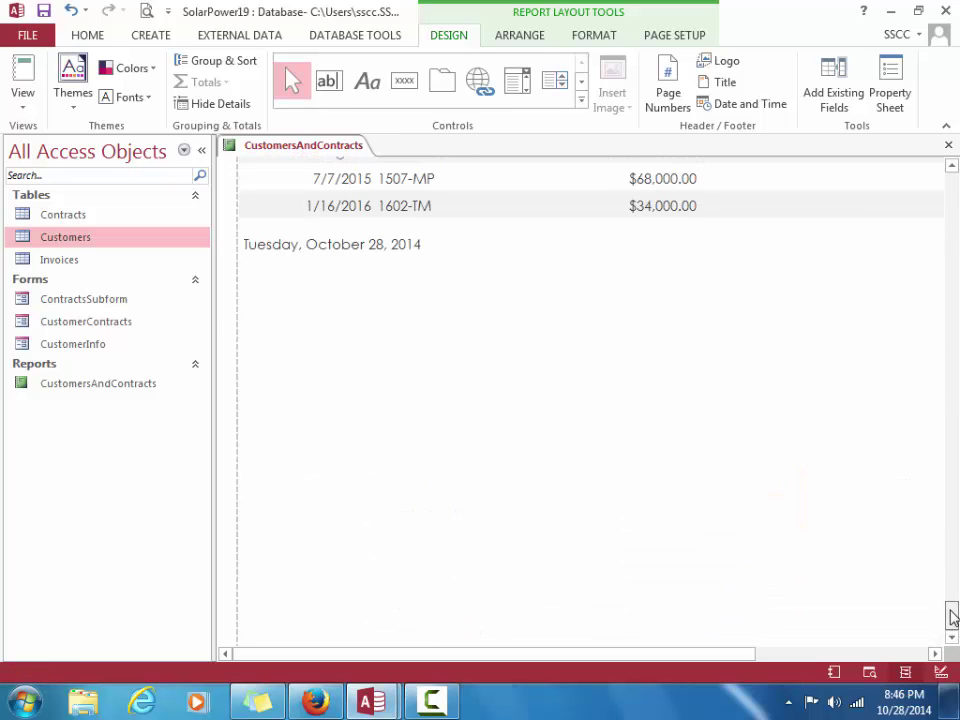
click(913, 654)
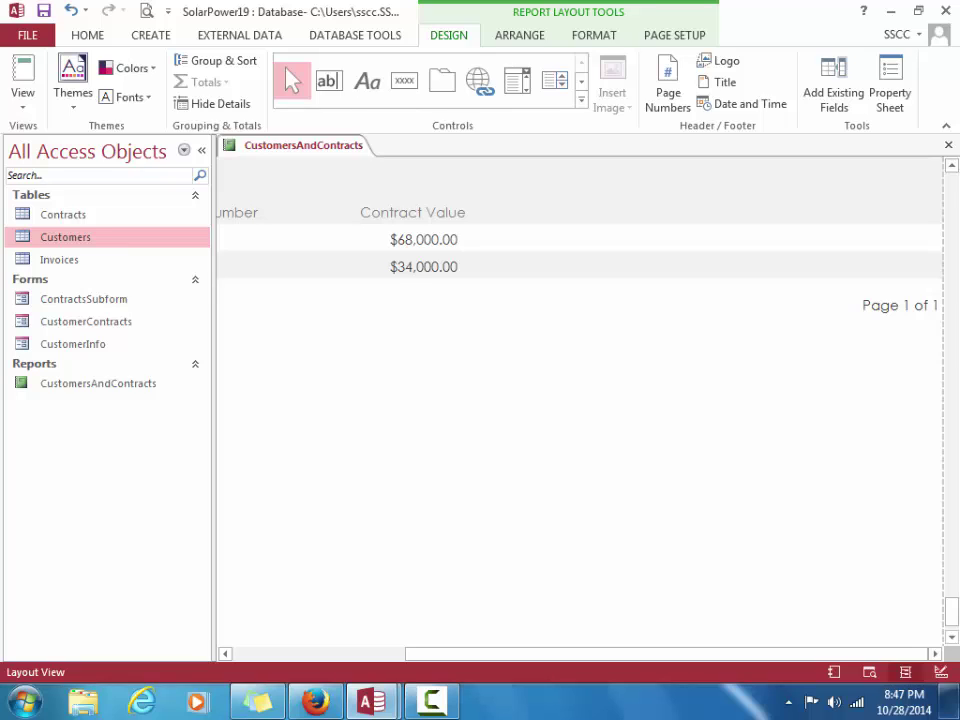
click(914, 310)
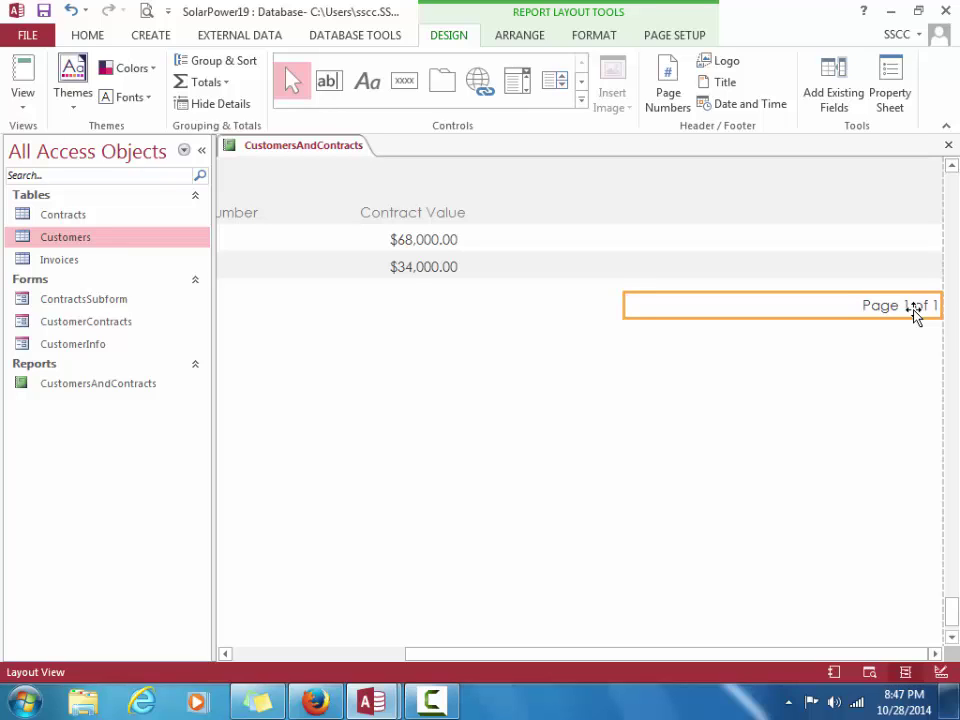
key(Left)
key(Left)
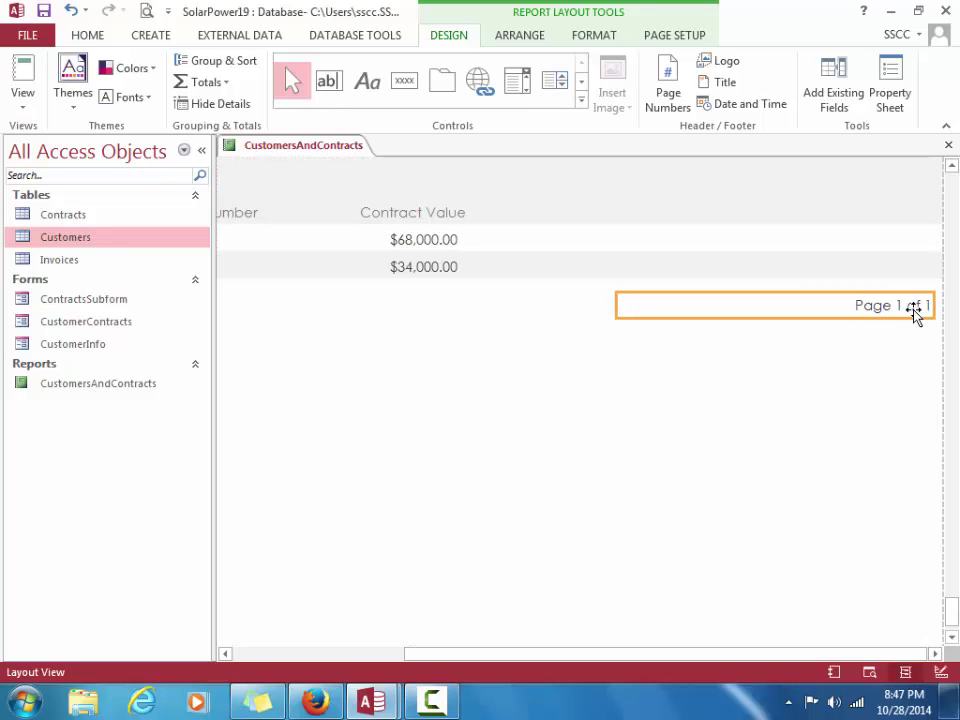
key(Left)
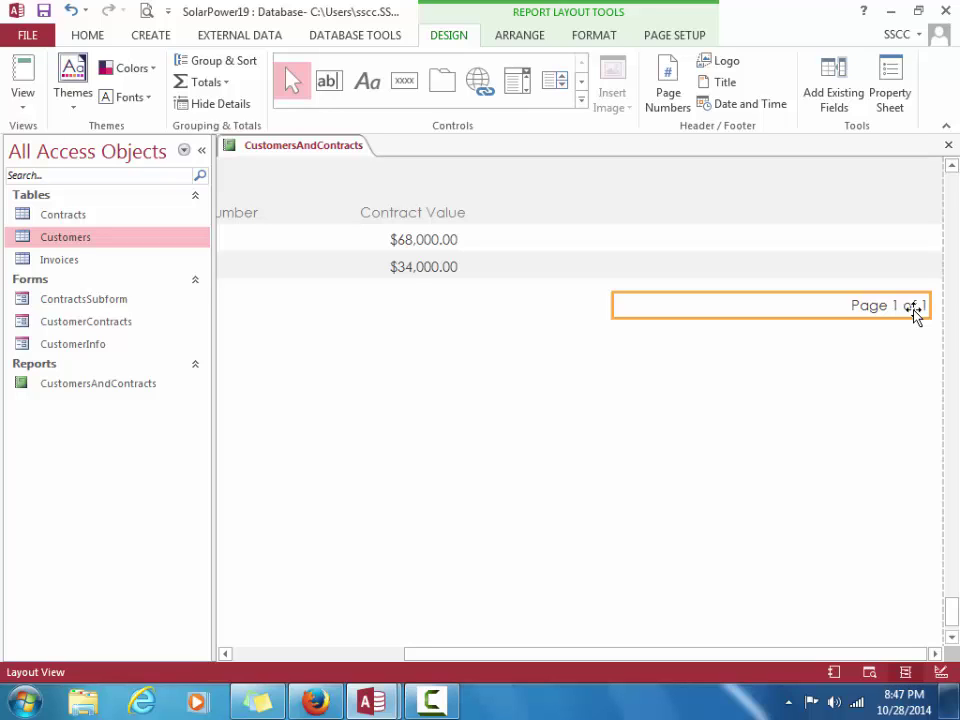
Start a new conditional formatting rule for the ContractValue amounts in the report
click(950, 182)
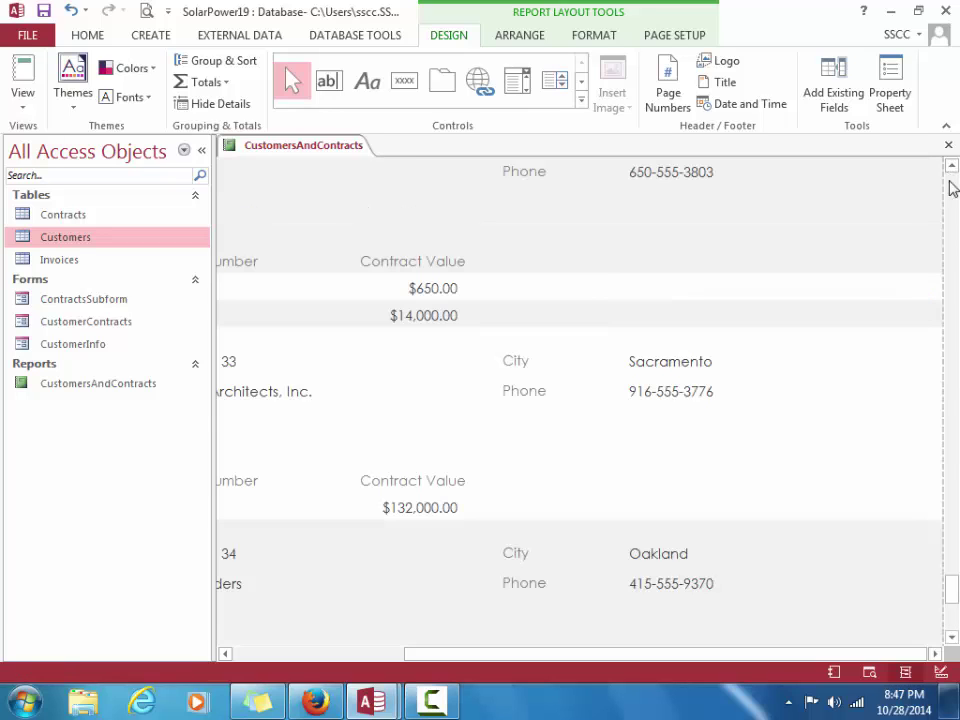
drag(556, 655, 375, 662)
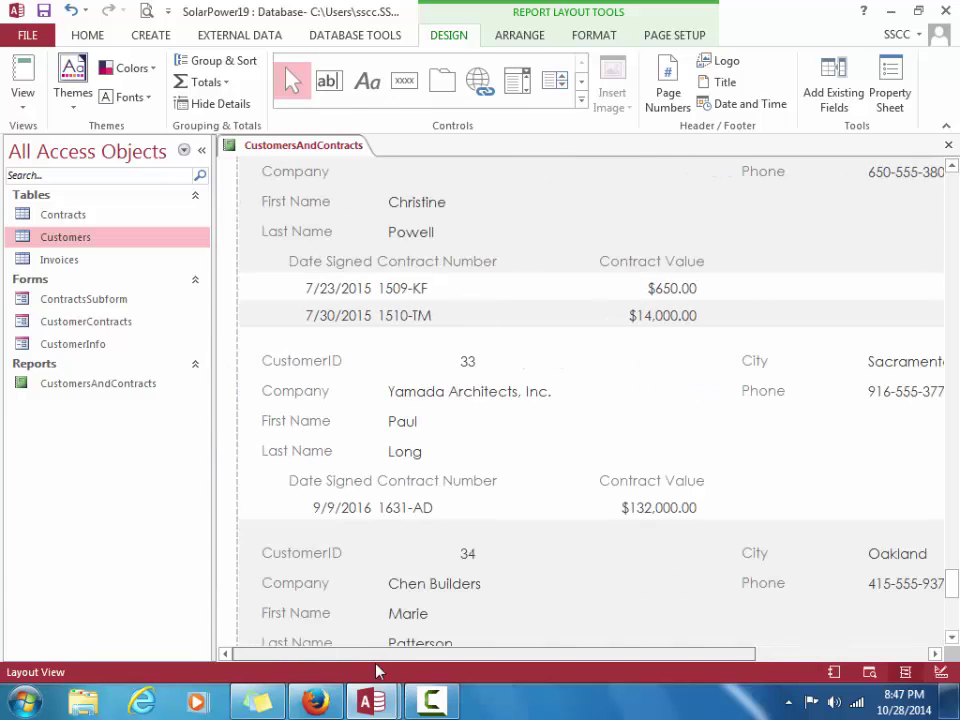
click(362, 362)
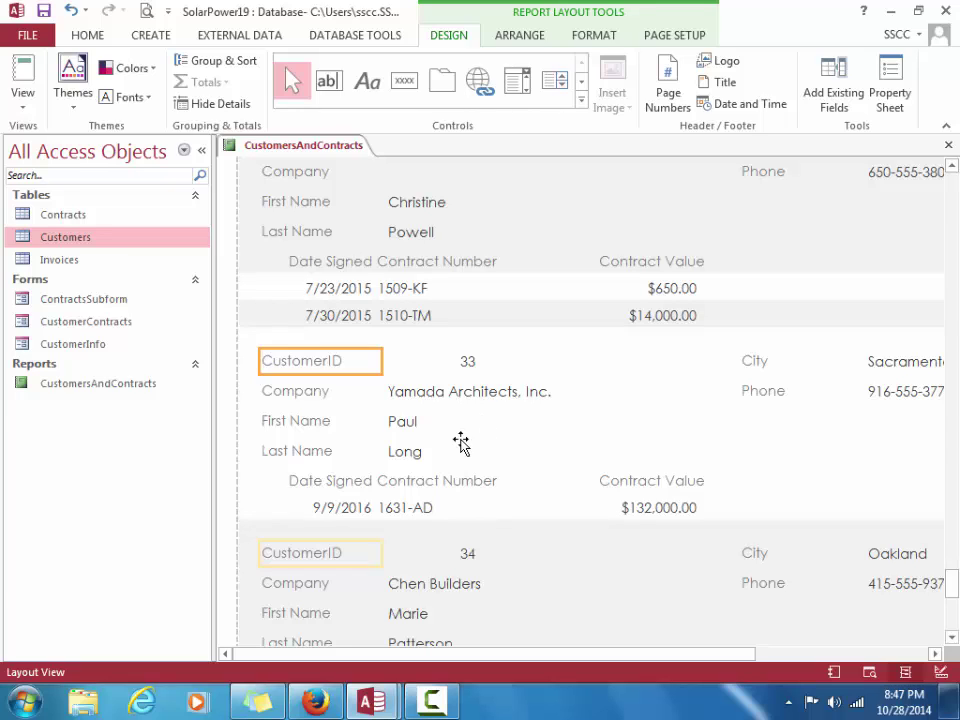
click(676, 486)
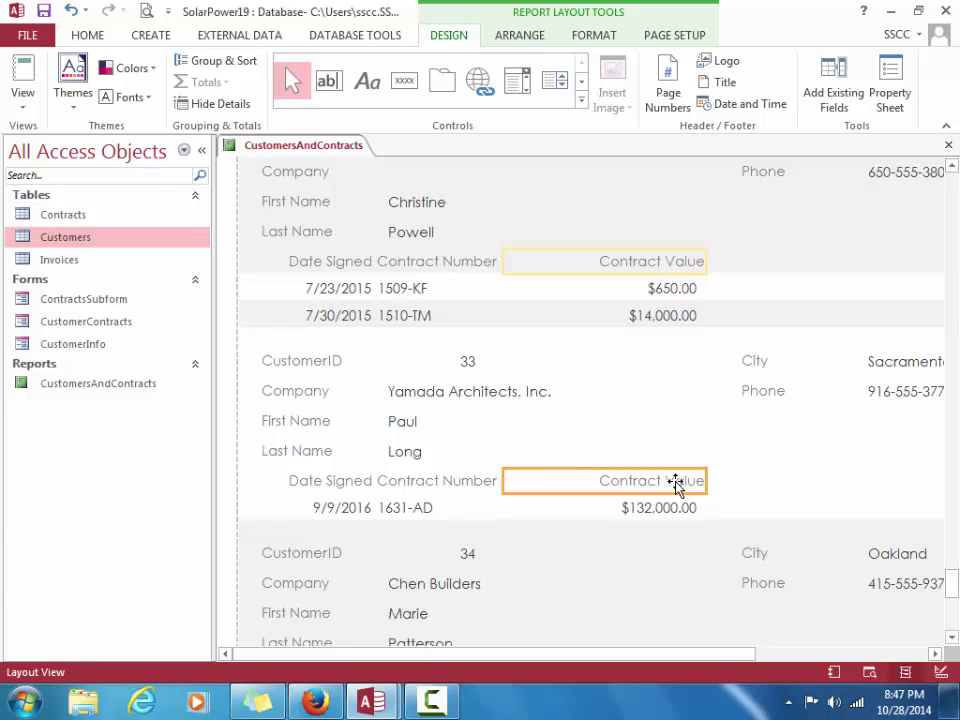
click(612, 42)
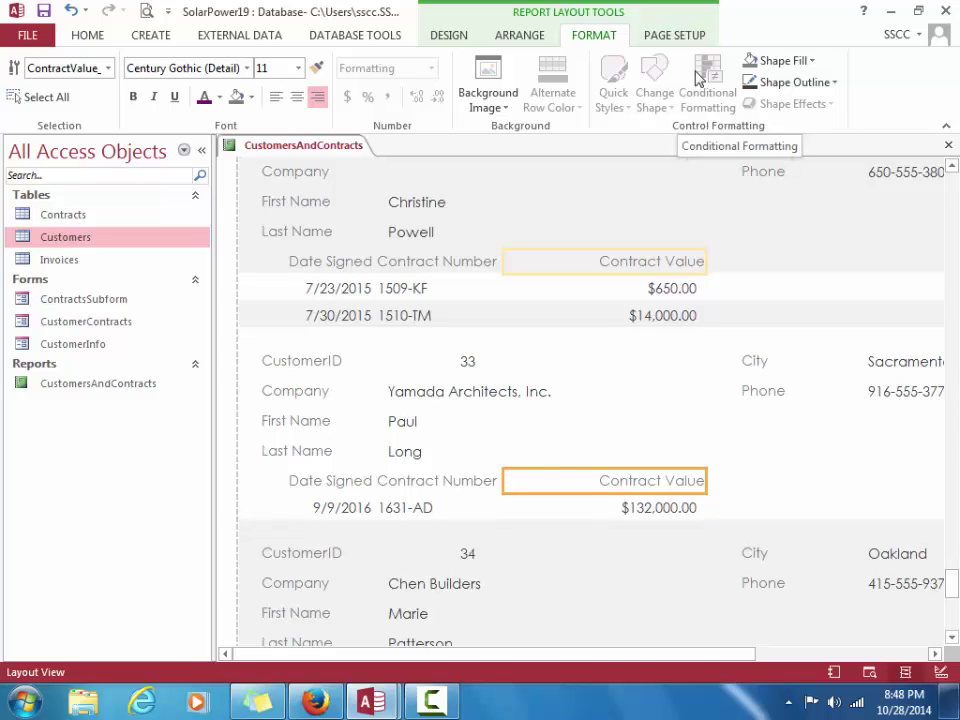
click(661, 508)
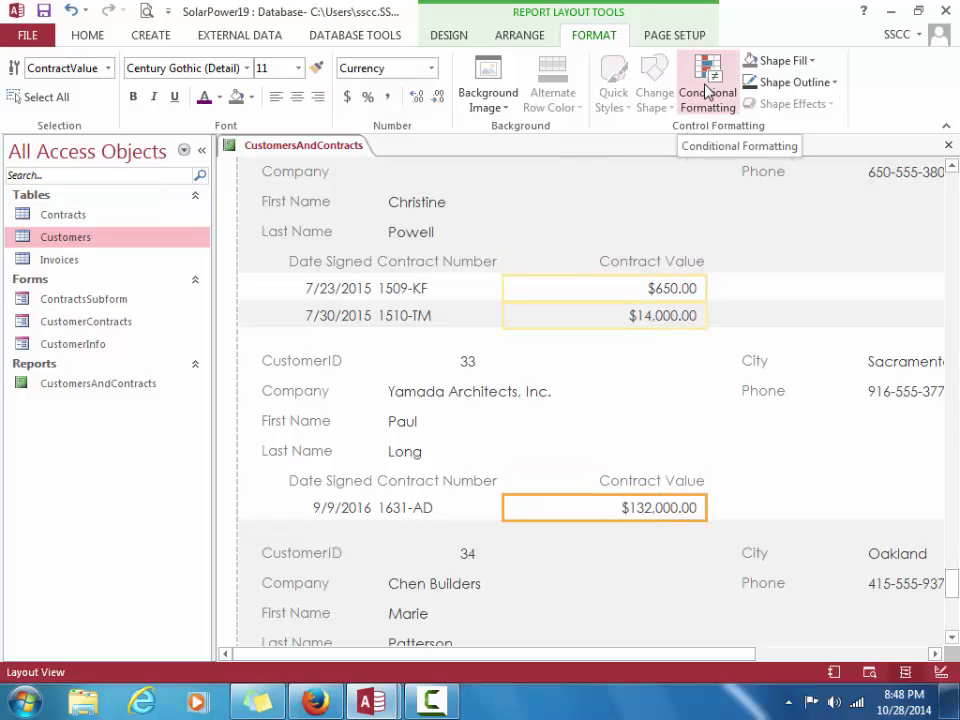
click(707, 91)
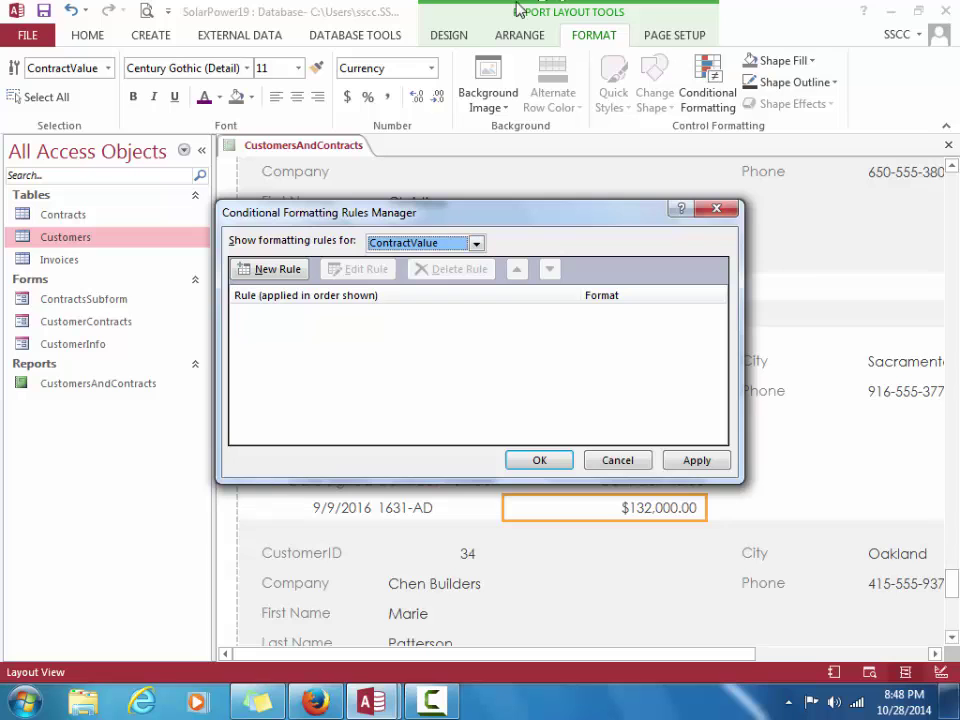
click(278, 270)
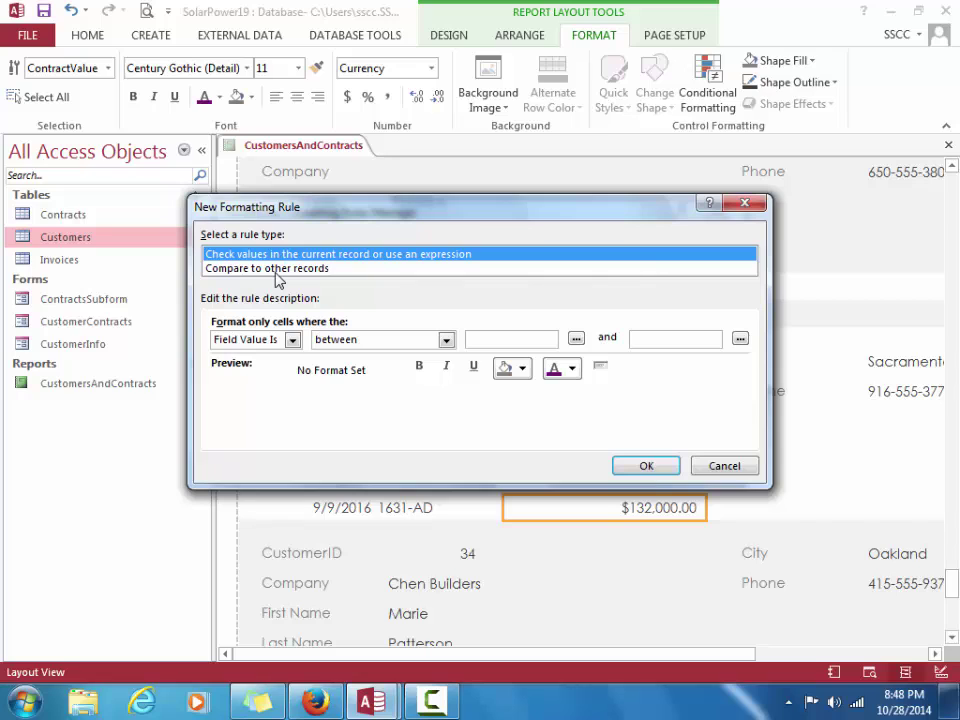
Define the rule to show field values greater than or equal to 20000 in a red font, and apply it
click(445, 340)
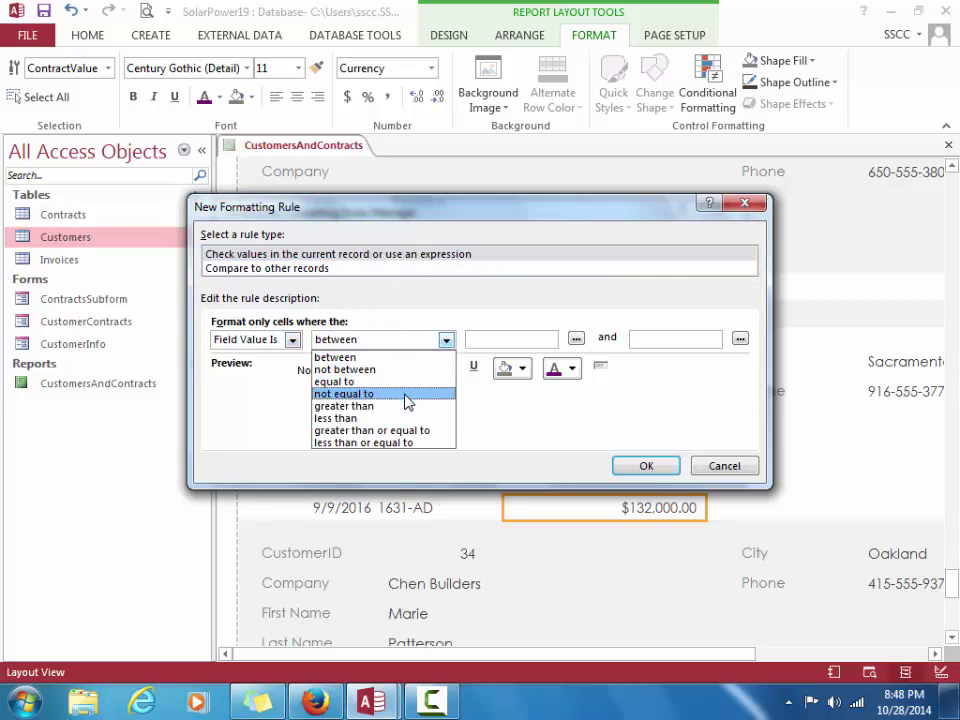
click(407, 431)
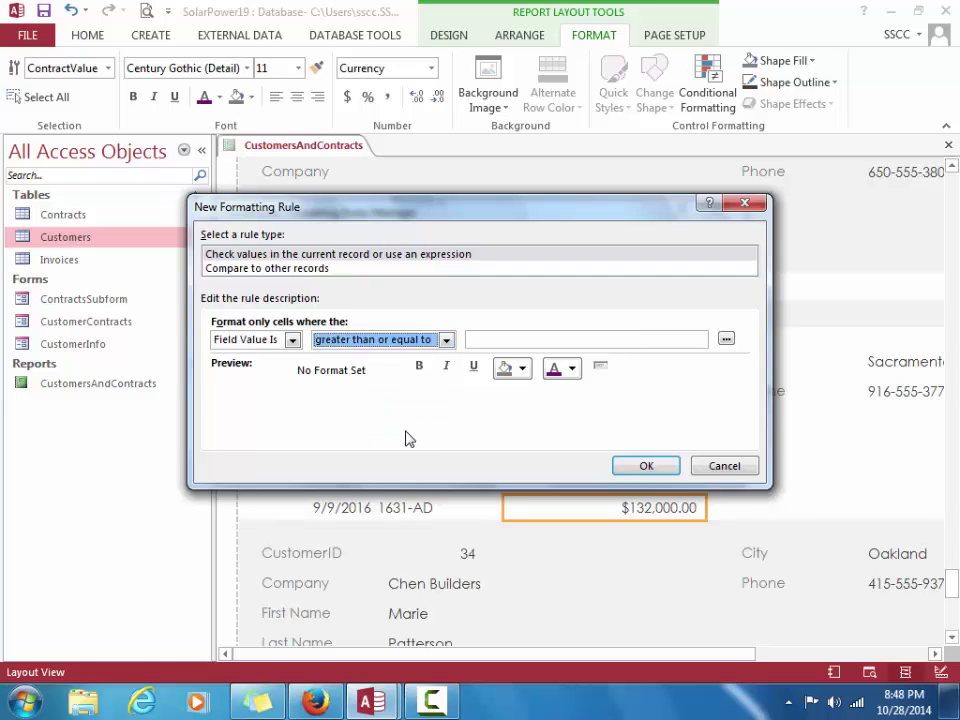
key(Tab)
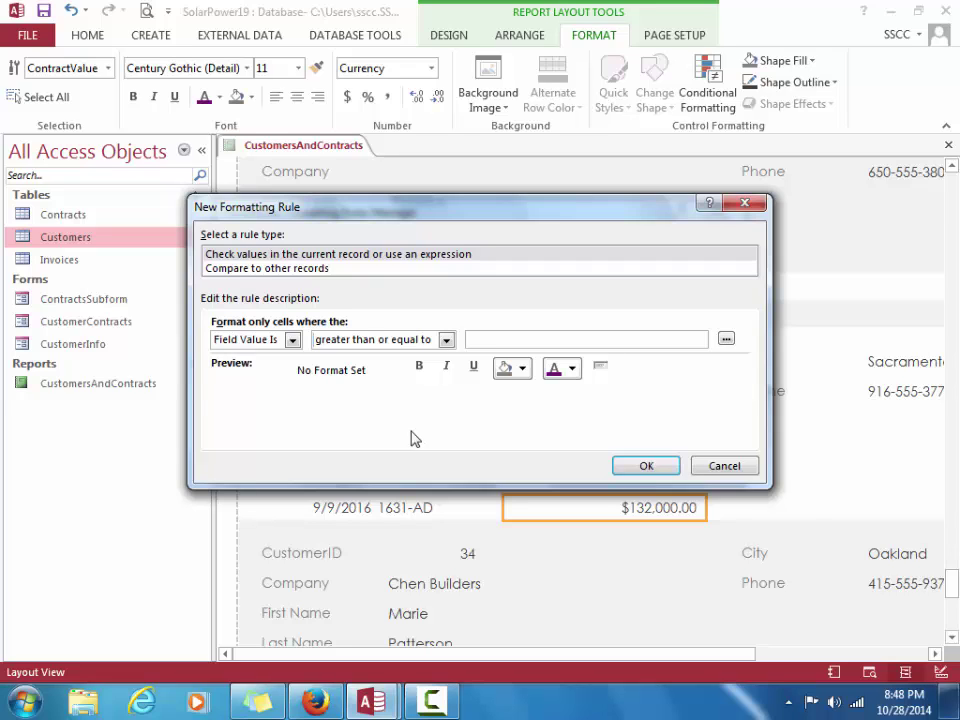
click(482, 338)
text(20000)
click(572, 369)
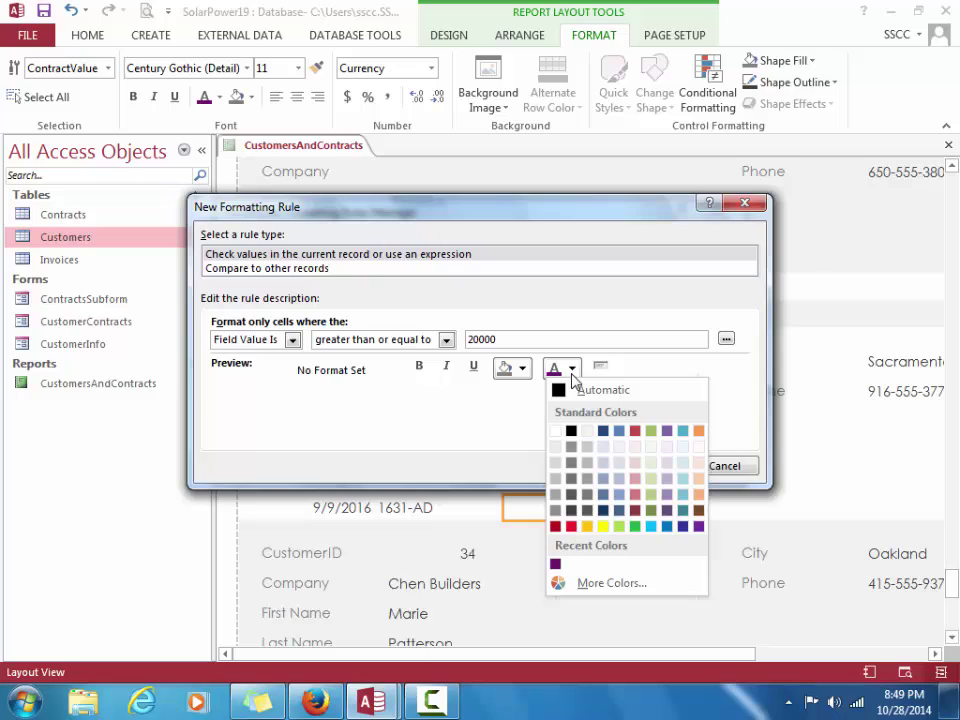
click(571, 526)
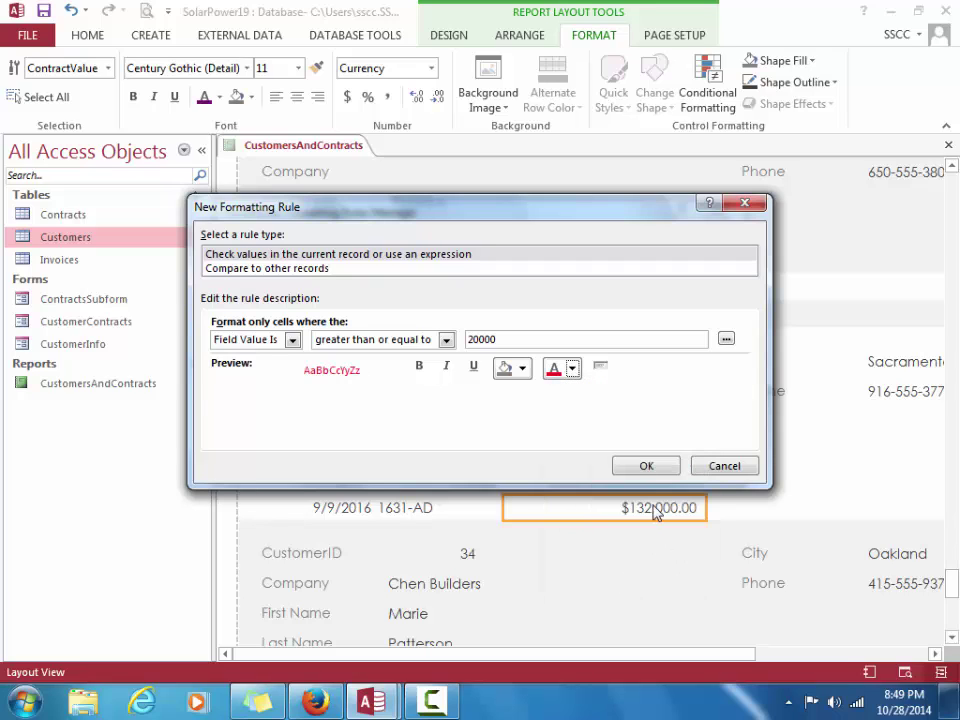
click(647, 467)
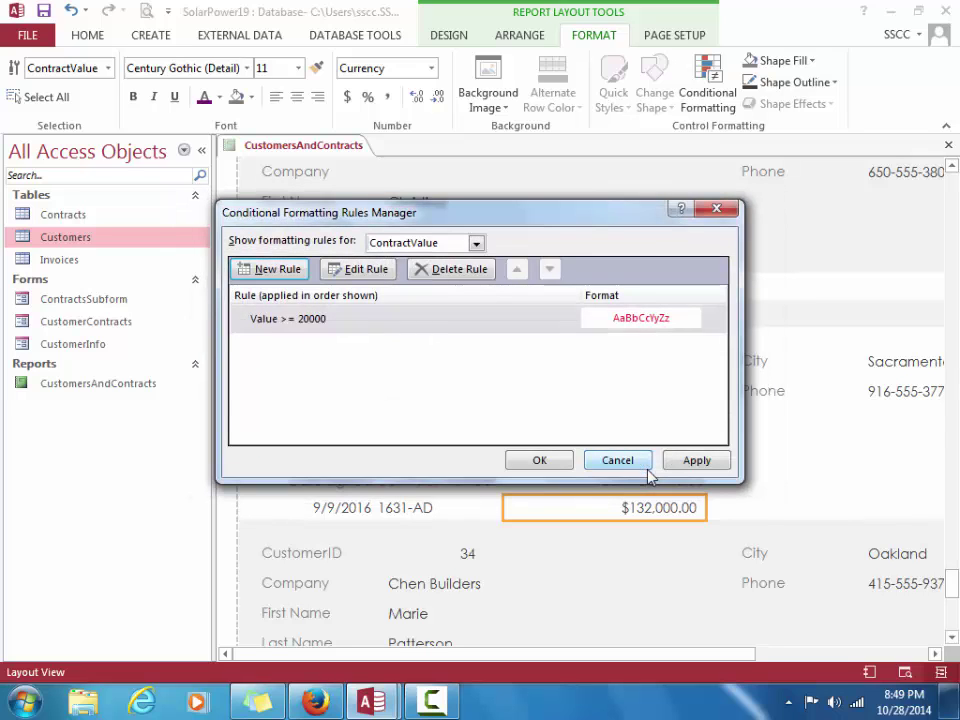
click(552, 463)
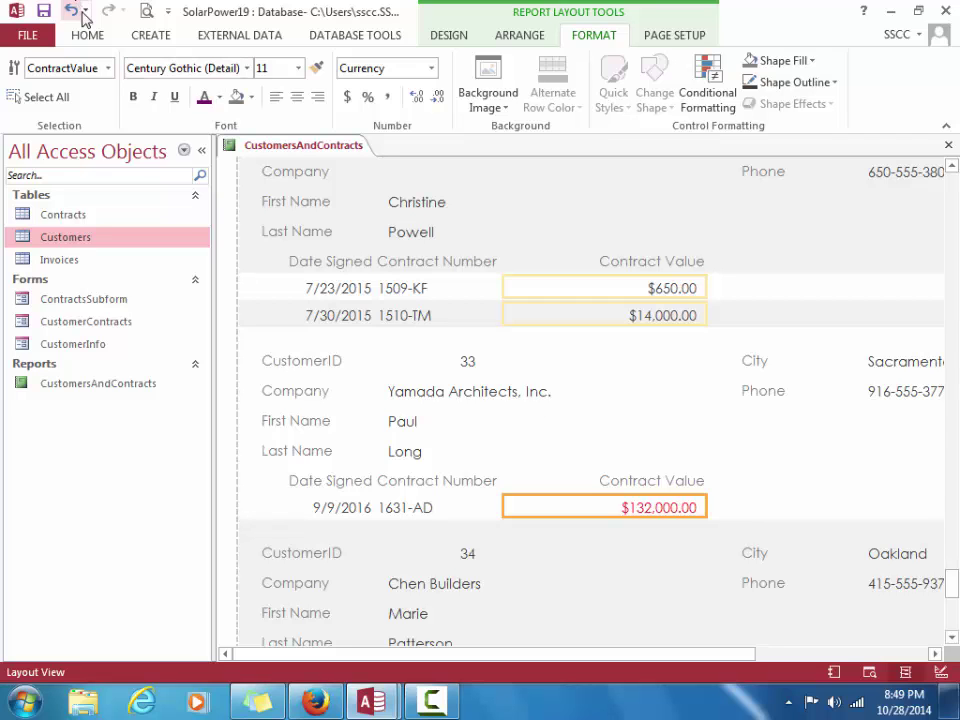
Preview the report as printed and check the red contract values on pages 1 through 6, then return to the layout
click(146, 14)
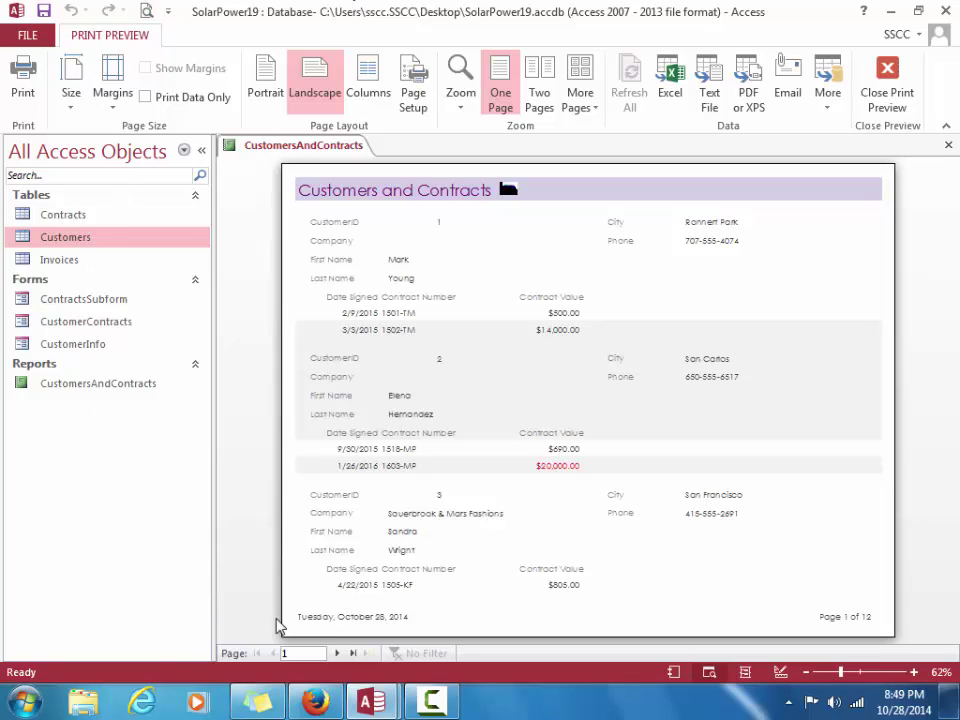
click(340, 653)
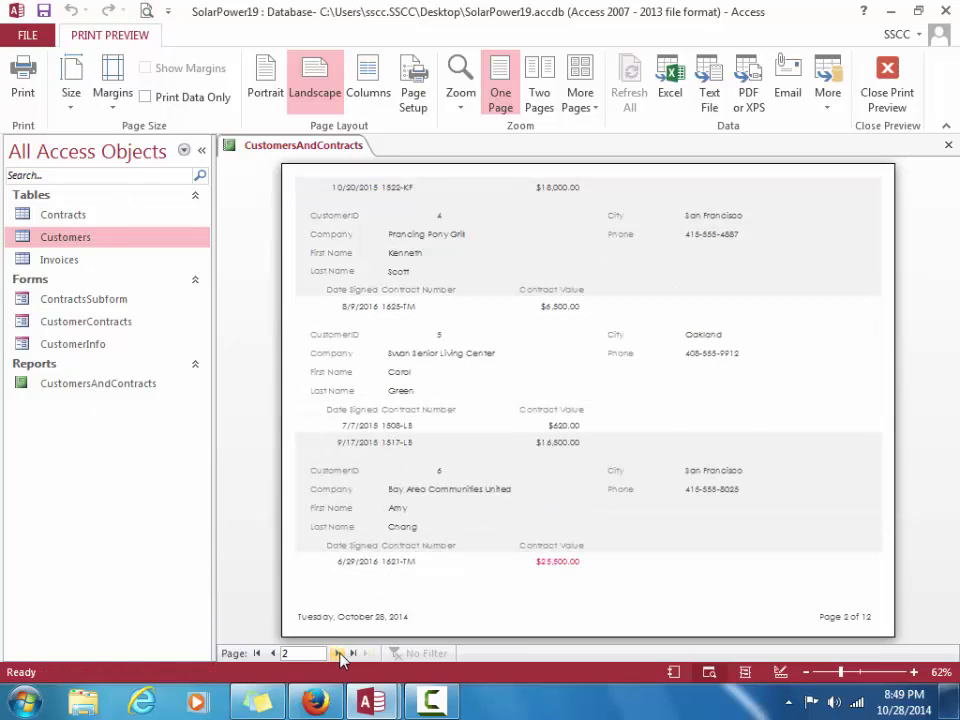
click(340, 653)
click(340, 653)
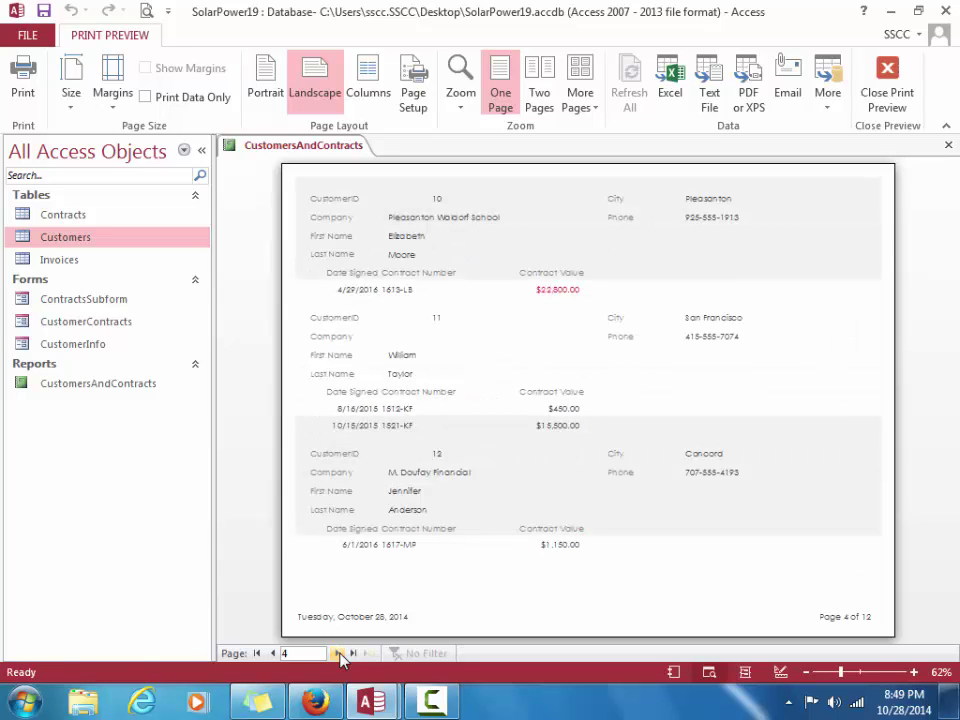
click(340, 653)
click(340, 653)
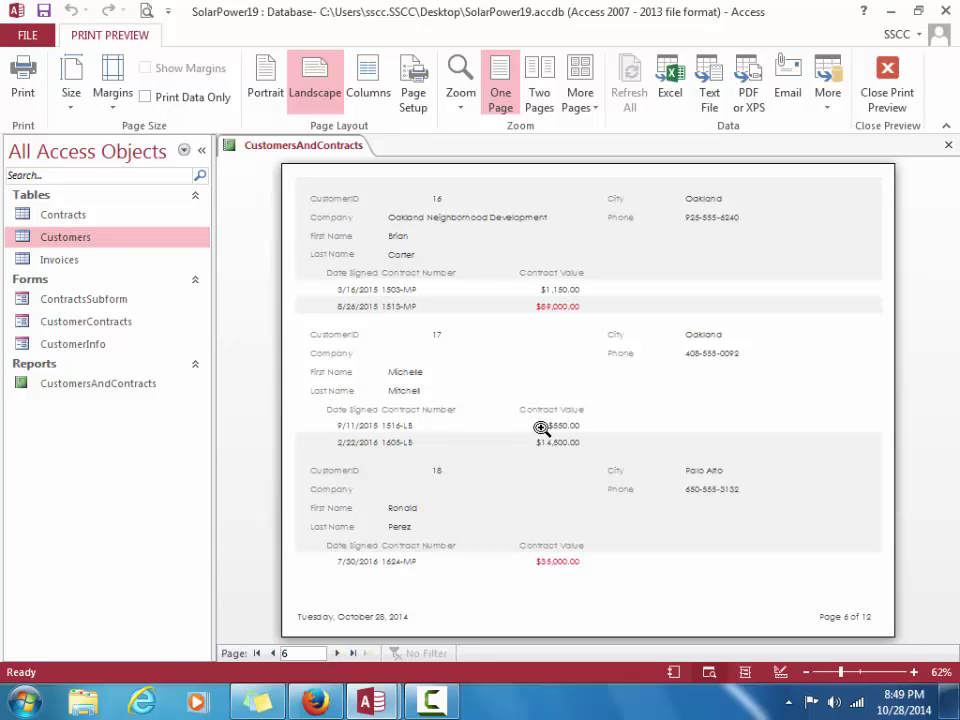
click(885, 86)
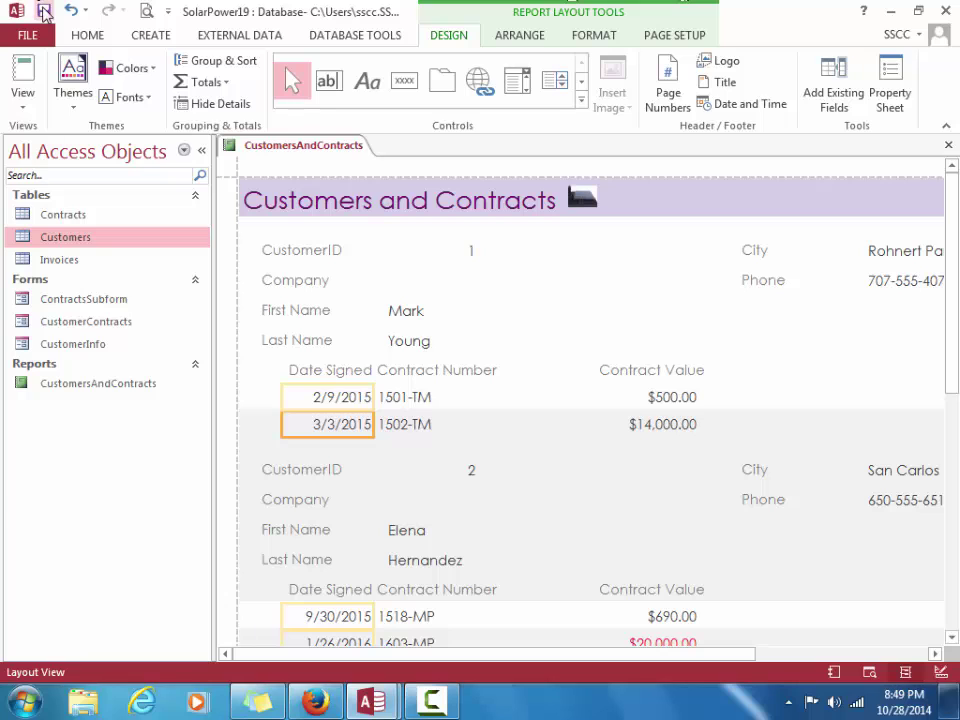
Save and close the CustomersAndContracts report, and close the SolarPower19 database
click(43, 12)
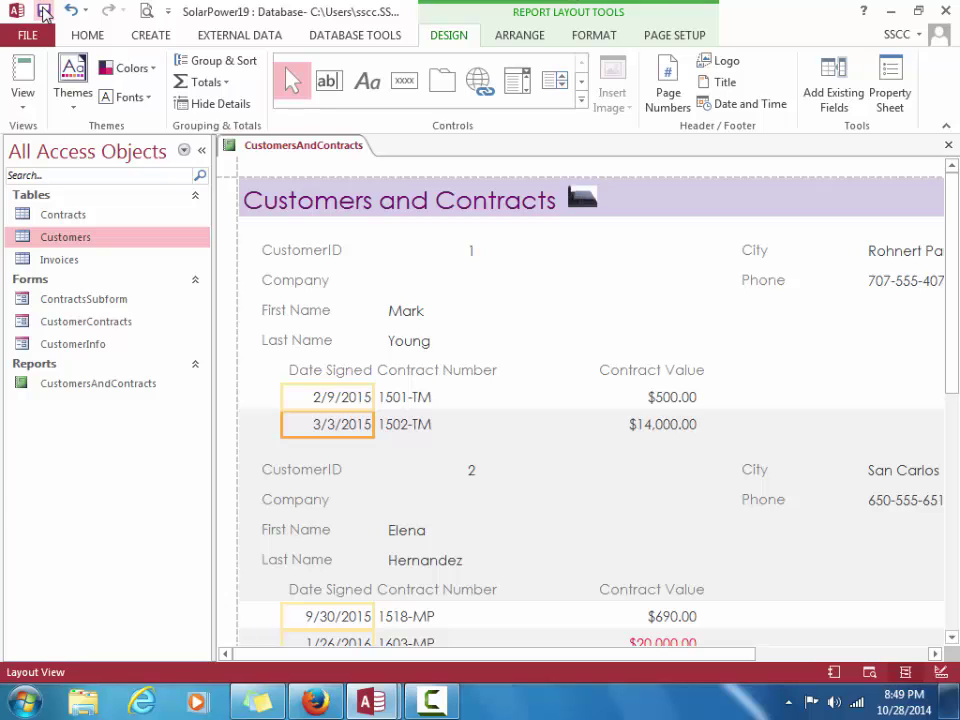
click(946, 147)
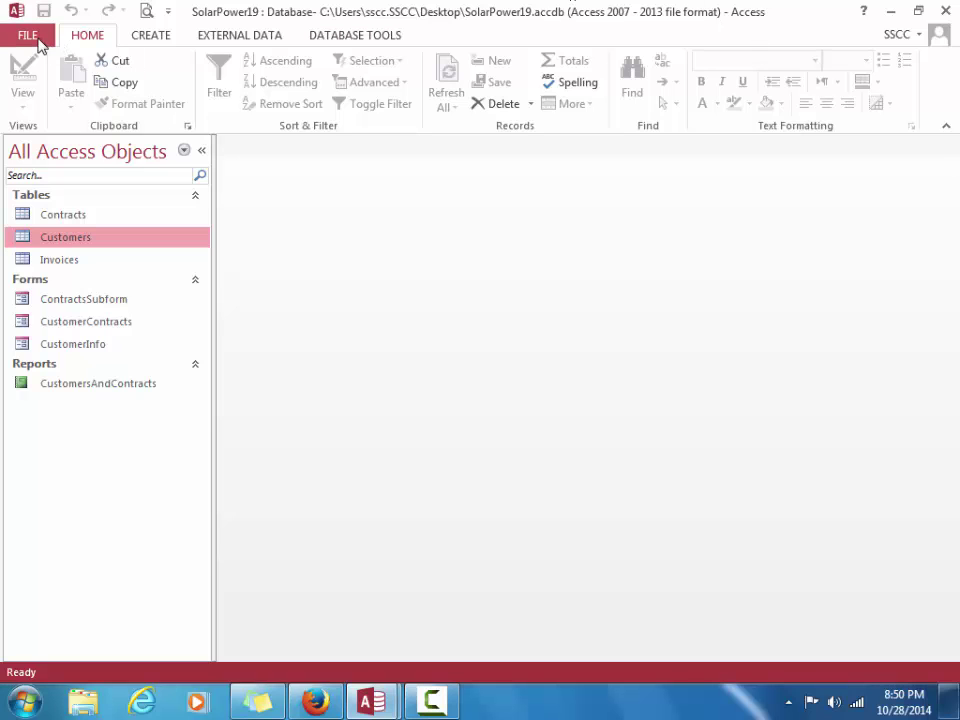
click(38, 39)
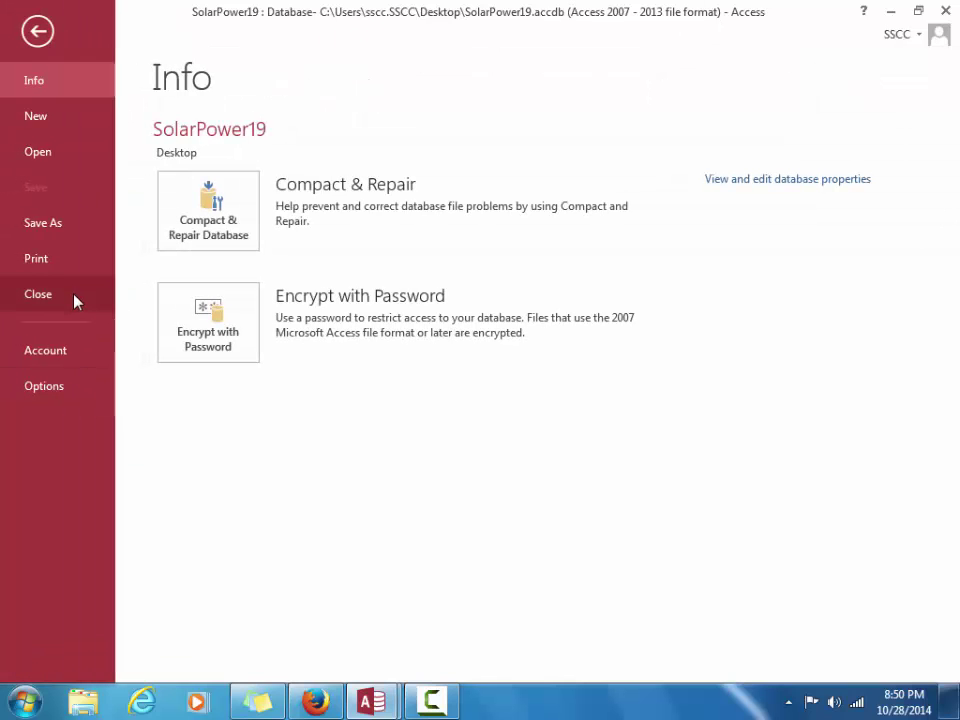
click(40, 294)
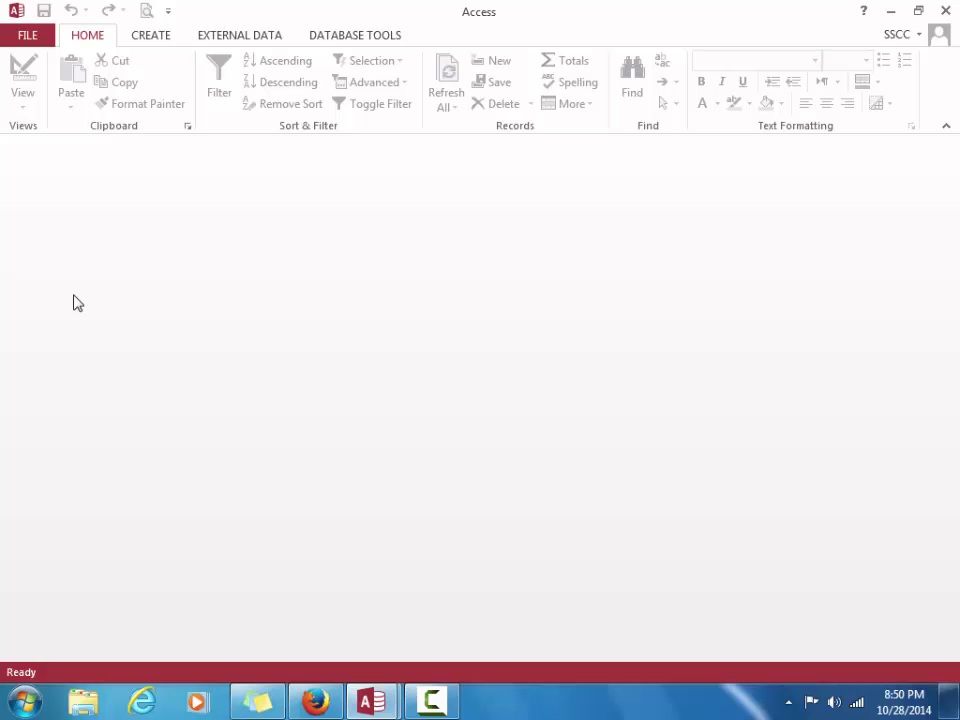